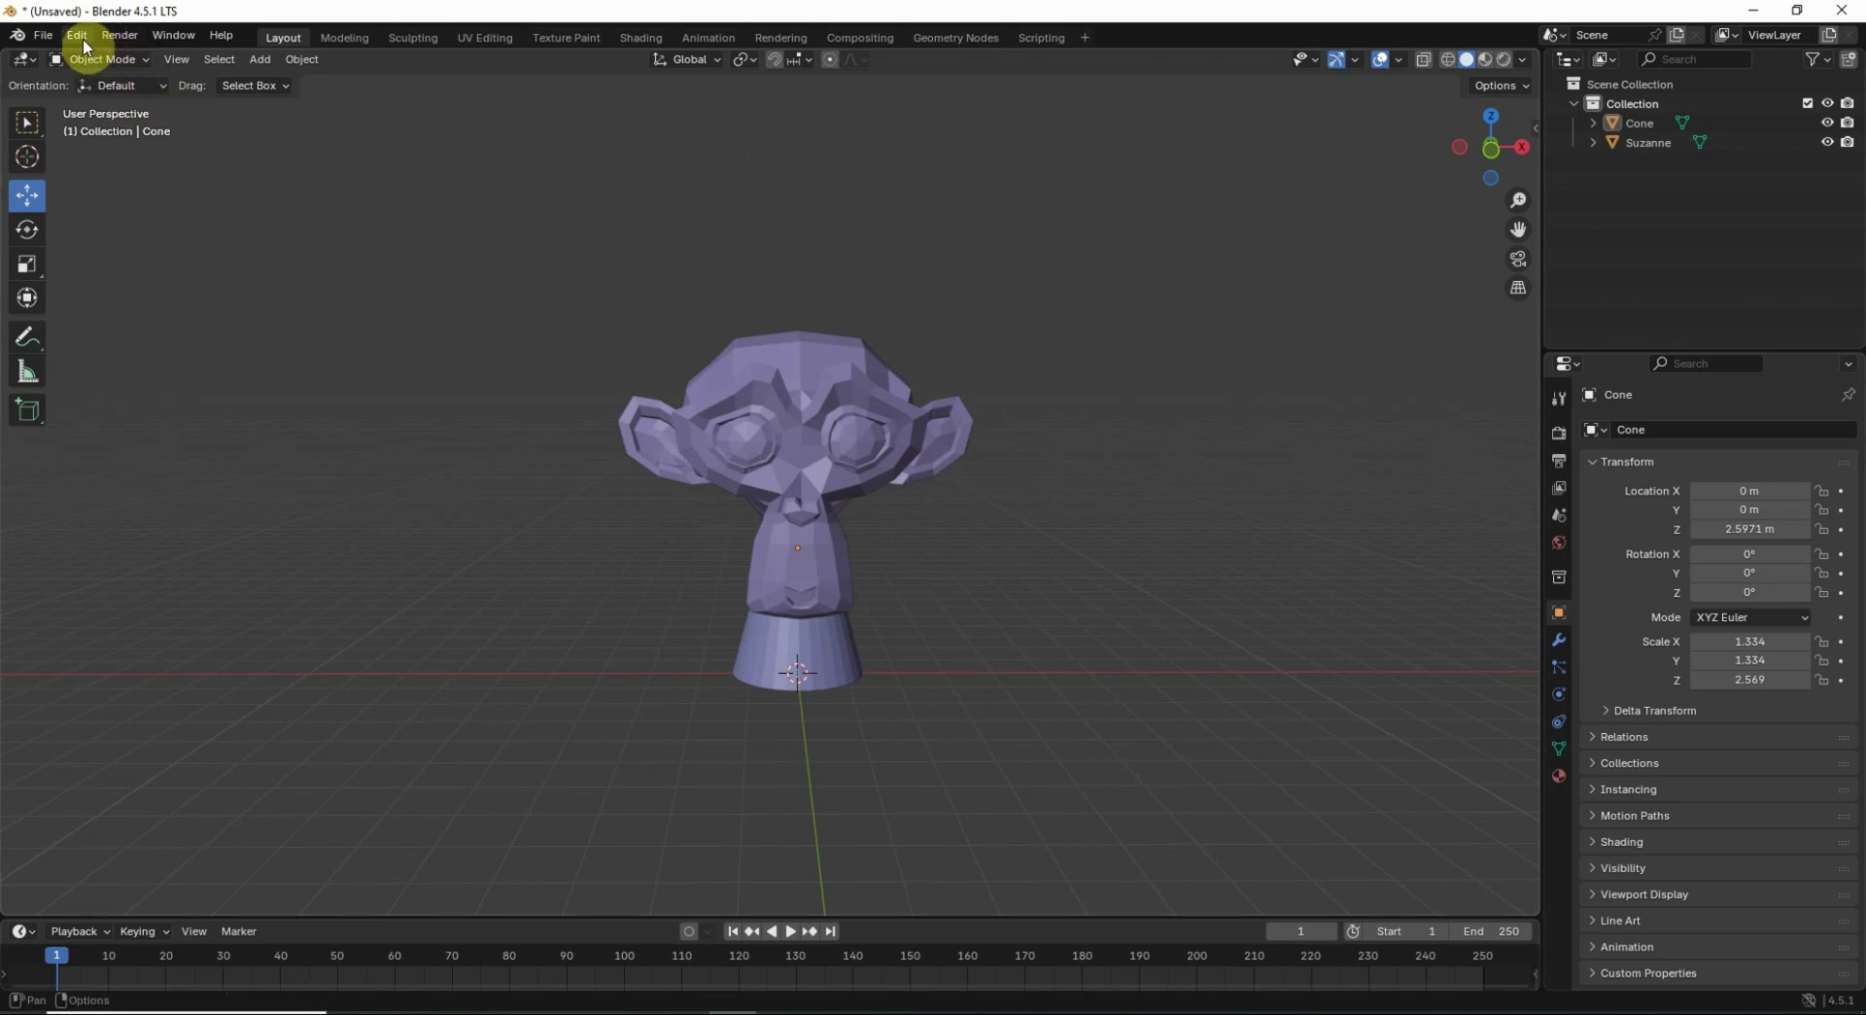
Install fast_screenshot.zip from disk via Add-ons preferences, then search the list for 'fast'
{"action": "left_click", "coordinate": [81, 39]}
{"action": "left_click", "coordinate": [123, 286]}
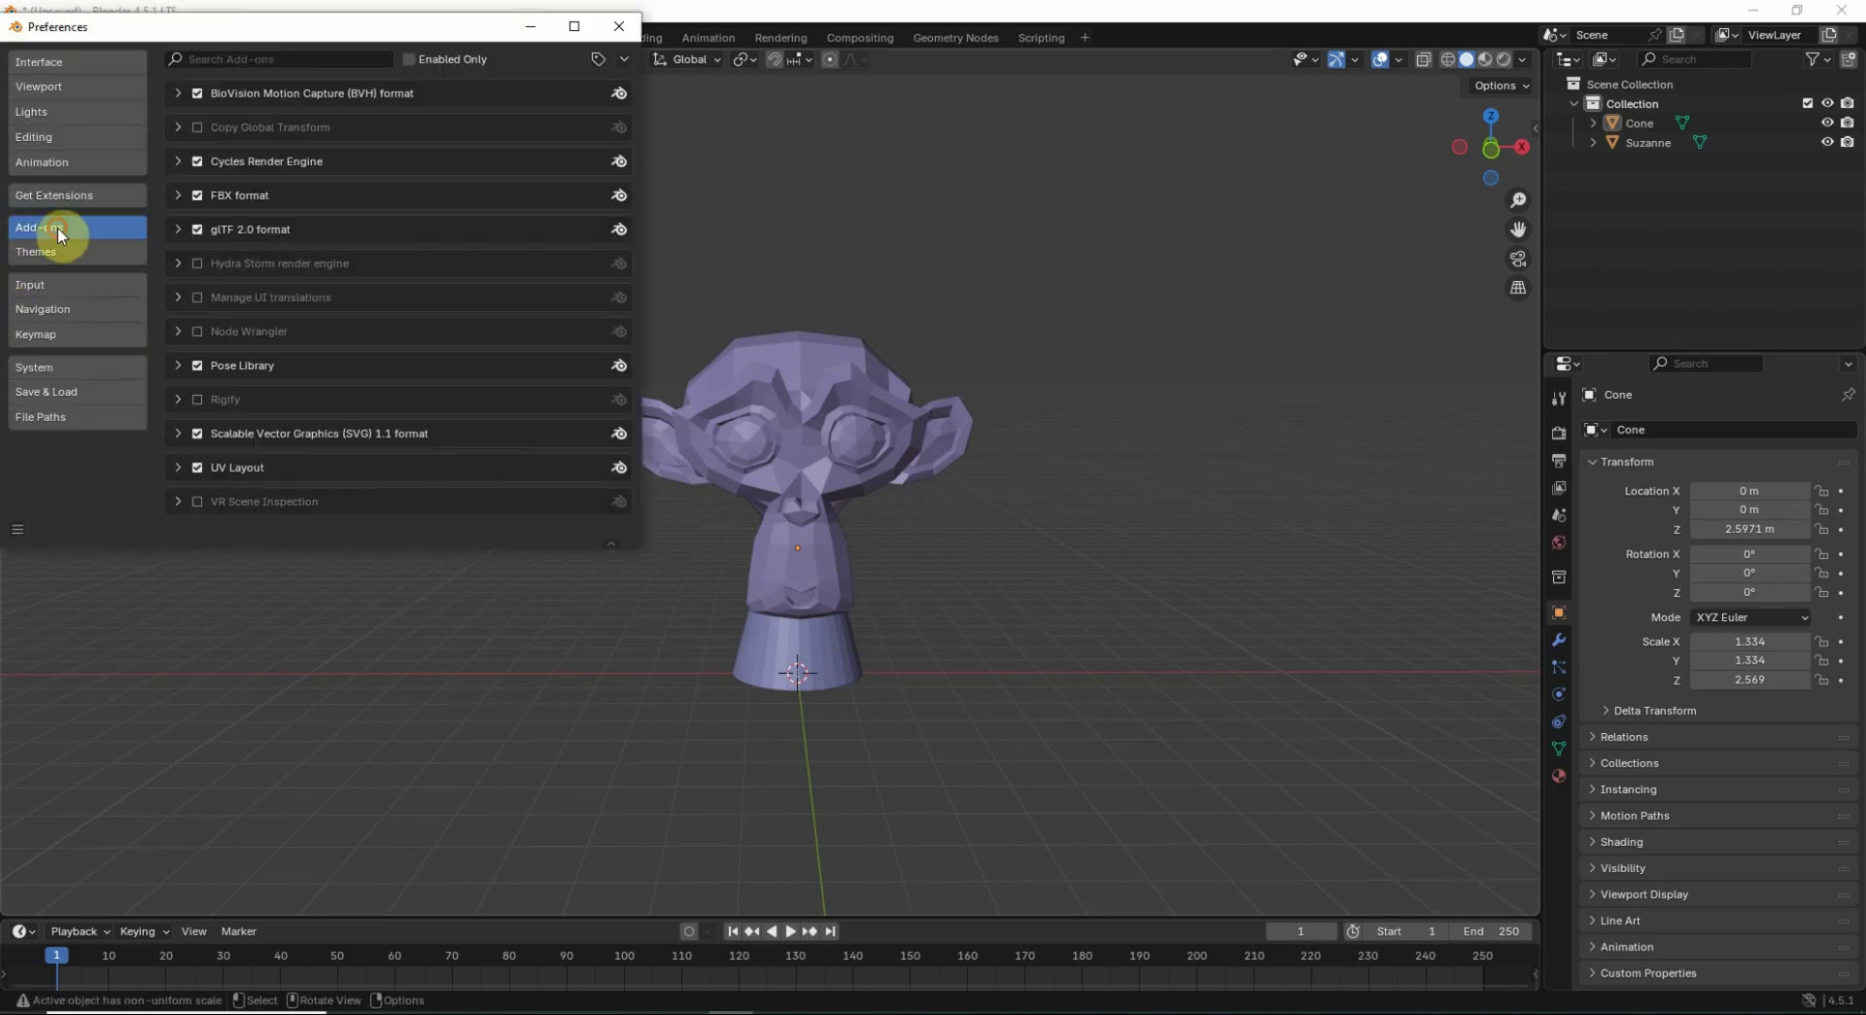
{"action": "left_click", "coordinate": [599, 60]}
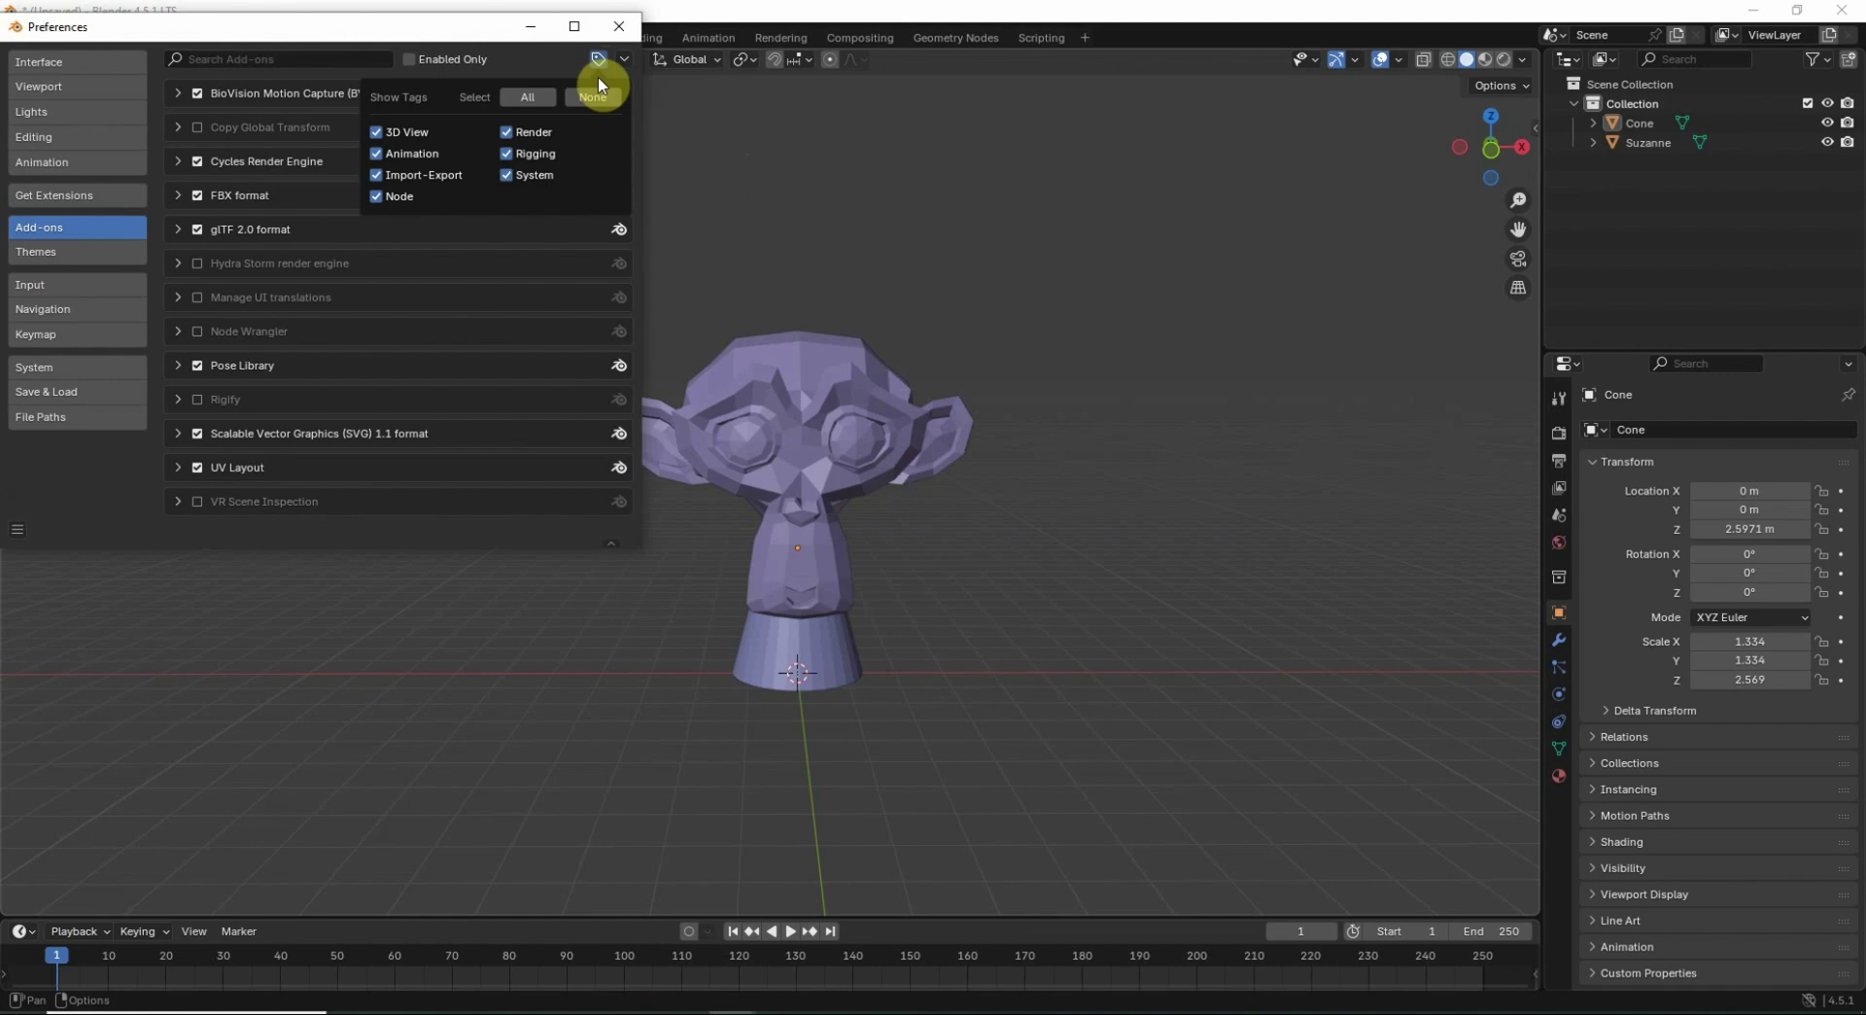
{"action": "left_click", "coordinate": [622, 56]}
{"action": "left_click", "coordinate": [497, 103]}
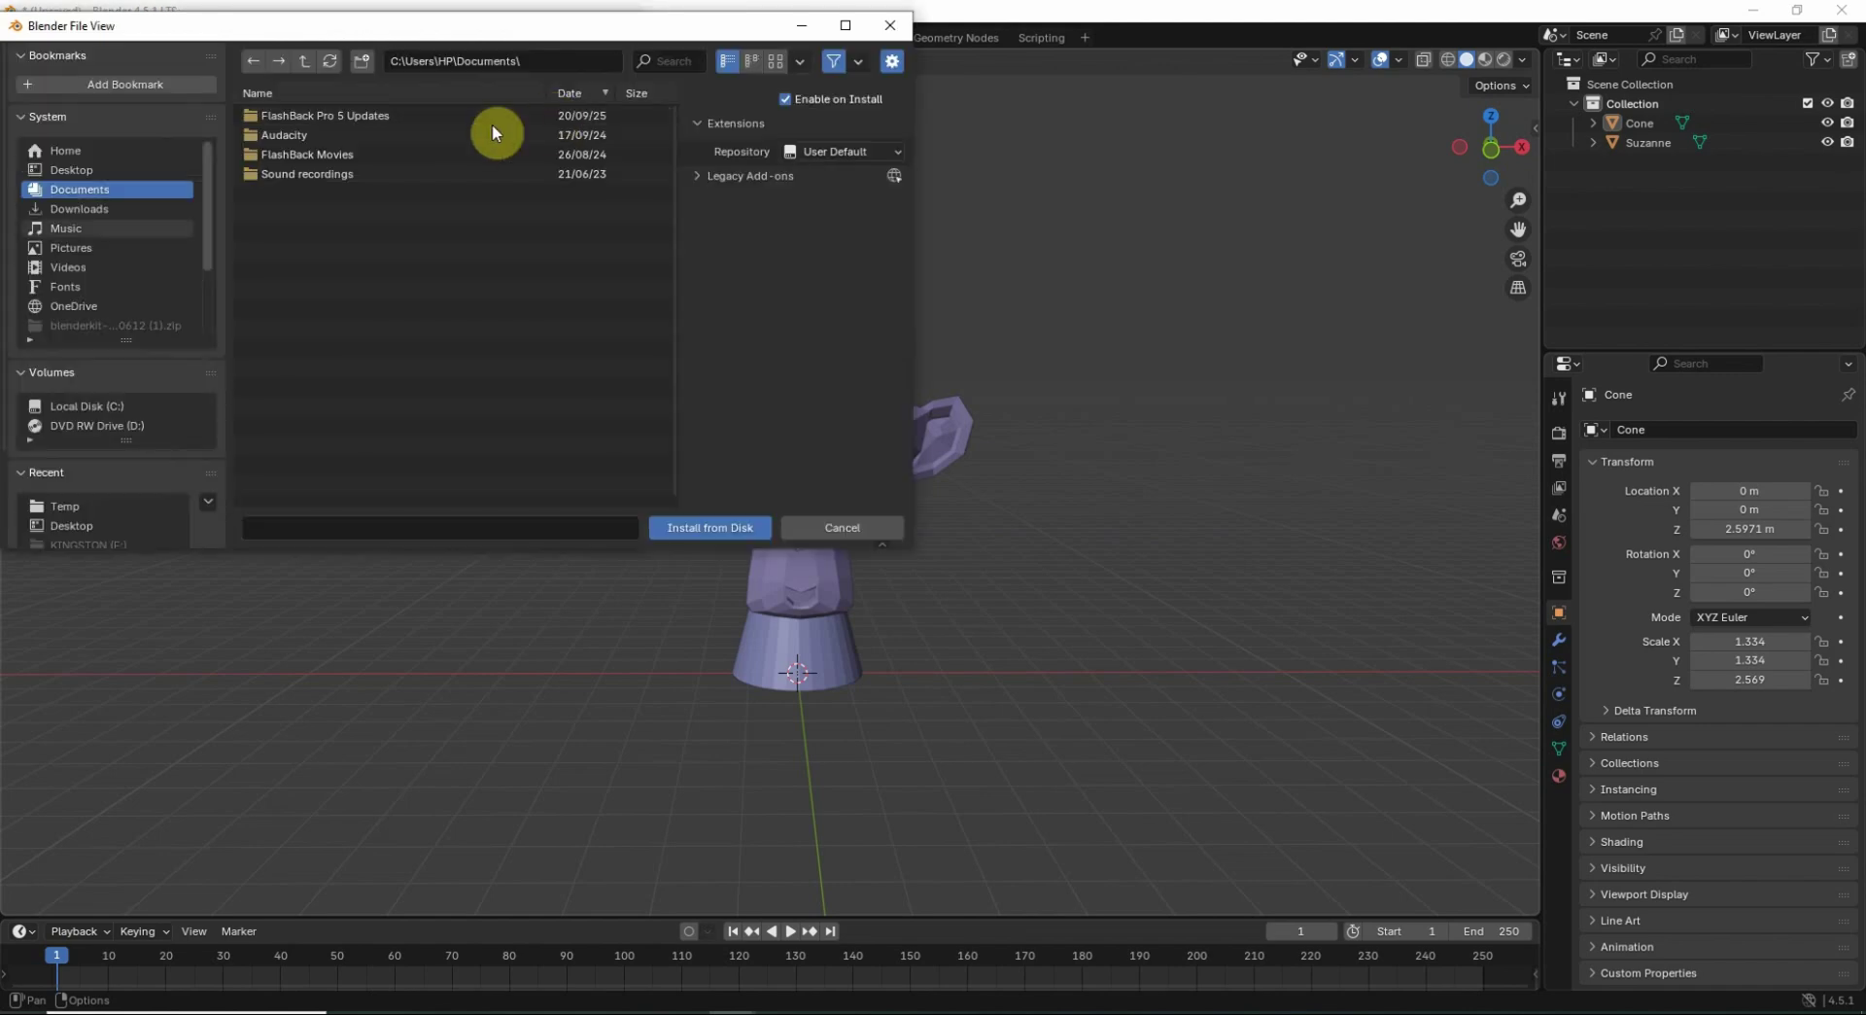
{"action": "left_click", "coordinate": [53, 523]}
{"action": "left_click", "coordinate": [301, 115]}
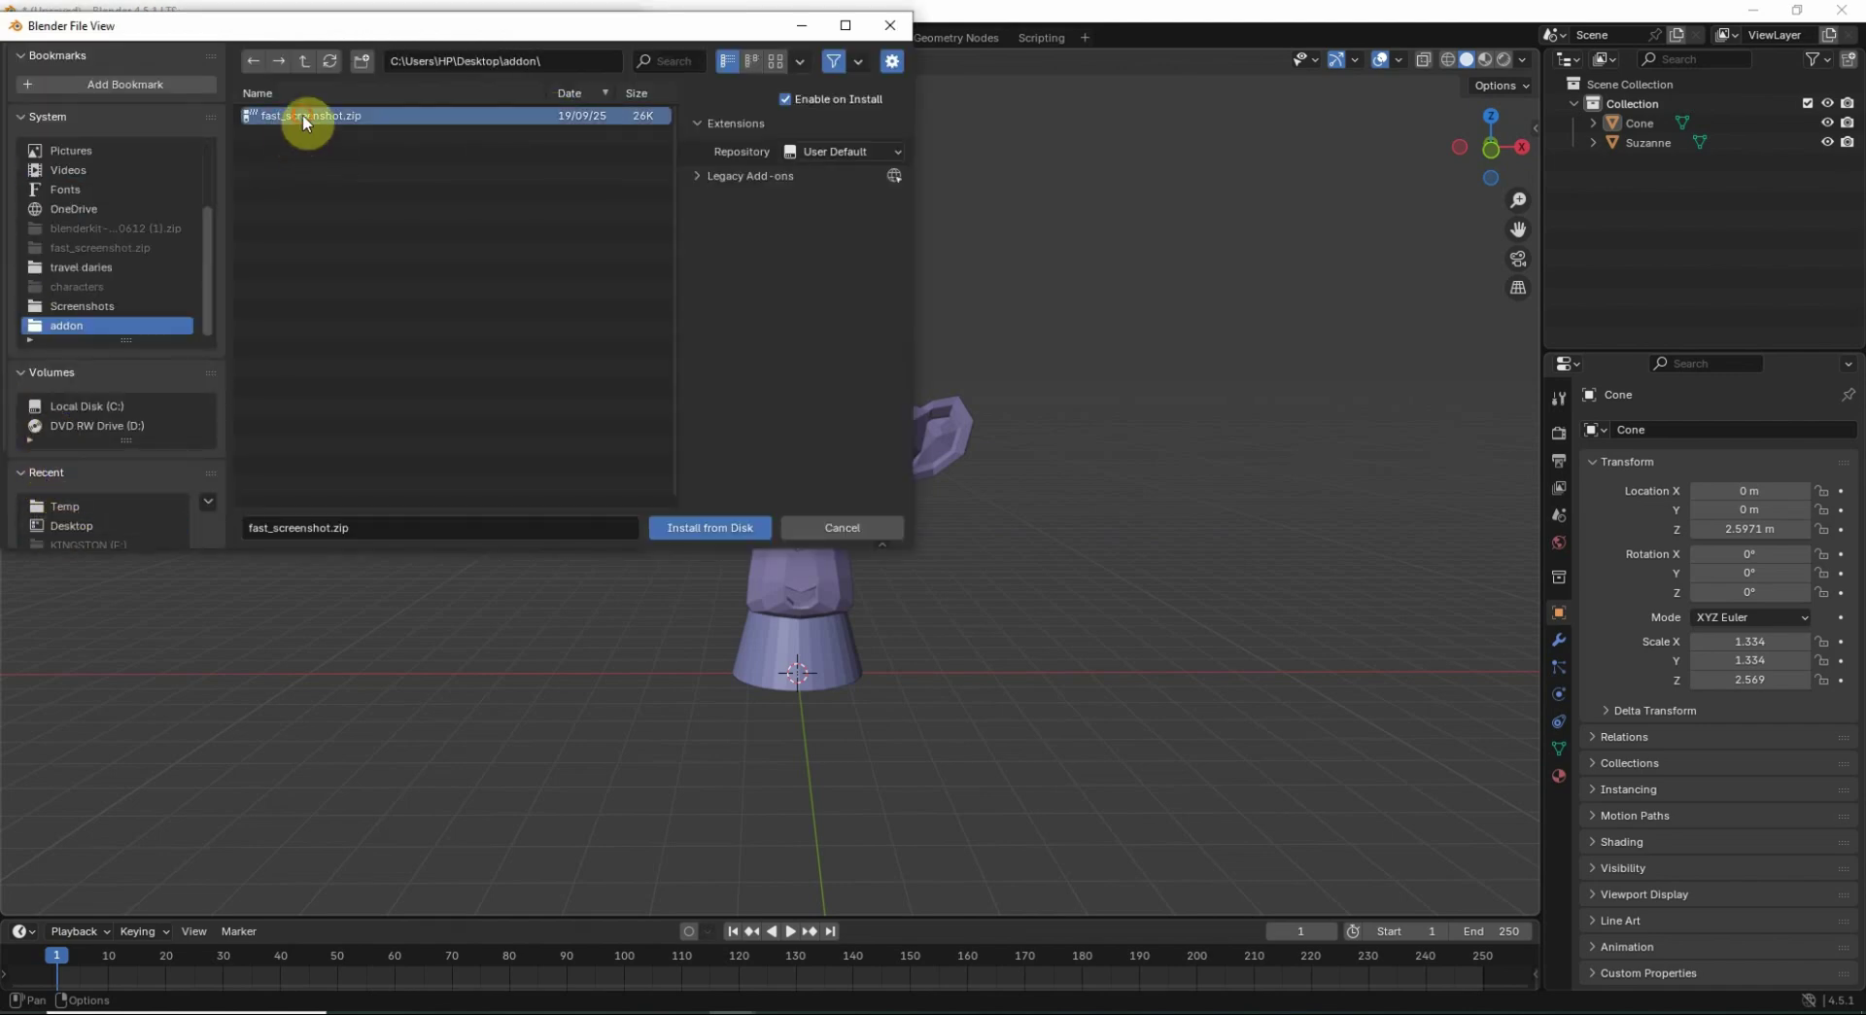
{"action": "left_click", "coordinate": [721, 527]}
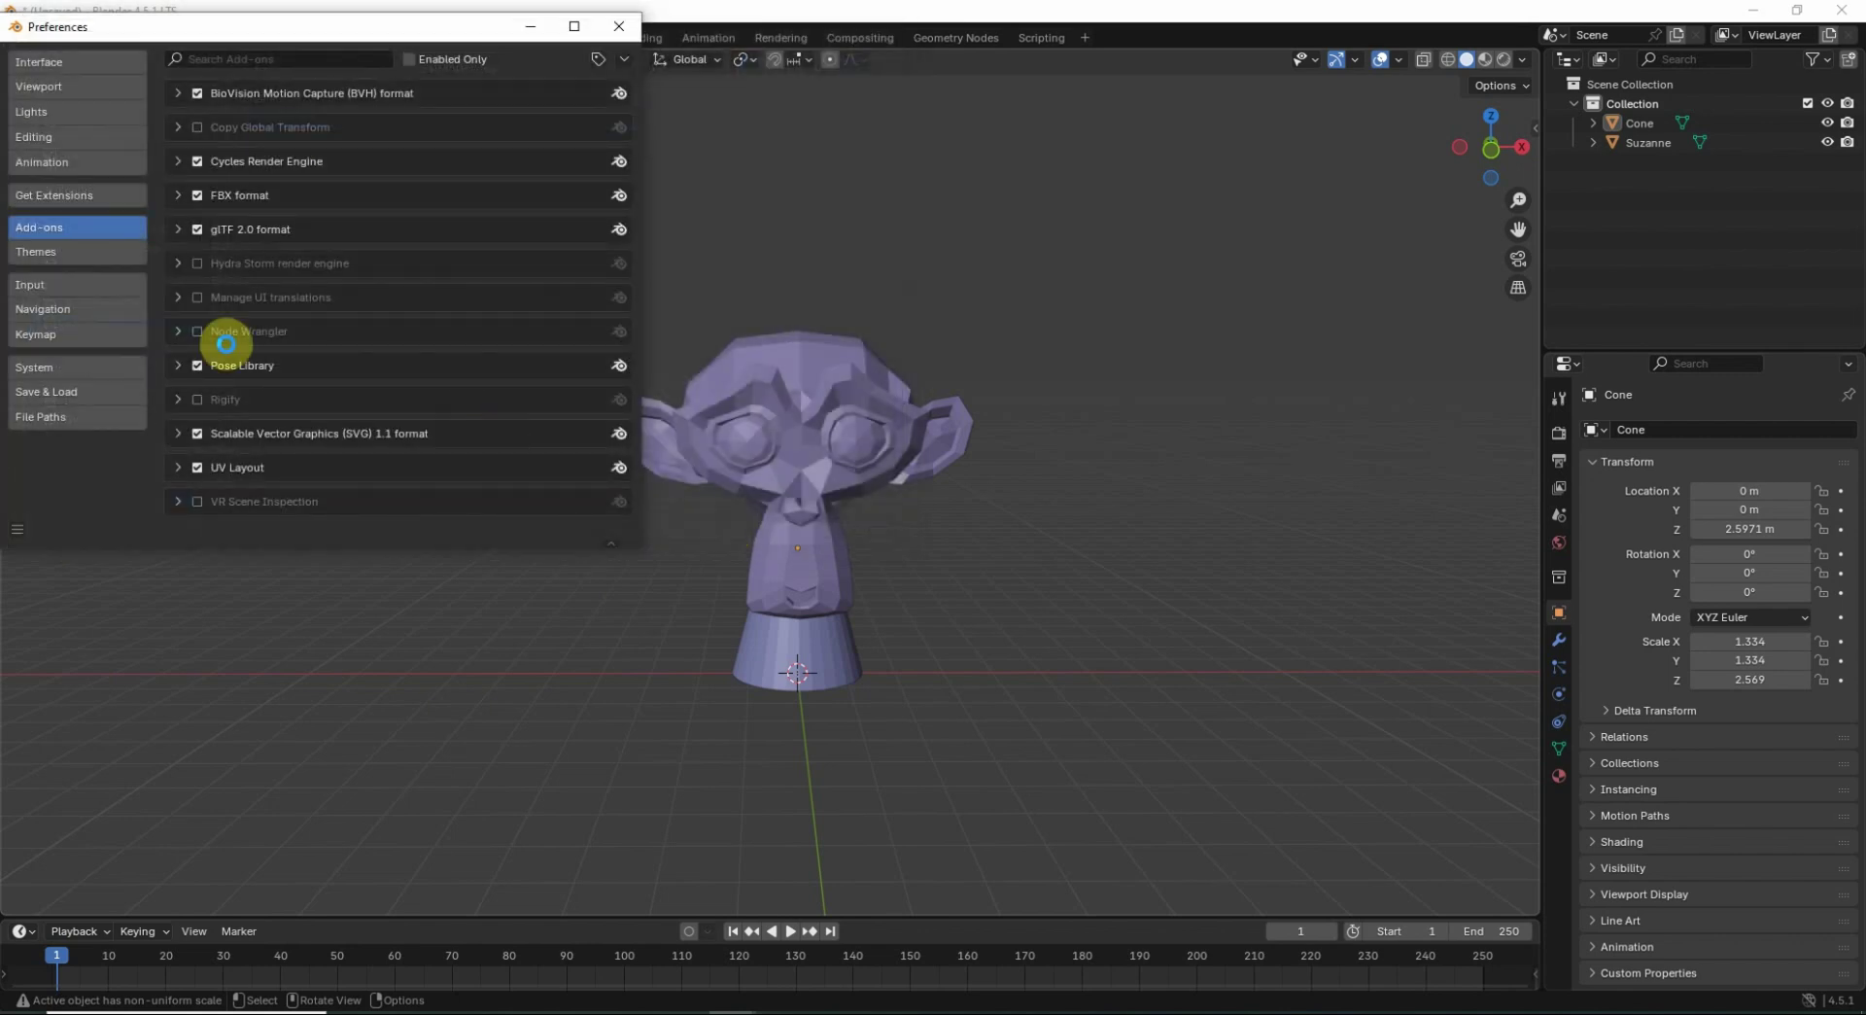
{"action": "left_click", "coordinate": [301, 63]}
{"action": "type", "text": "fast"}
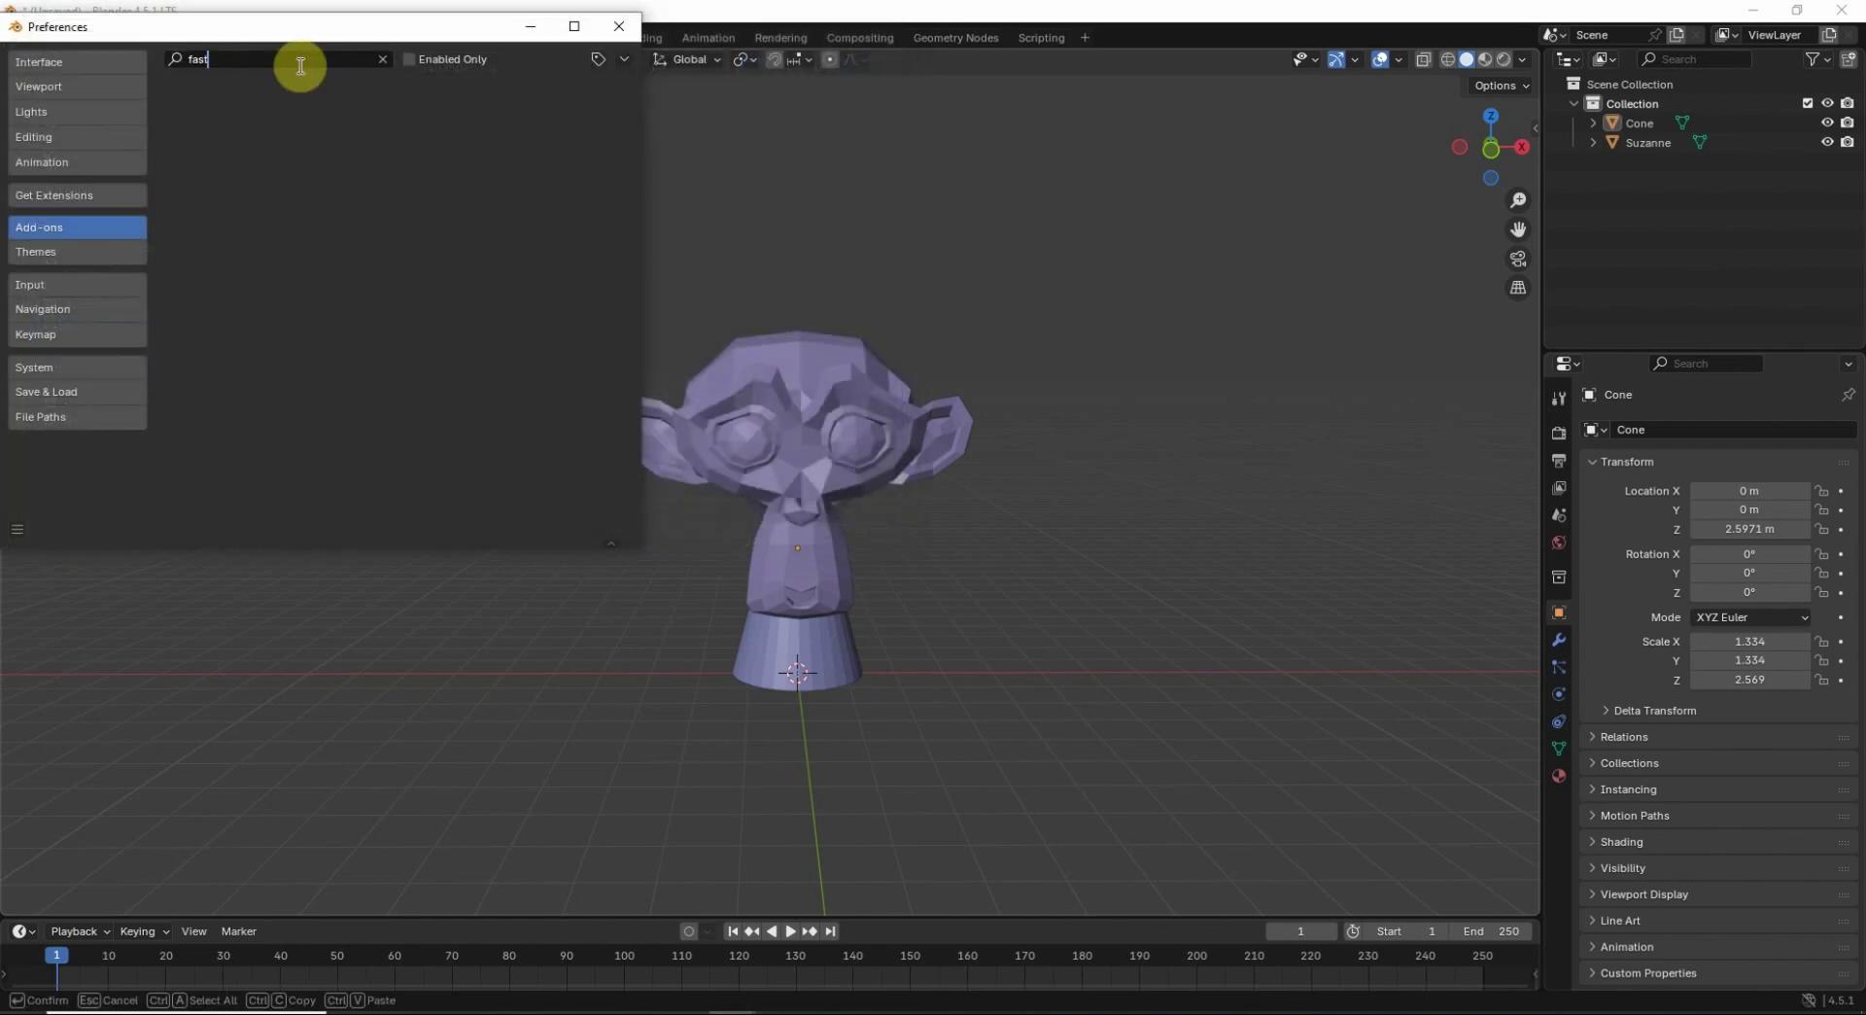
{"action": "left_click", "coordinate": [618, 26]}
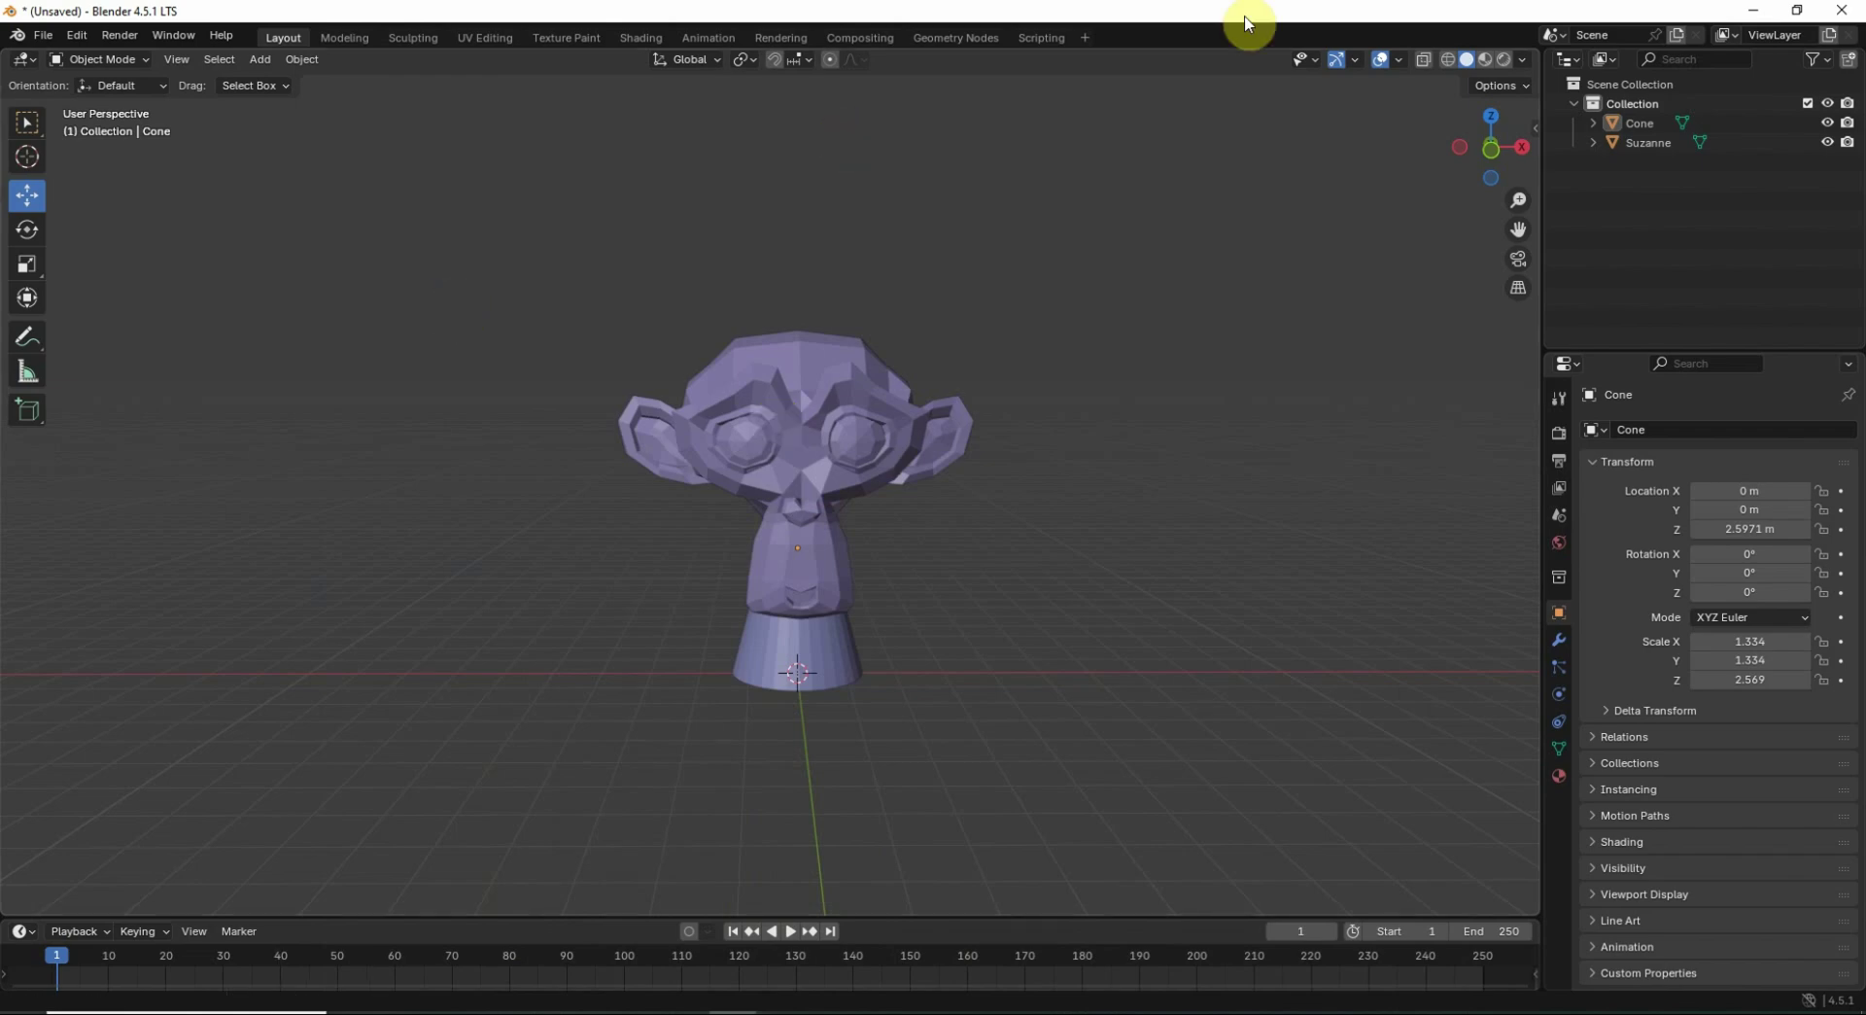
Load blender_extension_installer.py from the addon folder into the Scripting workspace's text editor
{"action": "left_click", "coordinate": [1032, 37]}
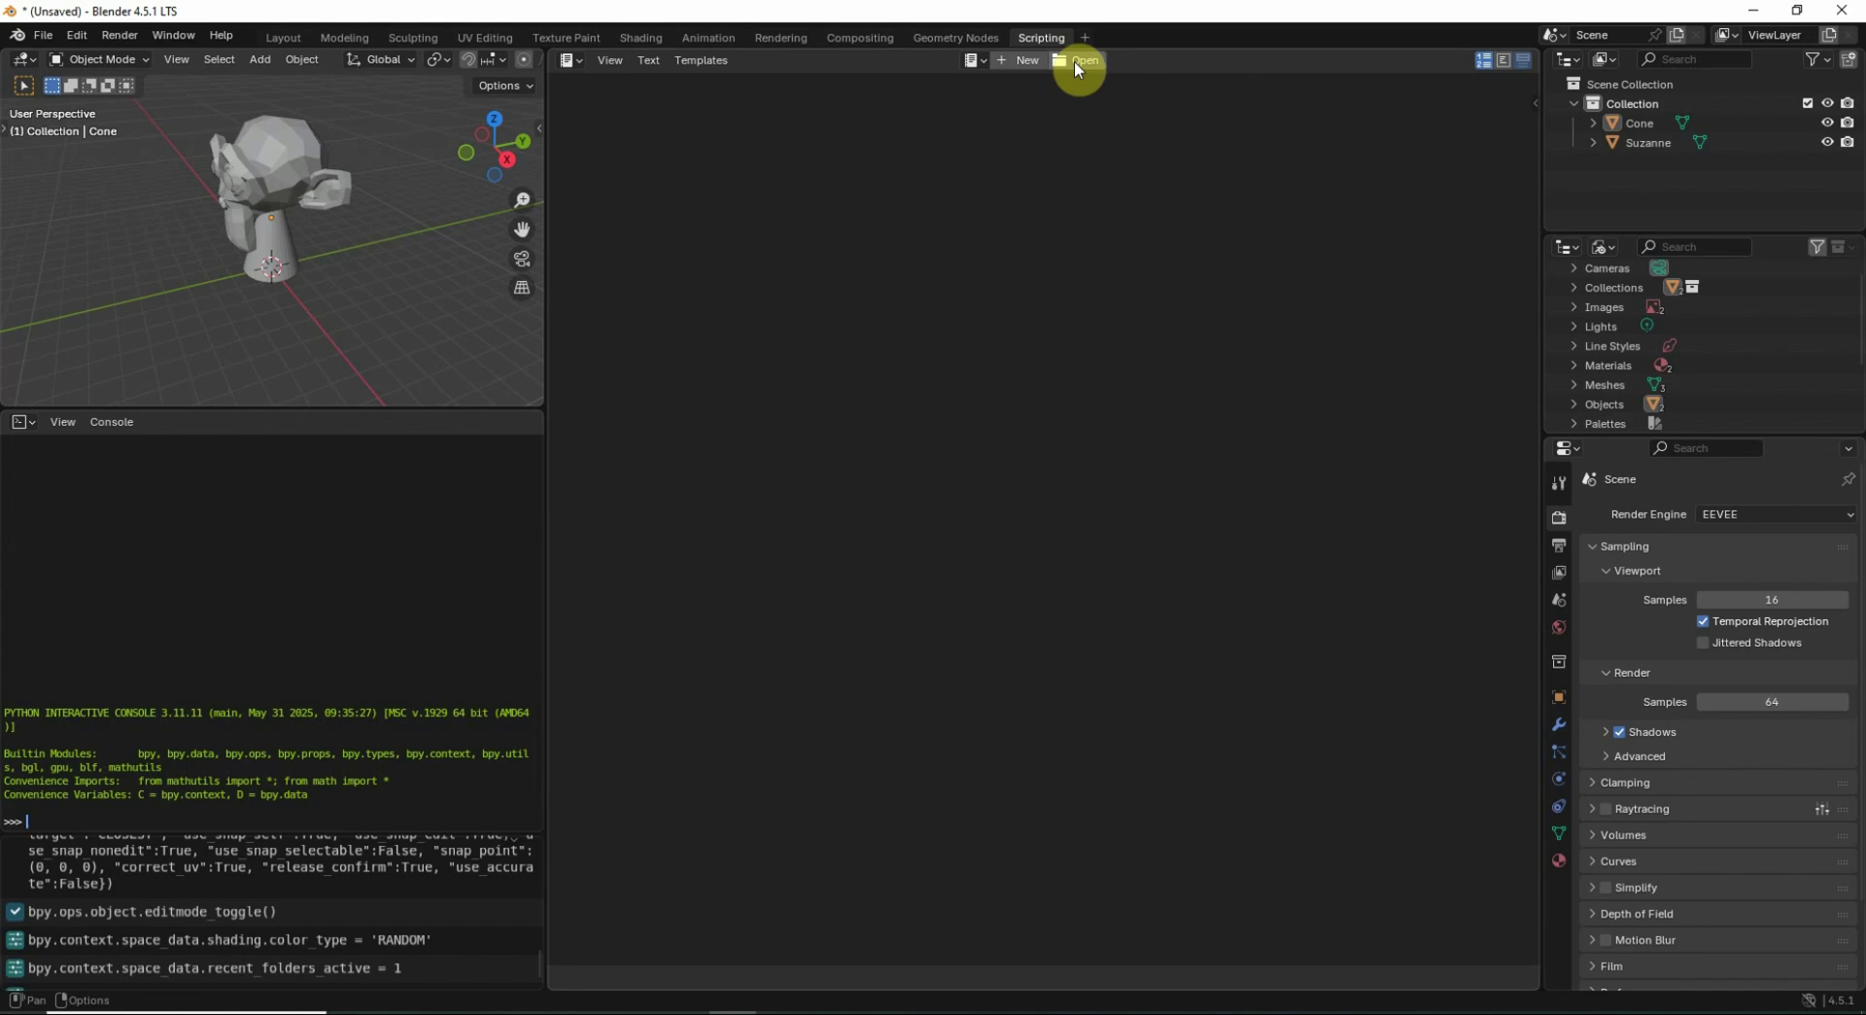
{"action": "left_click", "coordinate": [1075, 61]}
{"action": "left_click", "coordinate": [544, 728]}
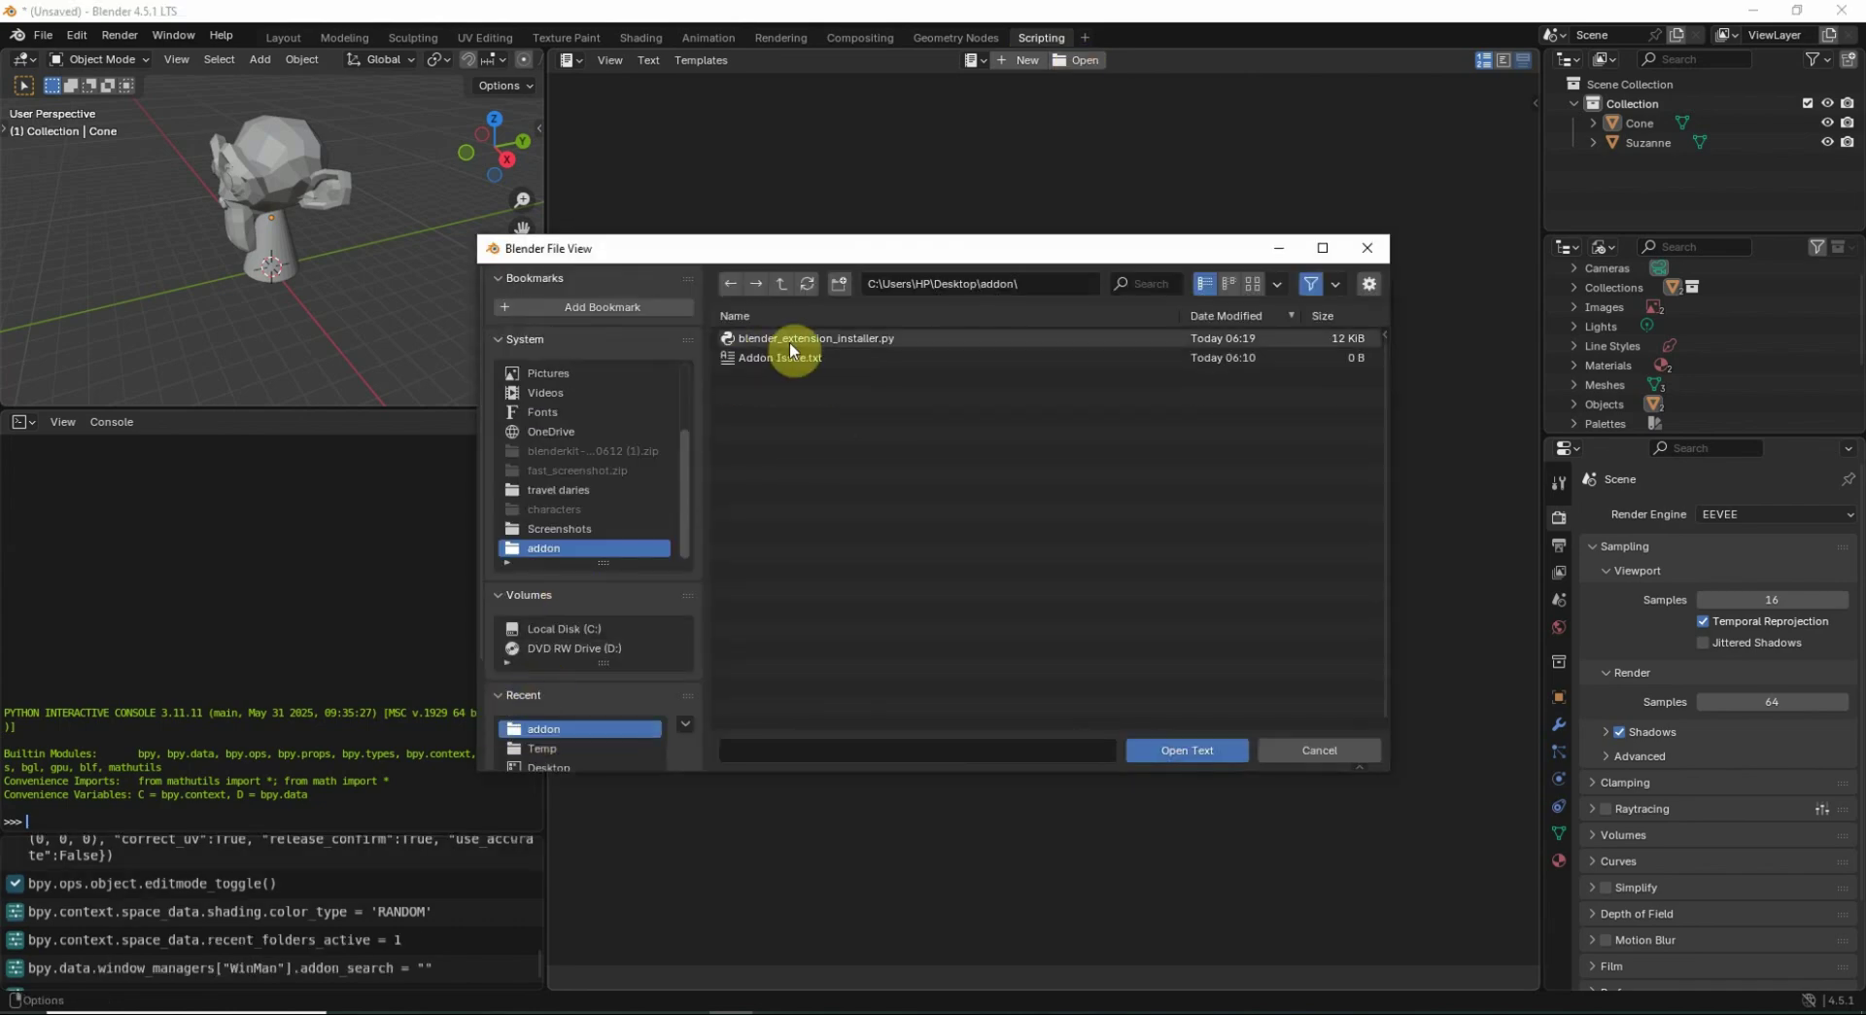
{"action": "left_click", "coordinate": [821, 336]}
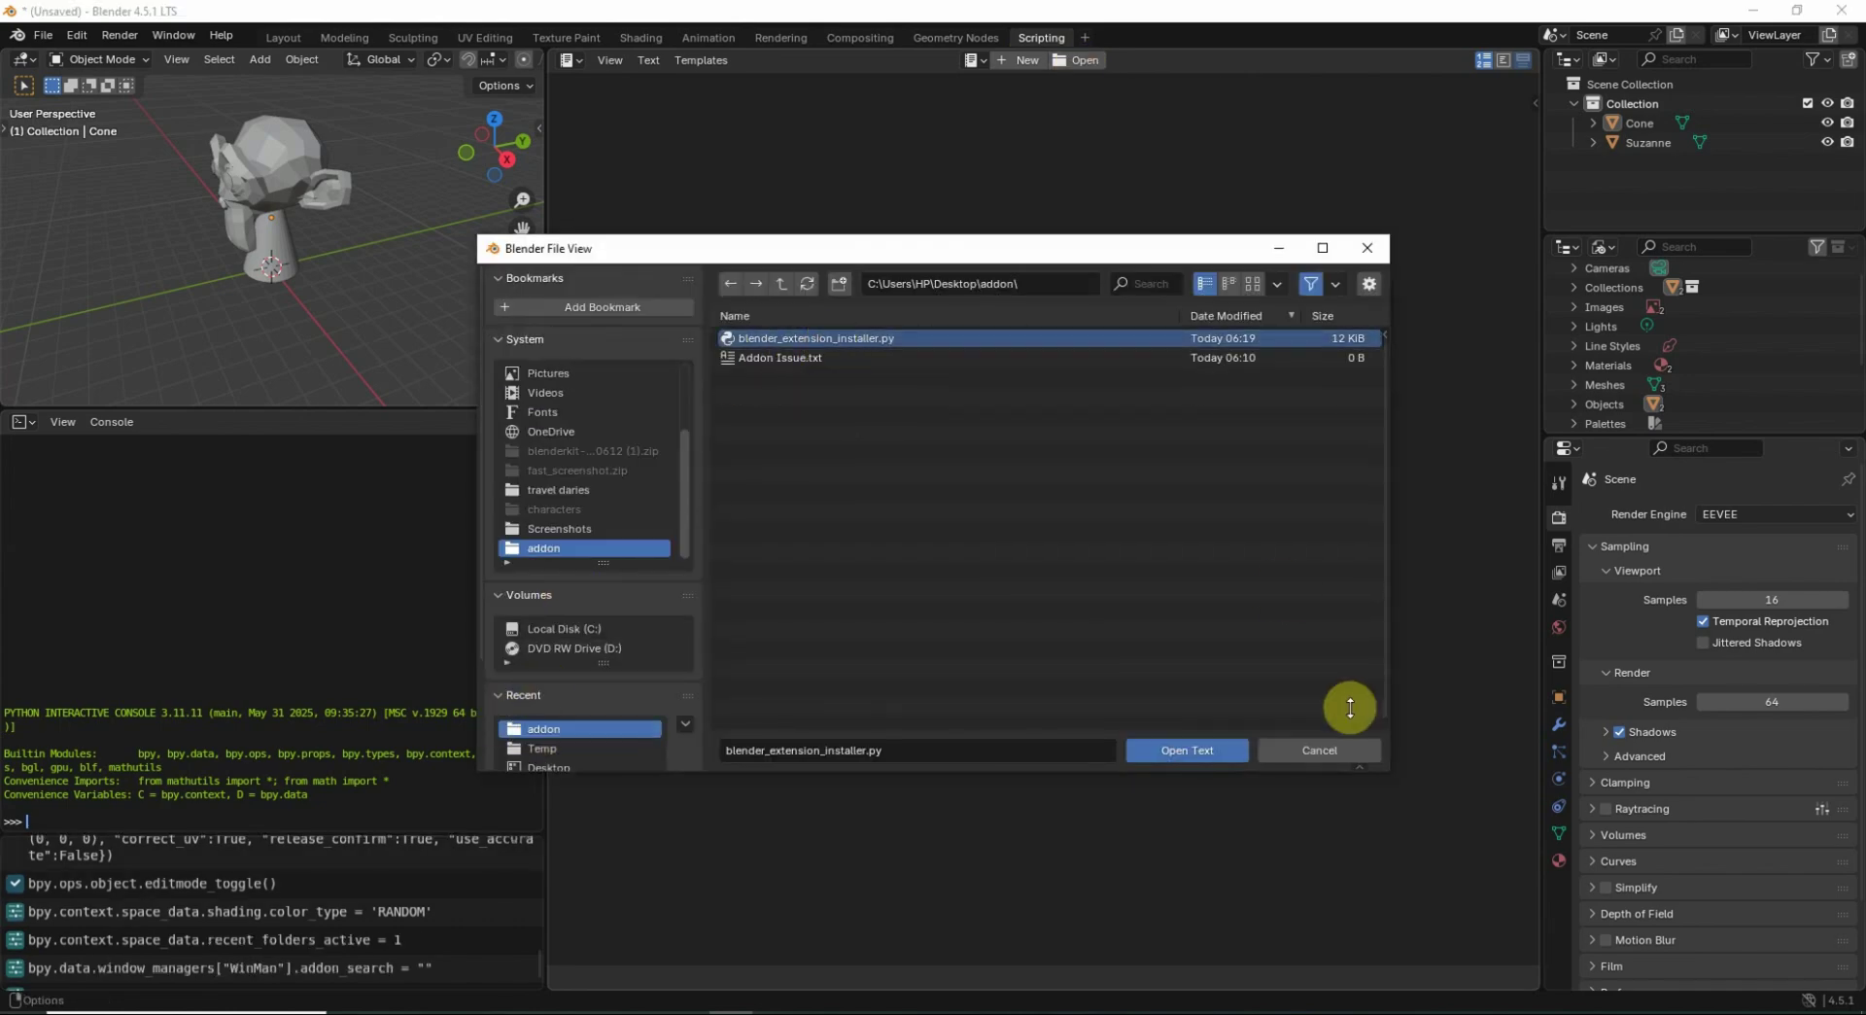
{"action": "left_click", "coordinate": [1194, 750]}
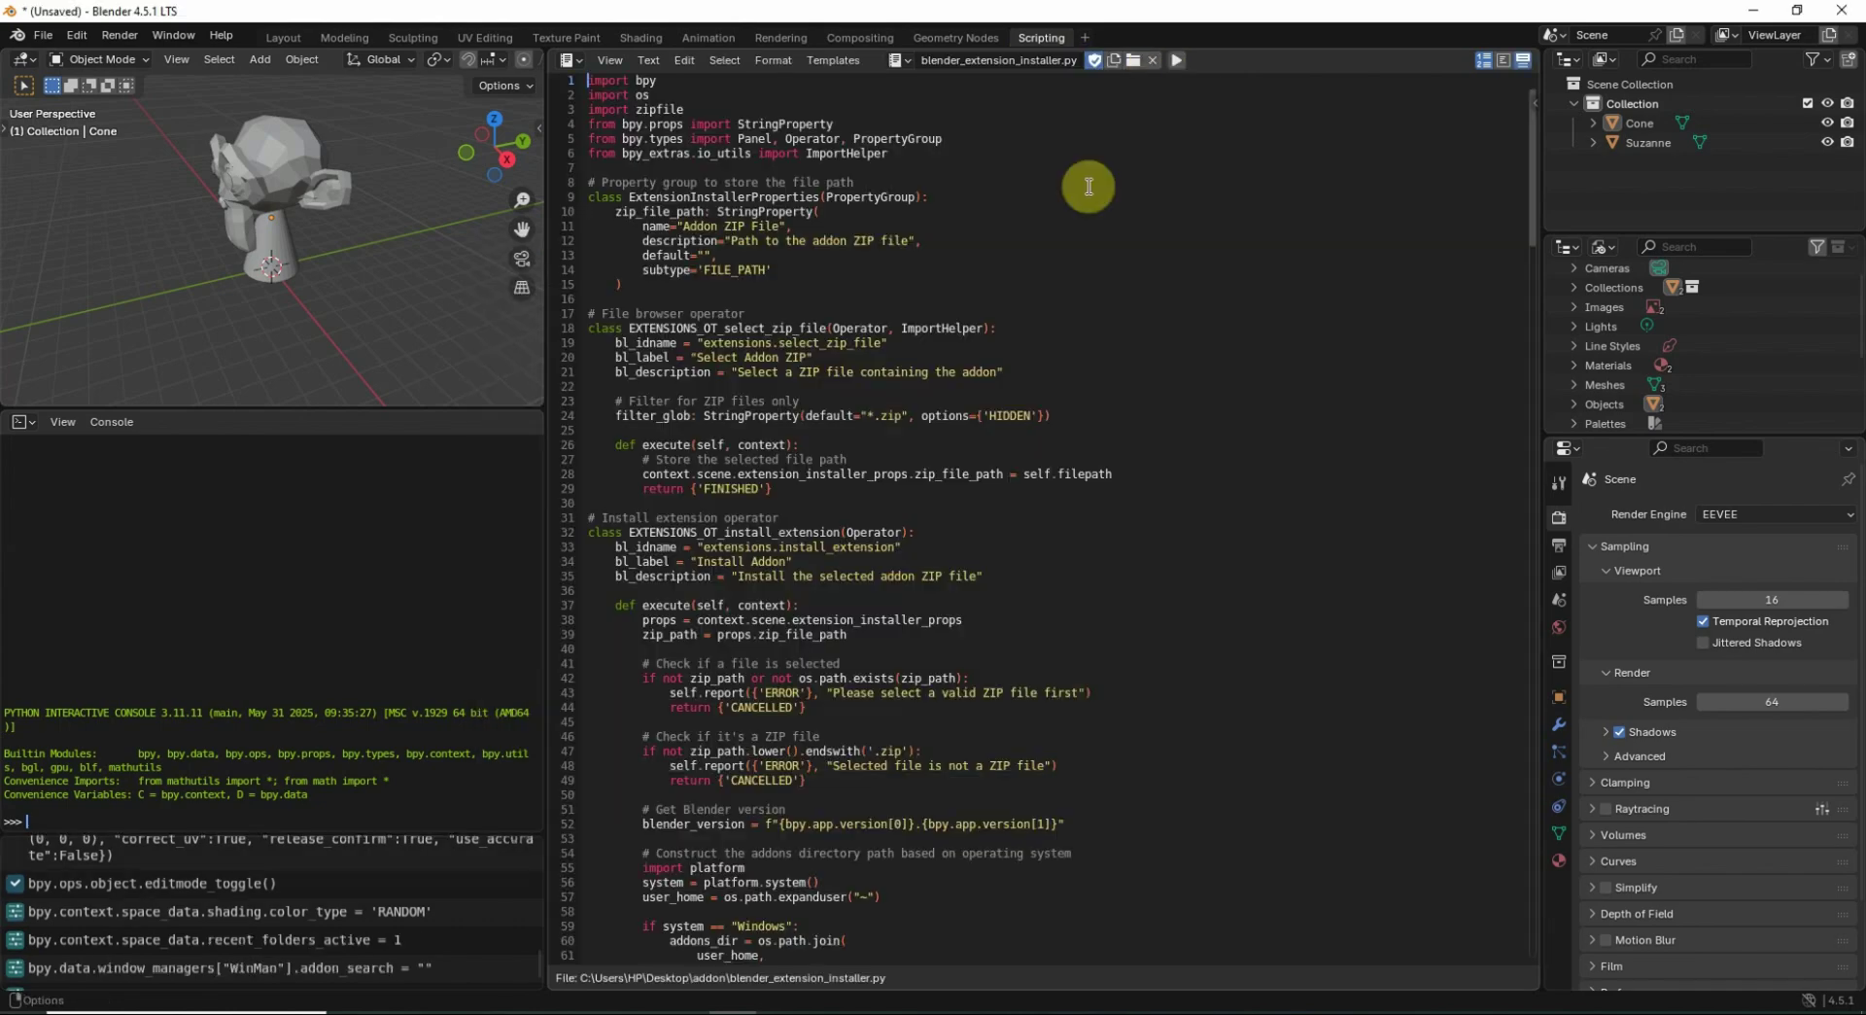
Run the installer script and show the Addon Installer panel in the Layout sidebar
{"action": "left_click", "coordinate": [1178, 62]}
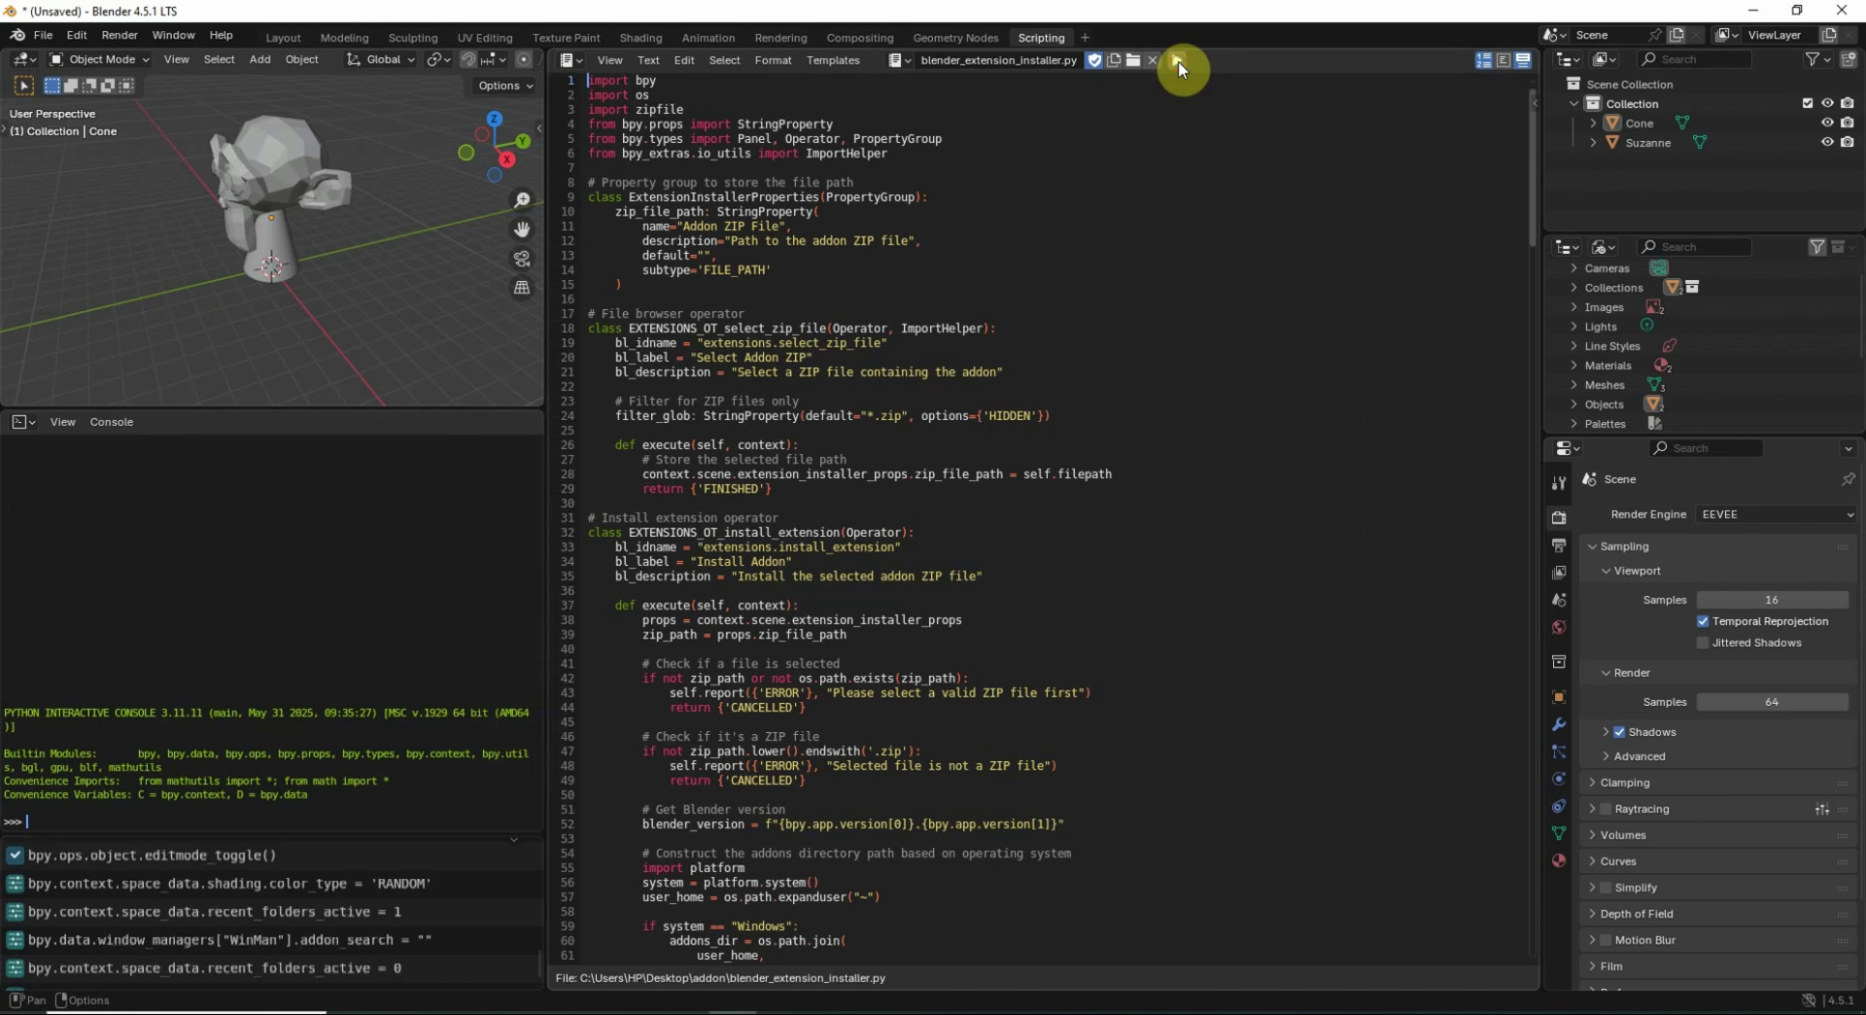
{"action": "left_click", "coordinate": [289, 44]}
{"action": "left_click", "coordinate": [1525, 271]}
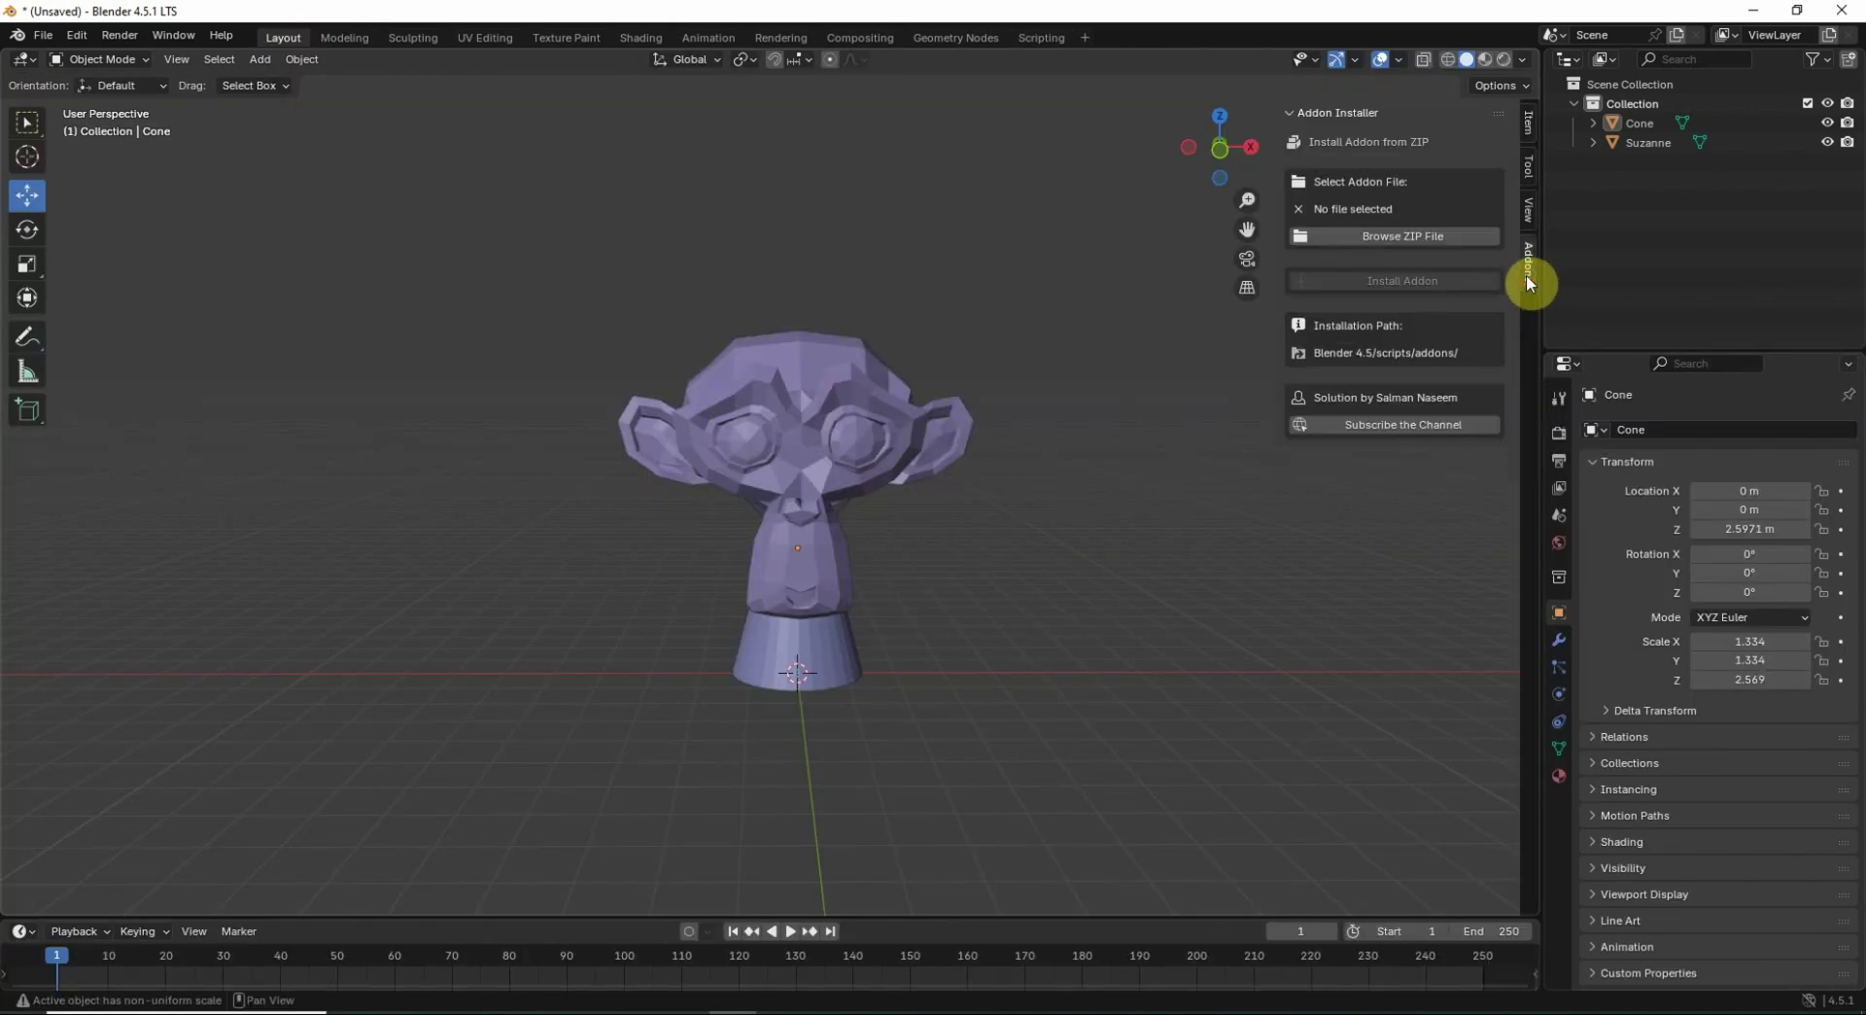
Read the Fast Screenshot About description on Superhive, then bring up the addon folder window
{"action": "left_click", "coordinate": [665, 1001]}
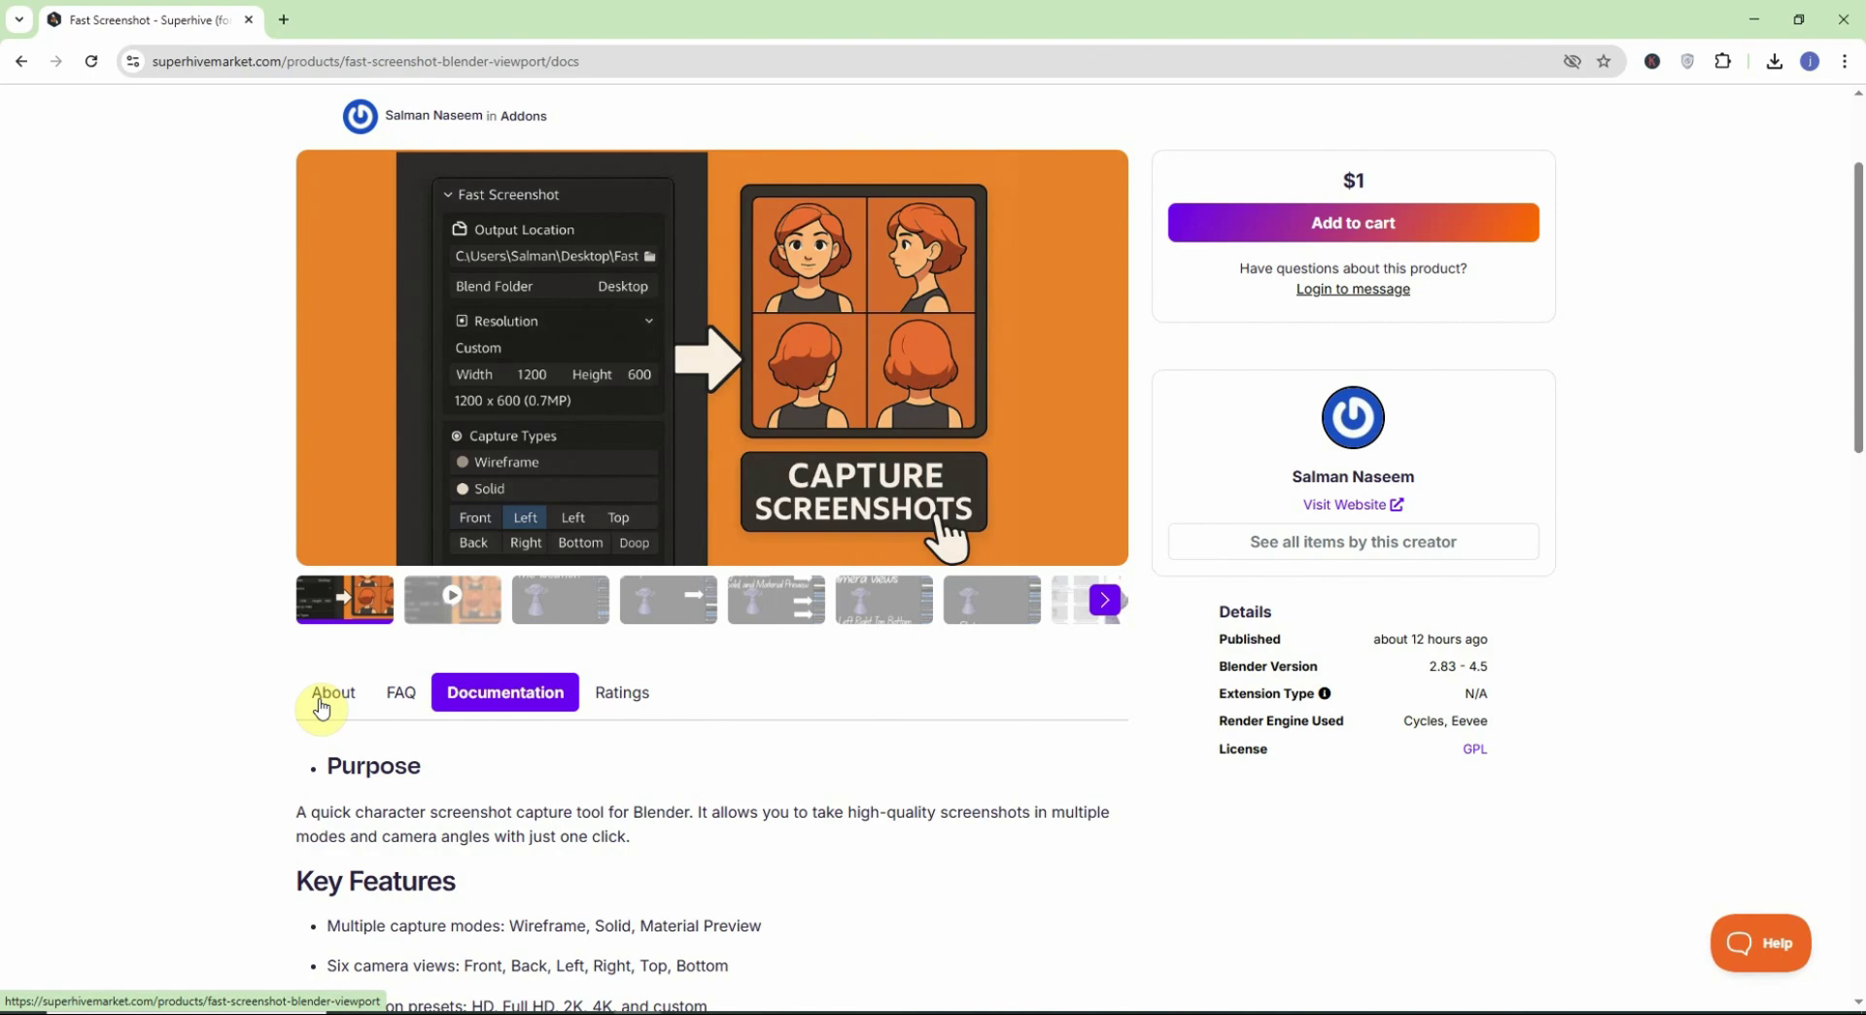
{"action": "left_click", "coordinate": [322, 707]}
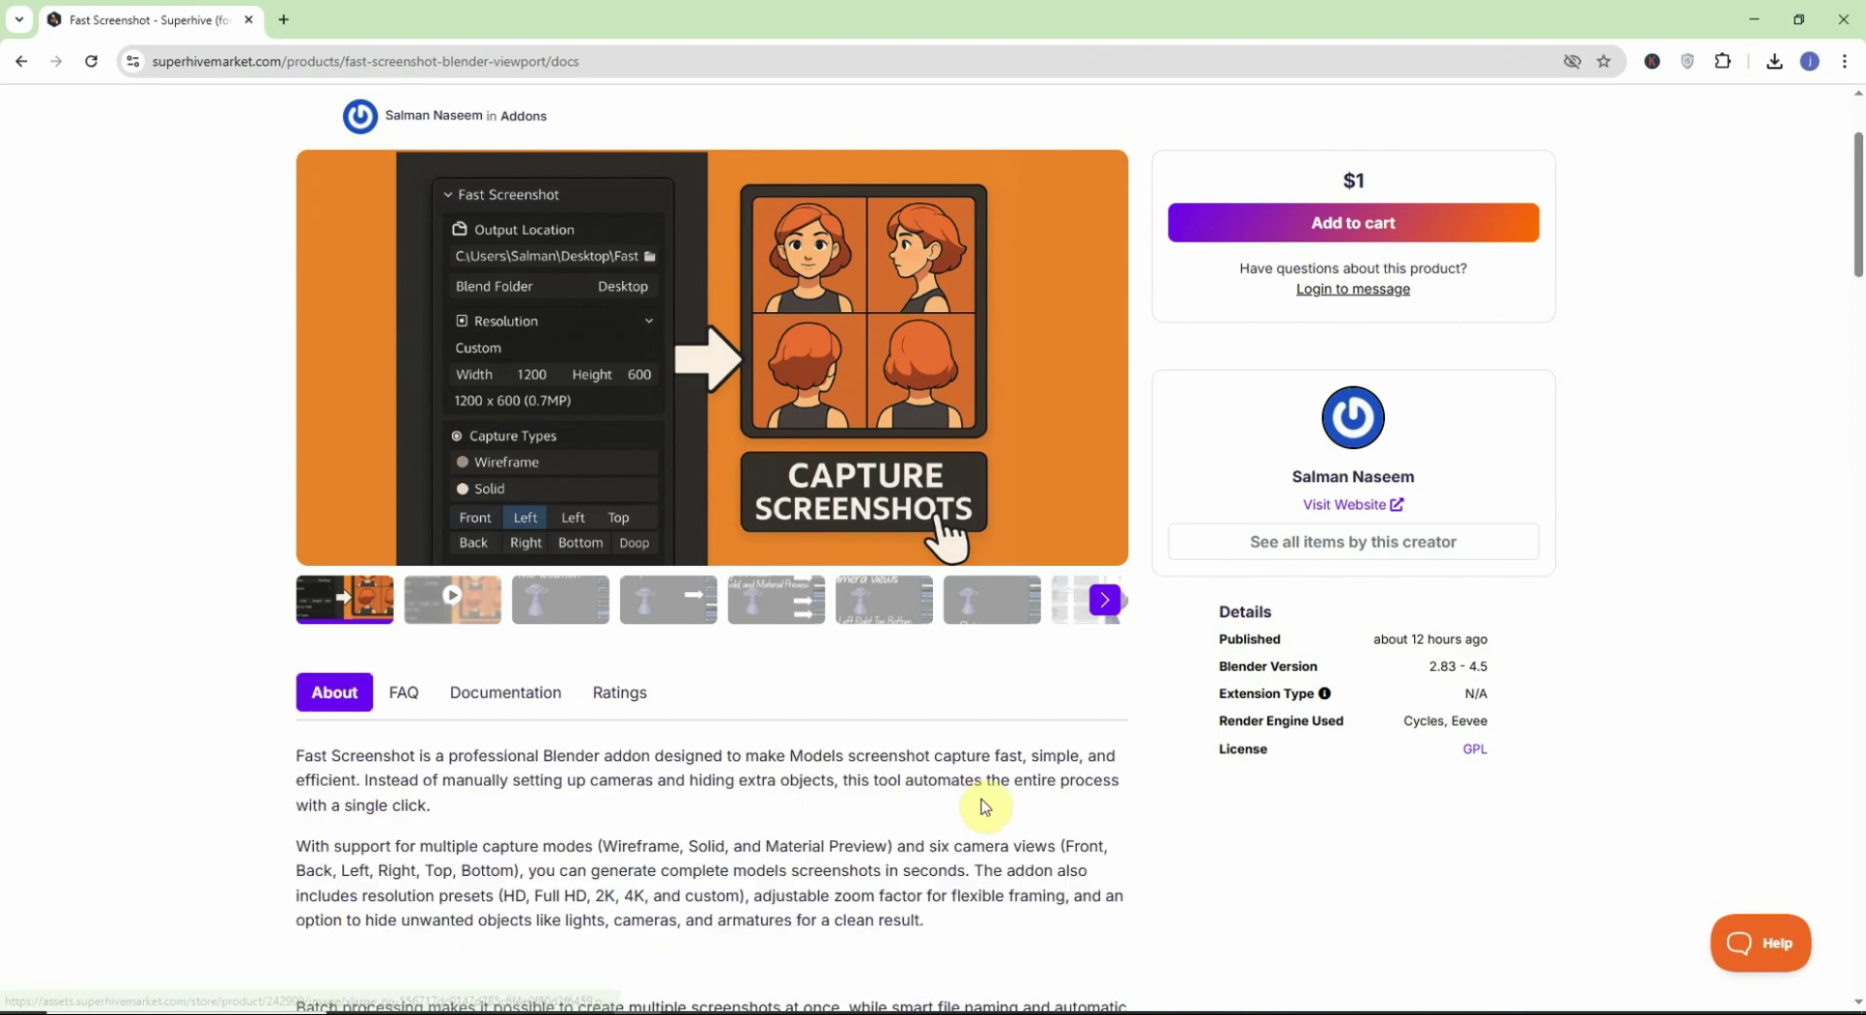
{"action": "mouse_move", "coordinate": [497, 1010]}
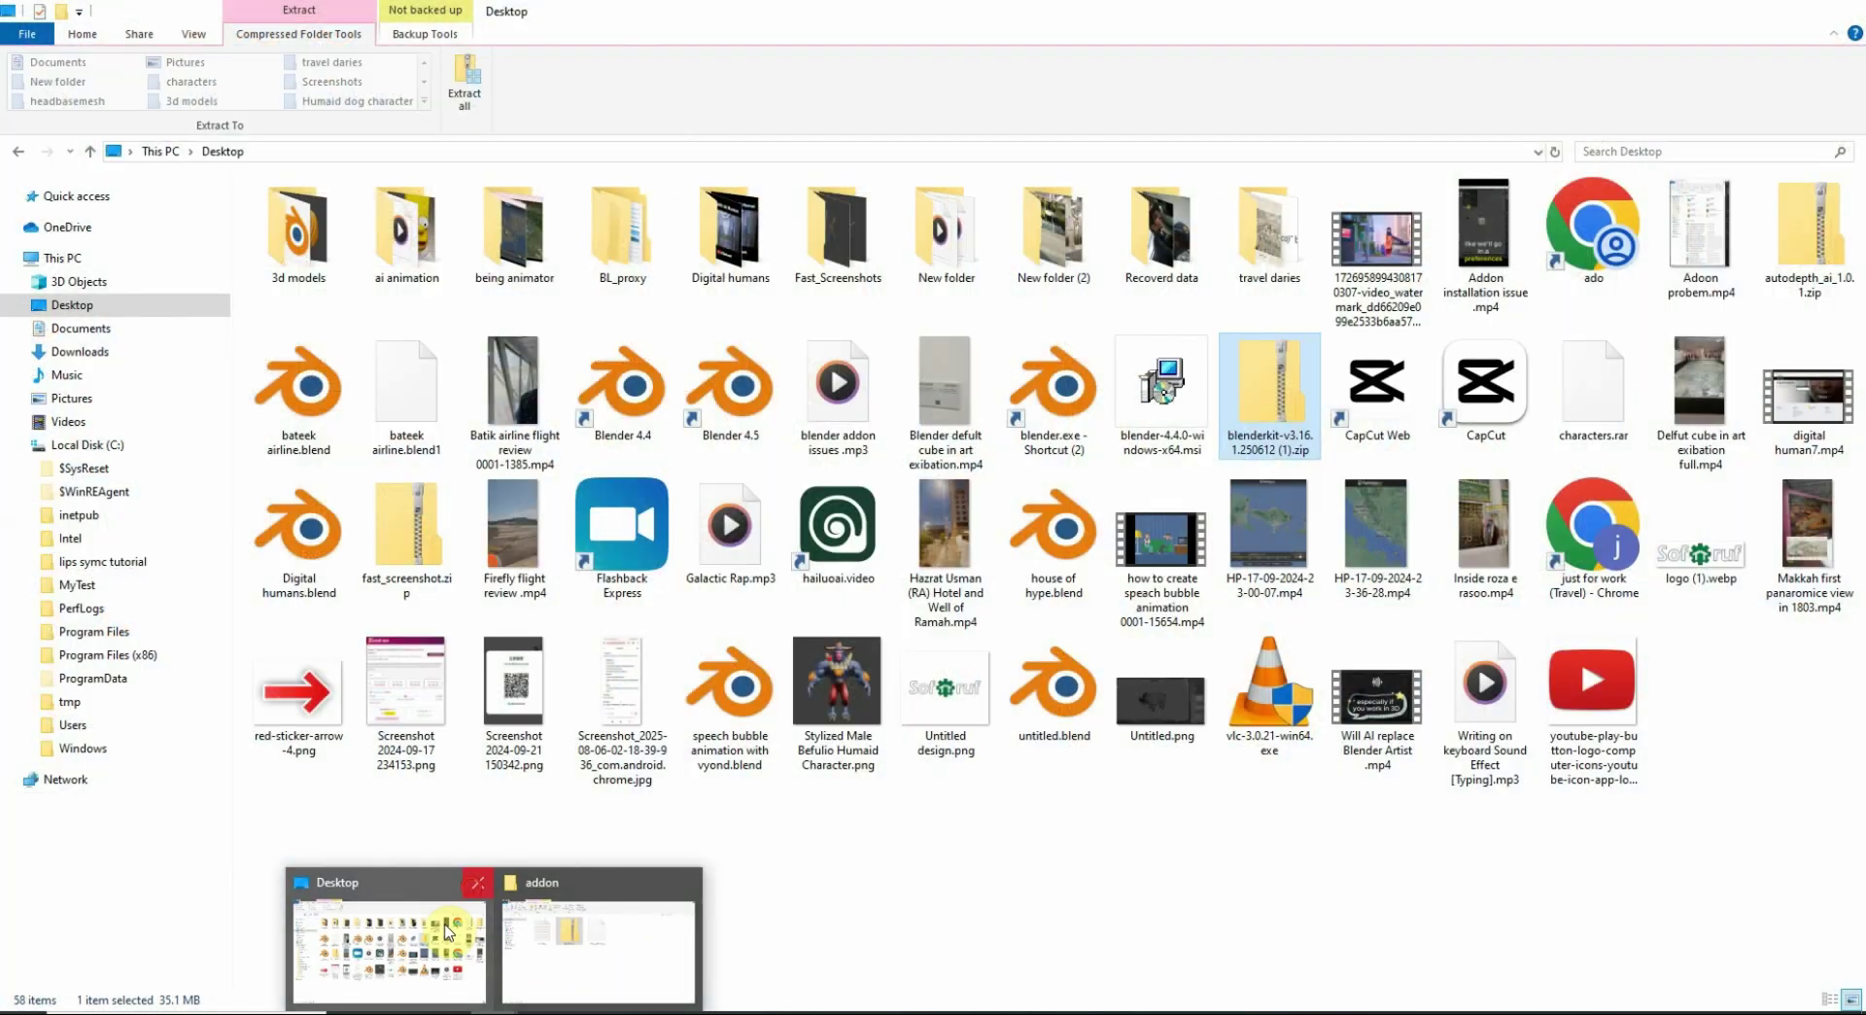
{"action": "left_click", "coordinate": [500, 947]}
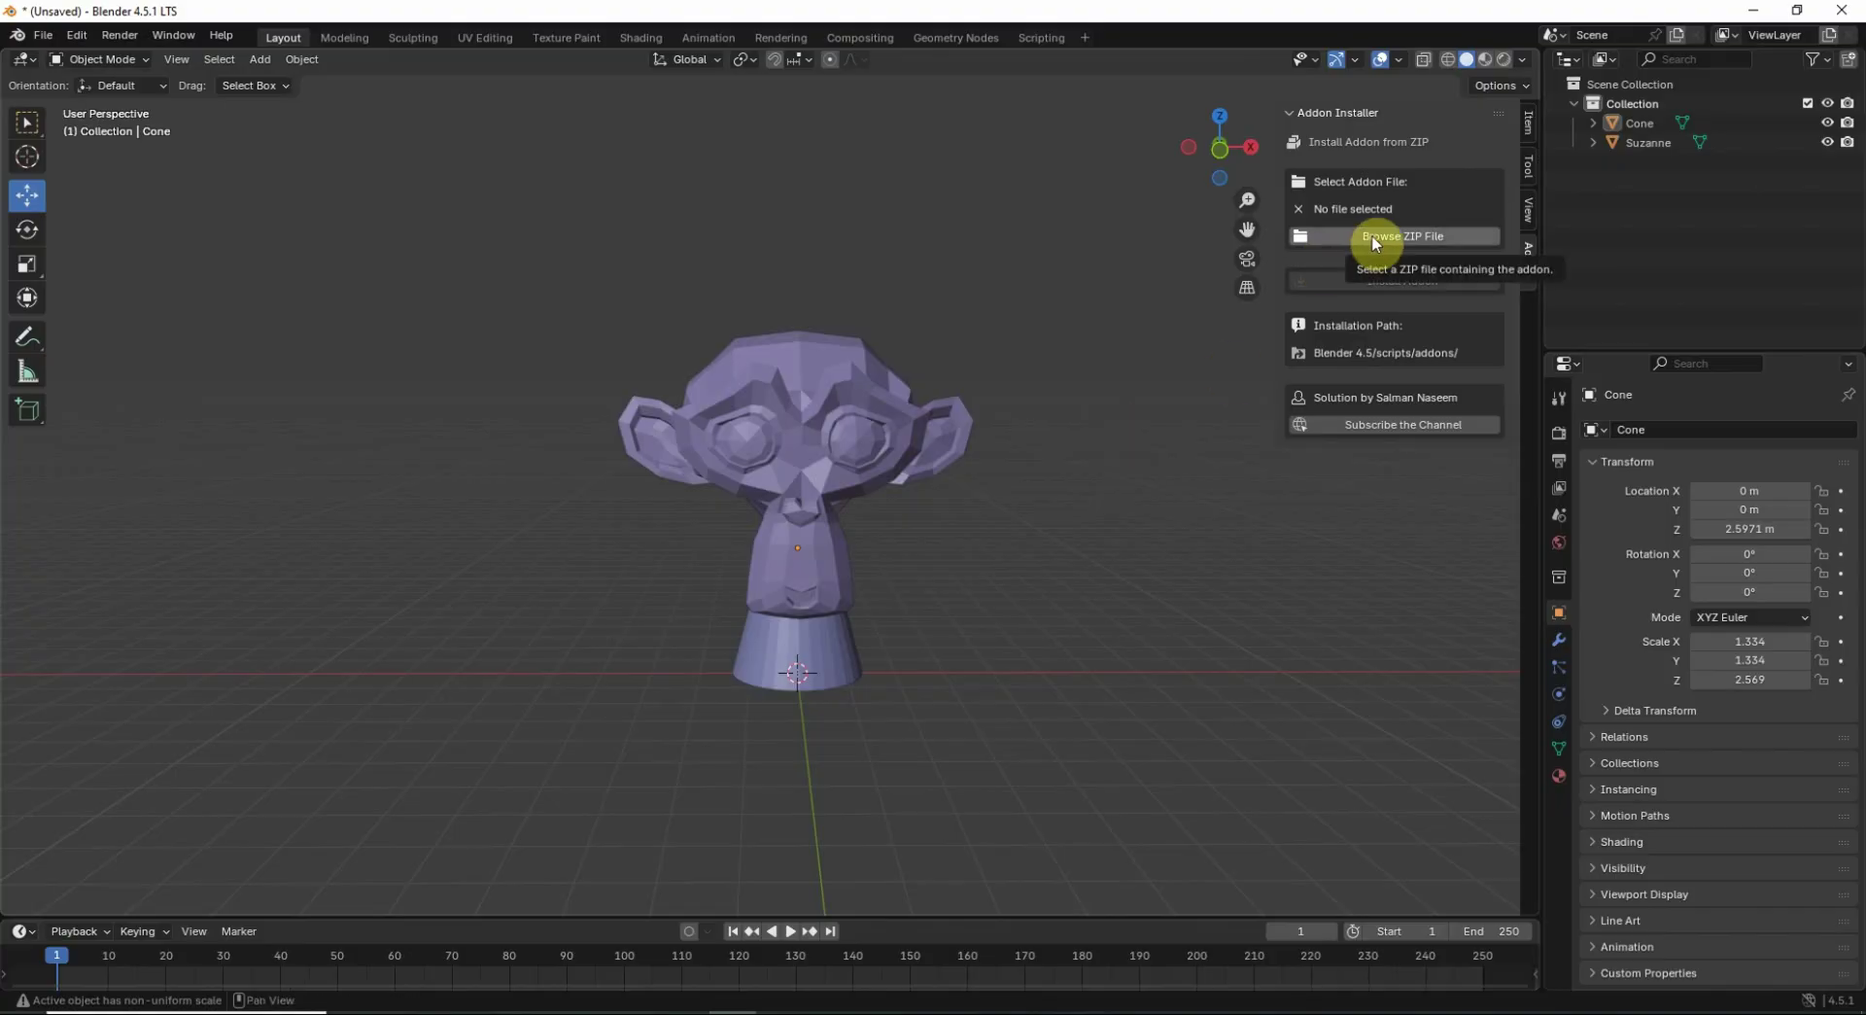
Choose fast_screenshot.zip from Recent > addon as the Addon Installer's ZIP file
{"action": "left_click", "coordinate": [1372, 236]}
{"action": "left_click", "coordinate": [563, 727]}
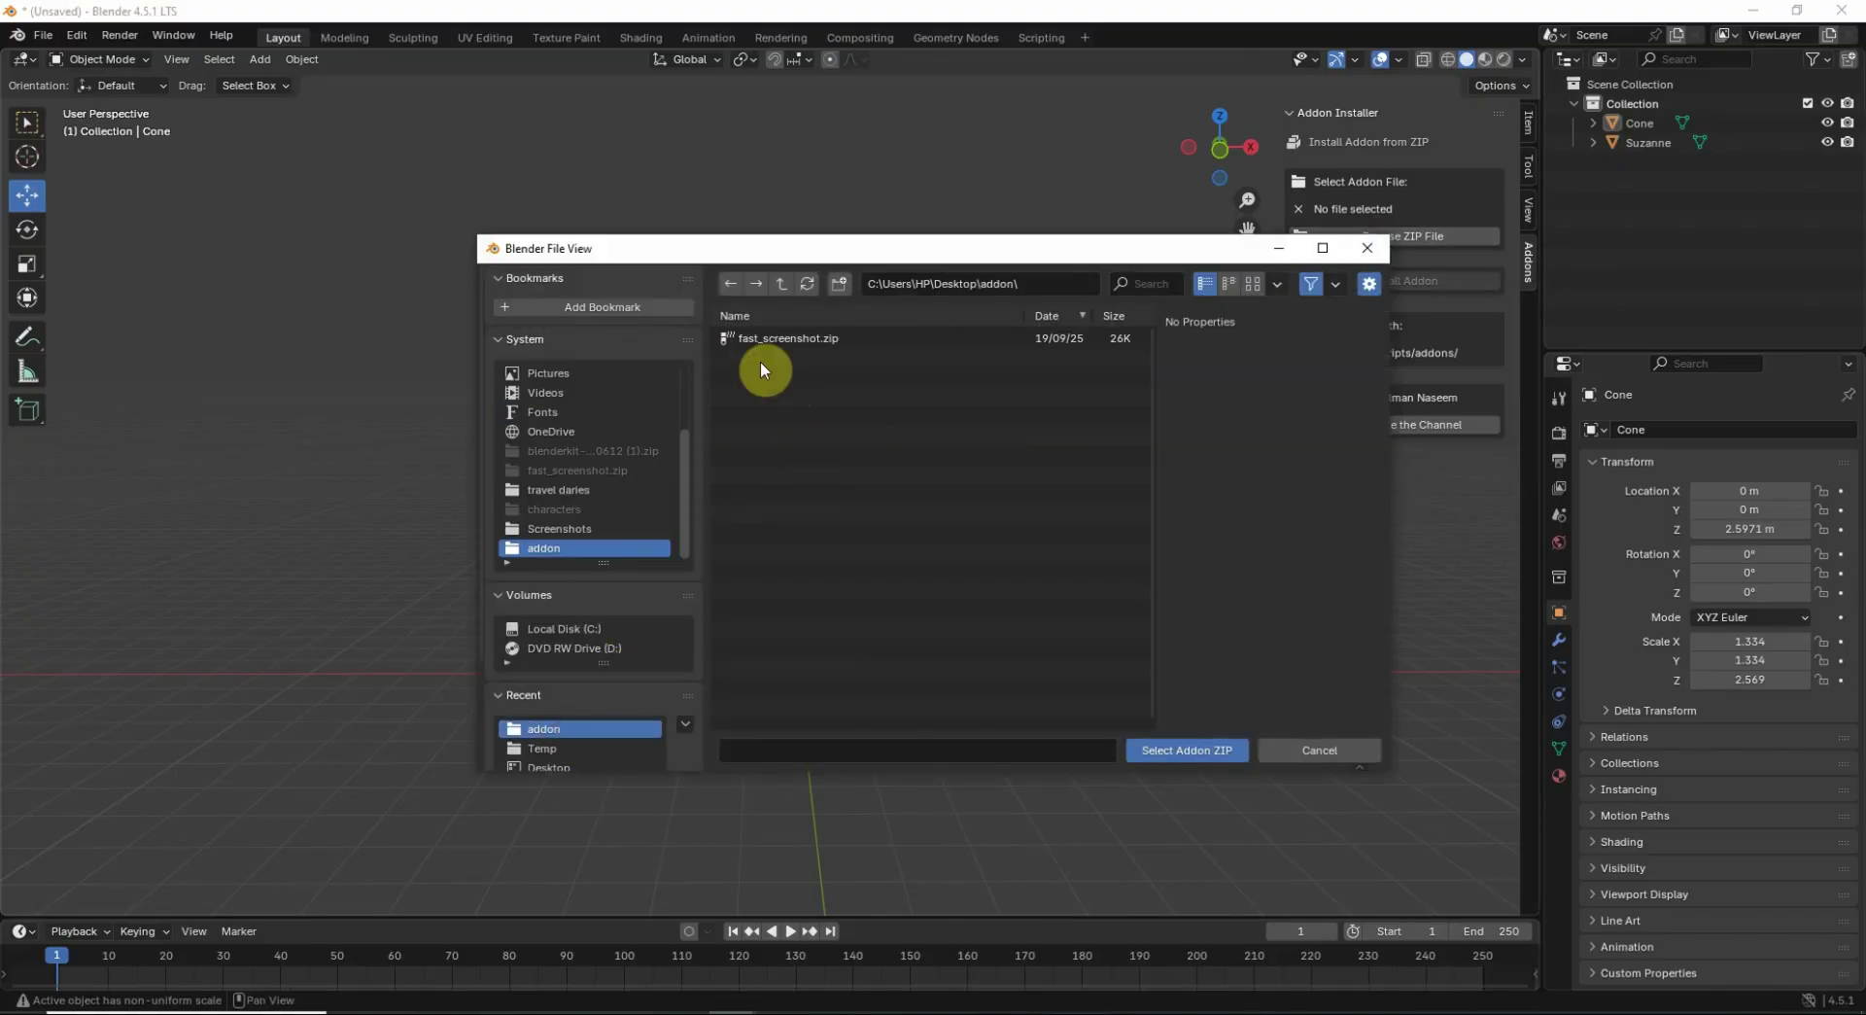
{"action": "left_click", "coordinate": [793, 337]}
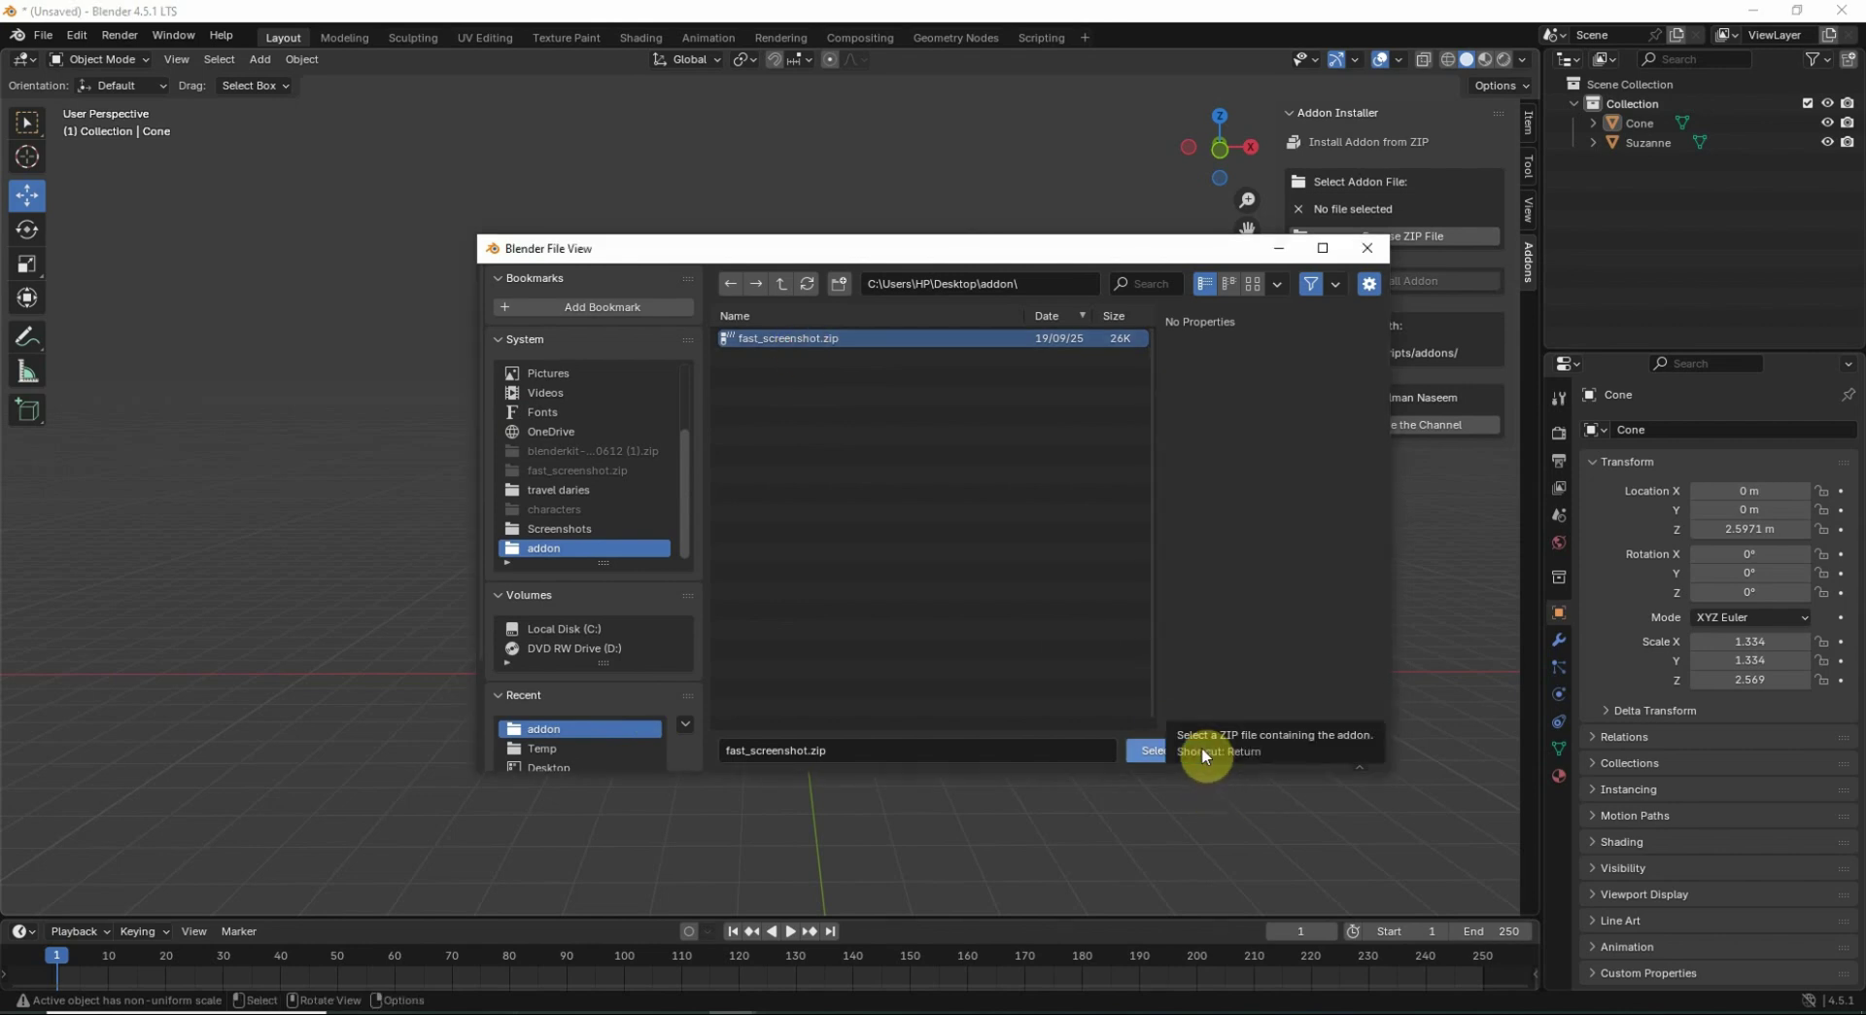
{"action": "left_click", "coordinate": [1137, 750]}
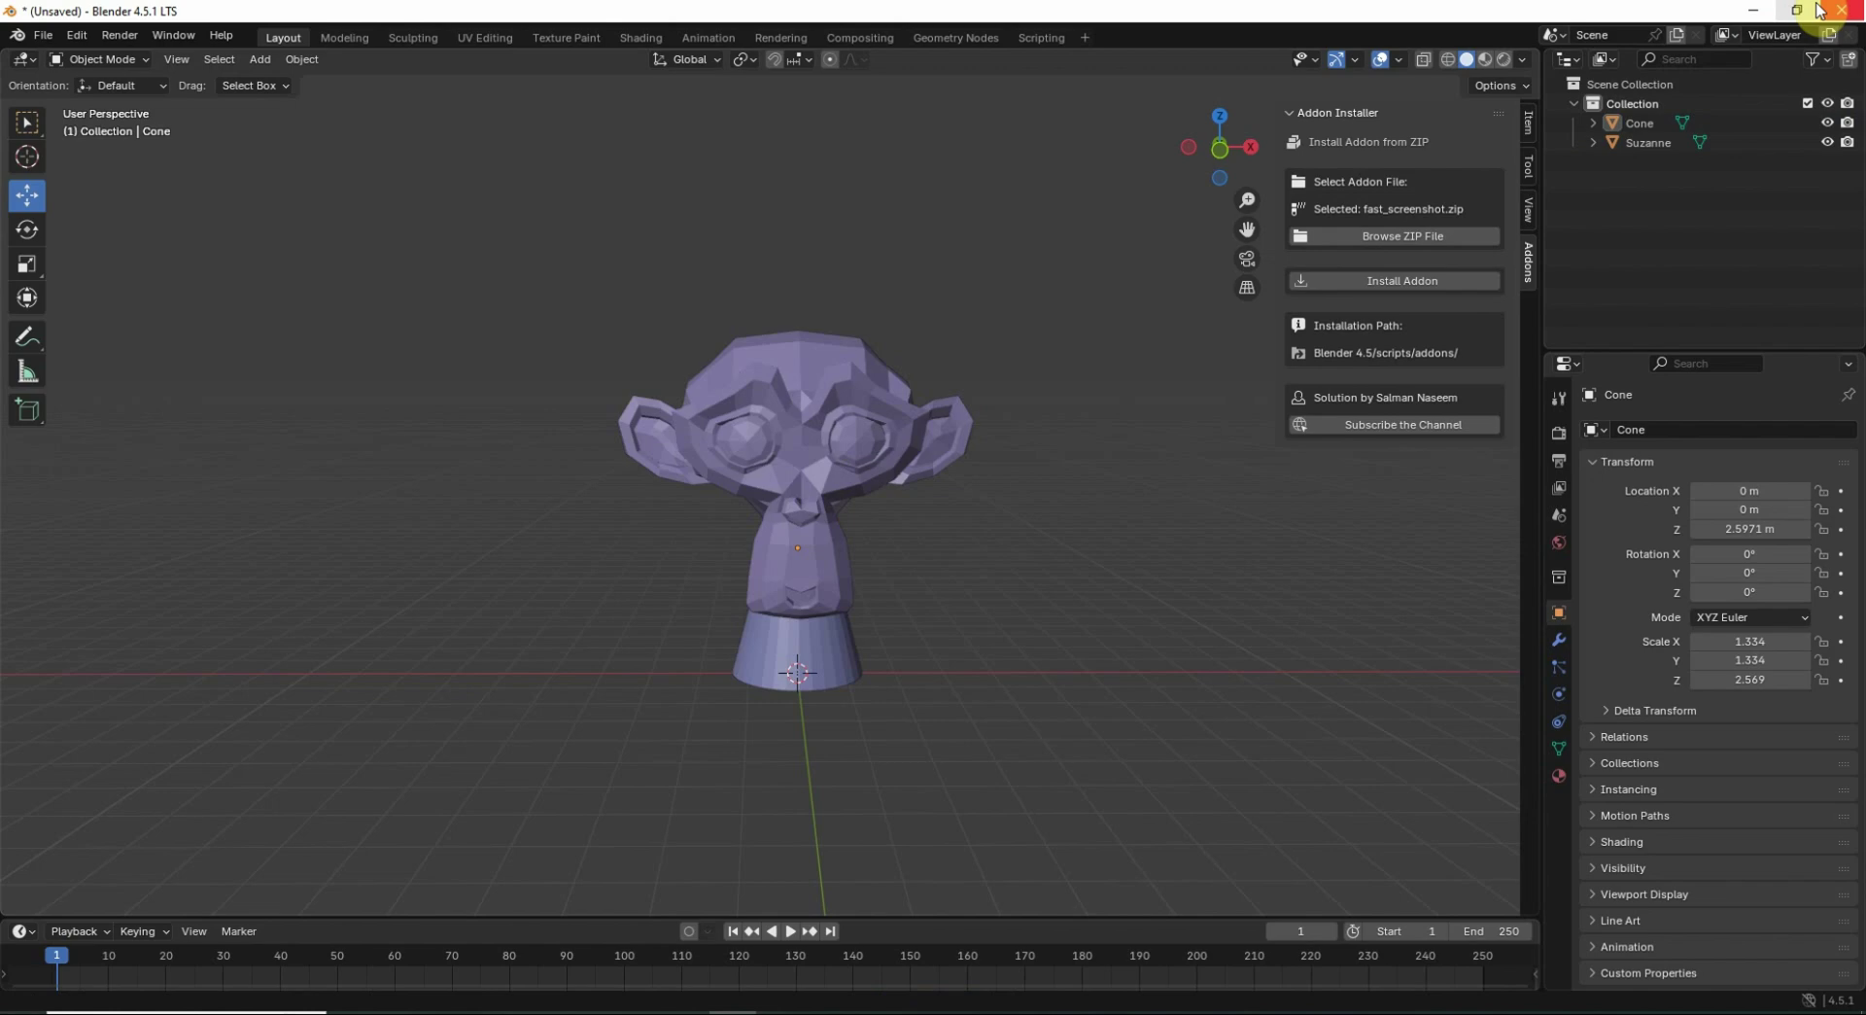
After closing the Blender window, enable Fast Screenshot 1.6.0 in Add-ons preferences via a 'fa' search
{"action": "left_click", "coordinate": [1841, 12]}
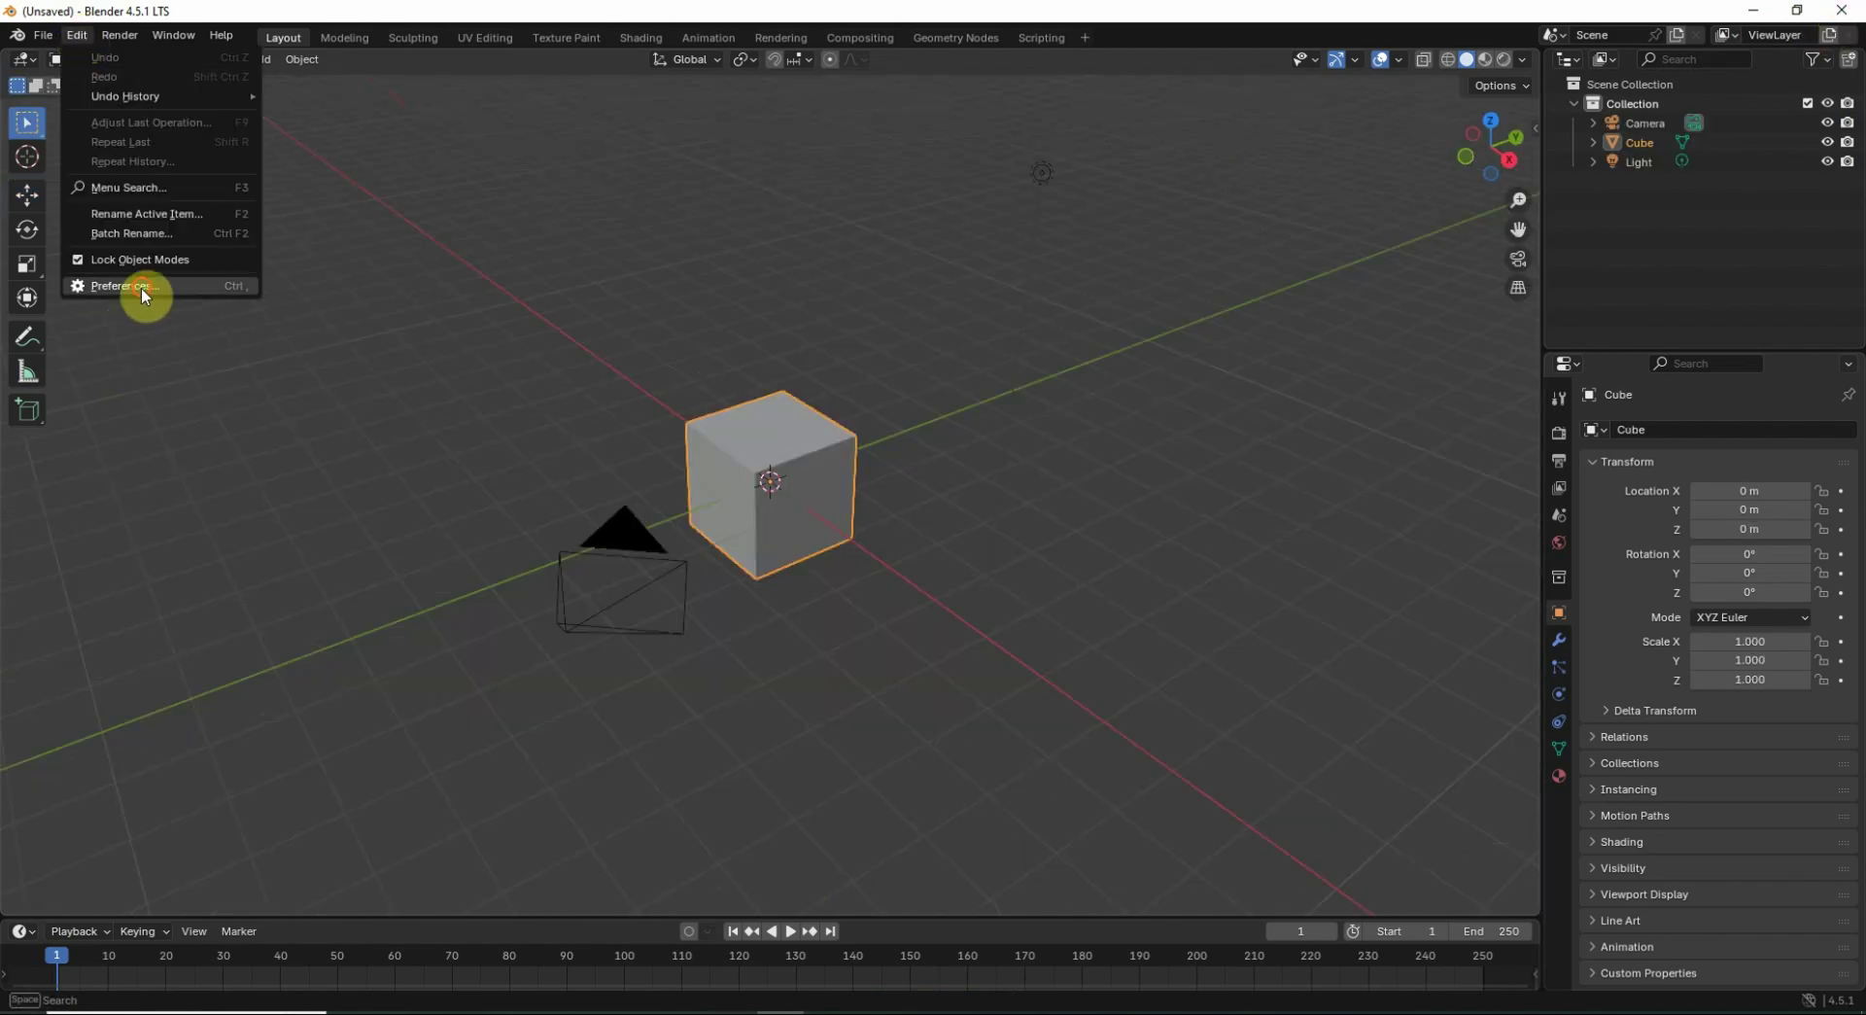
{"action": "left_click", "coordinate": [142, 288]}
{"action": "left_click", "coordinate": [286, 56]}
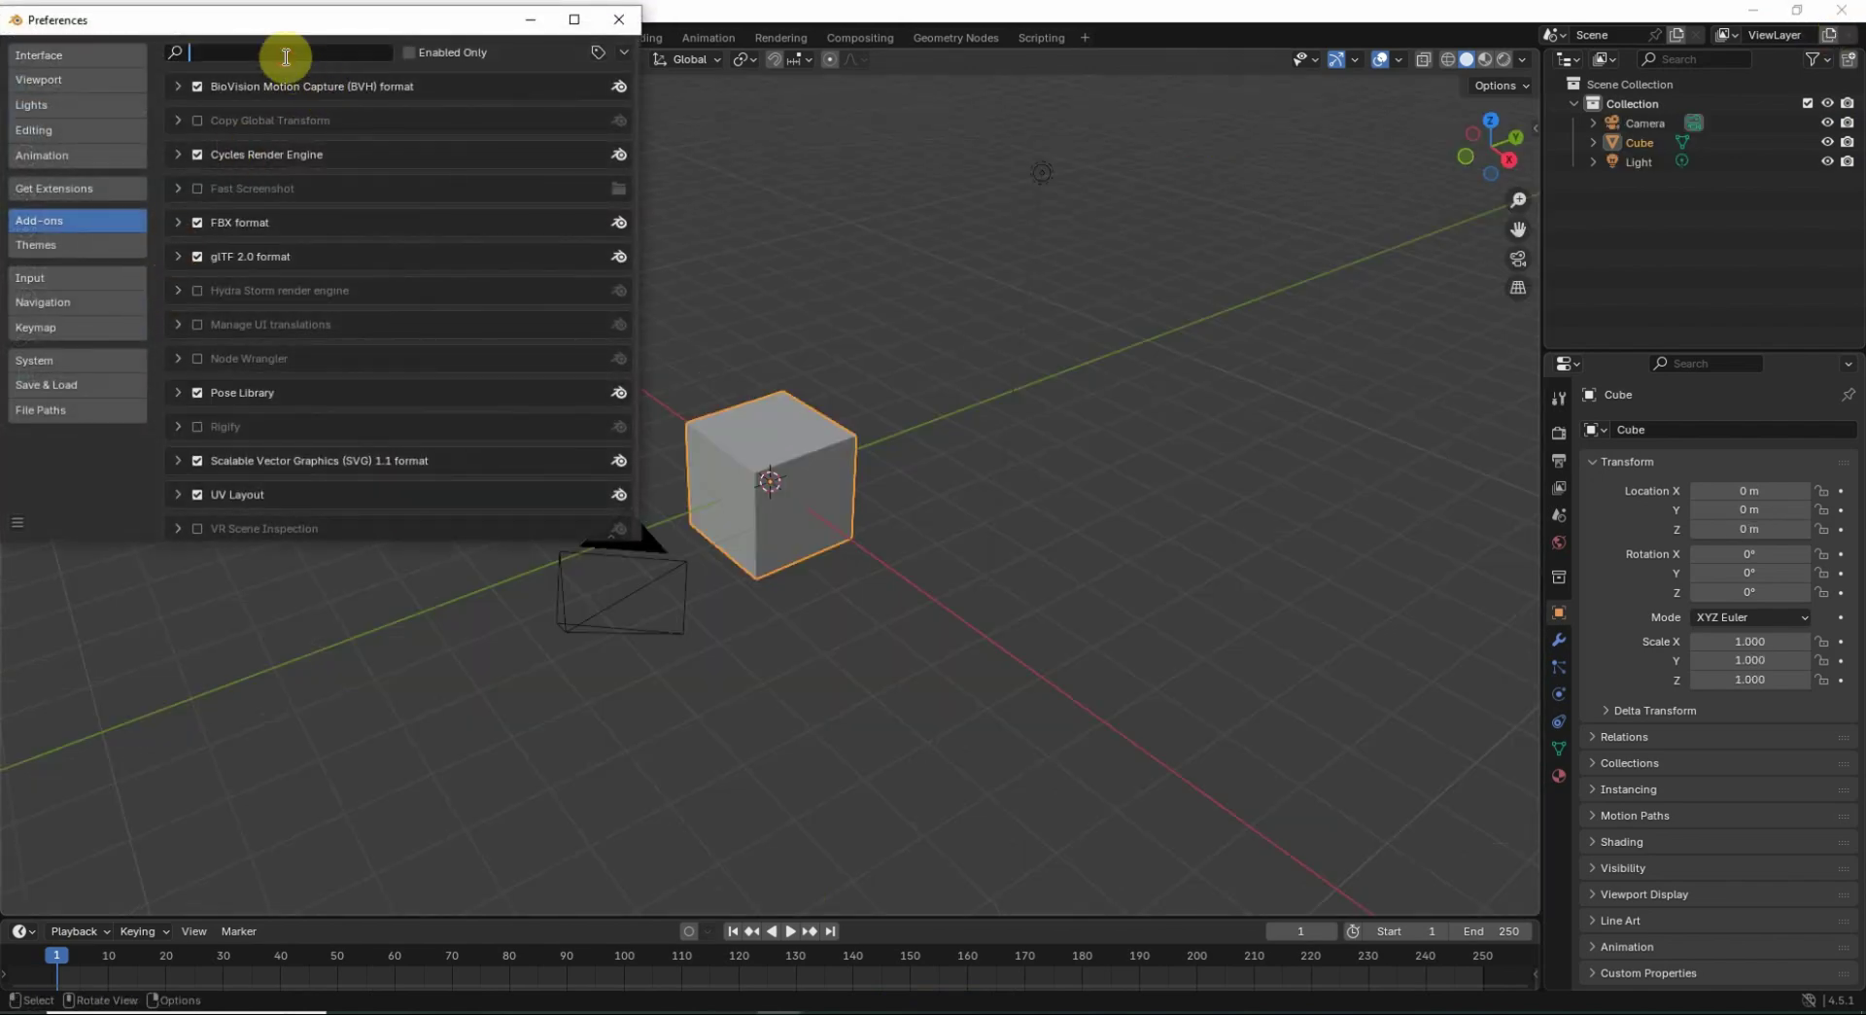
{"action": "type", "text": "fast"}
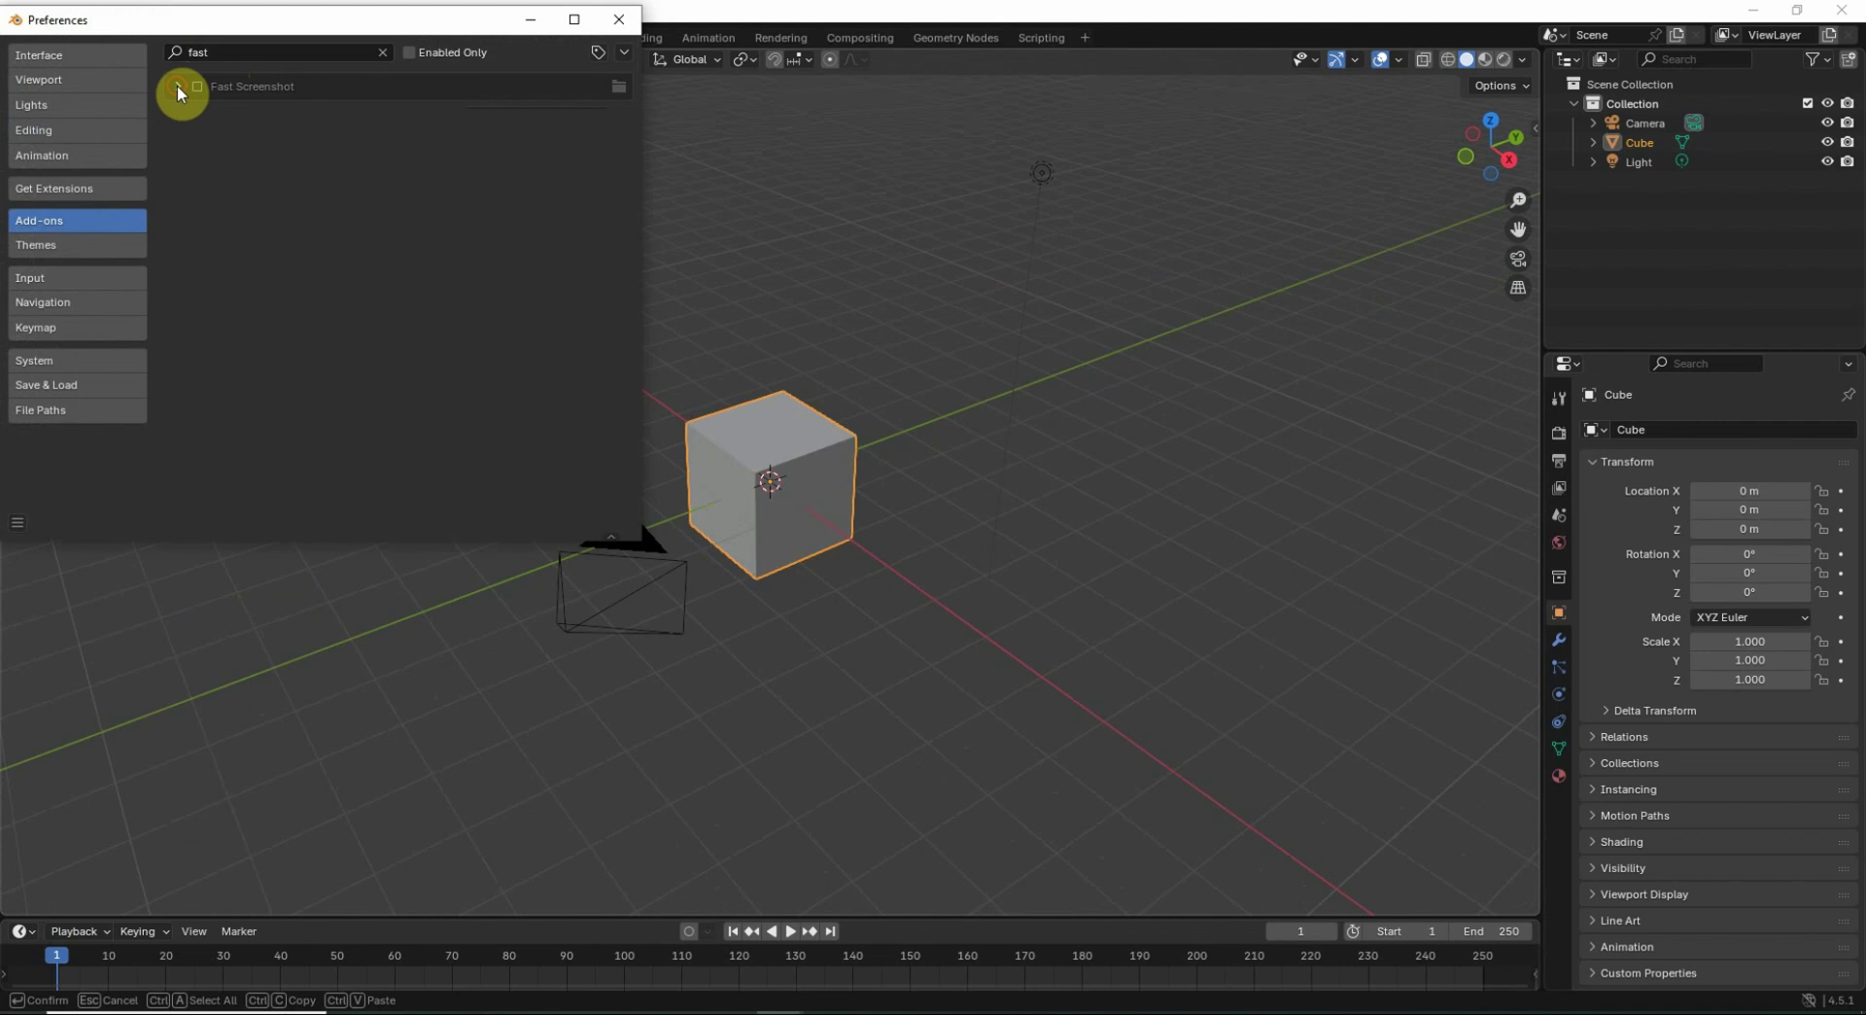
{"action": "left_click", "coordinate": [197, 87]}
{"action": "left_click", "coordinate": [179, 86]}
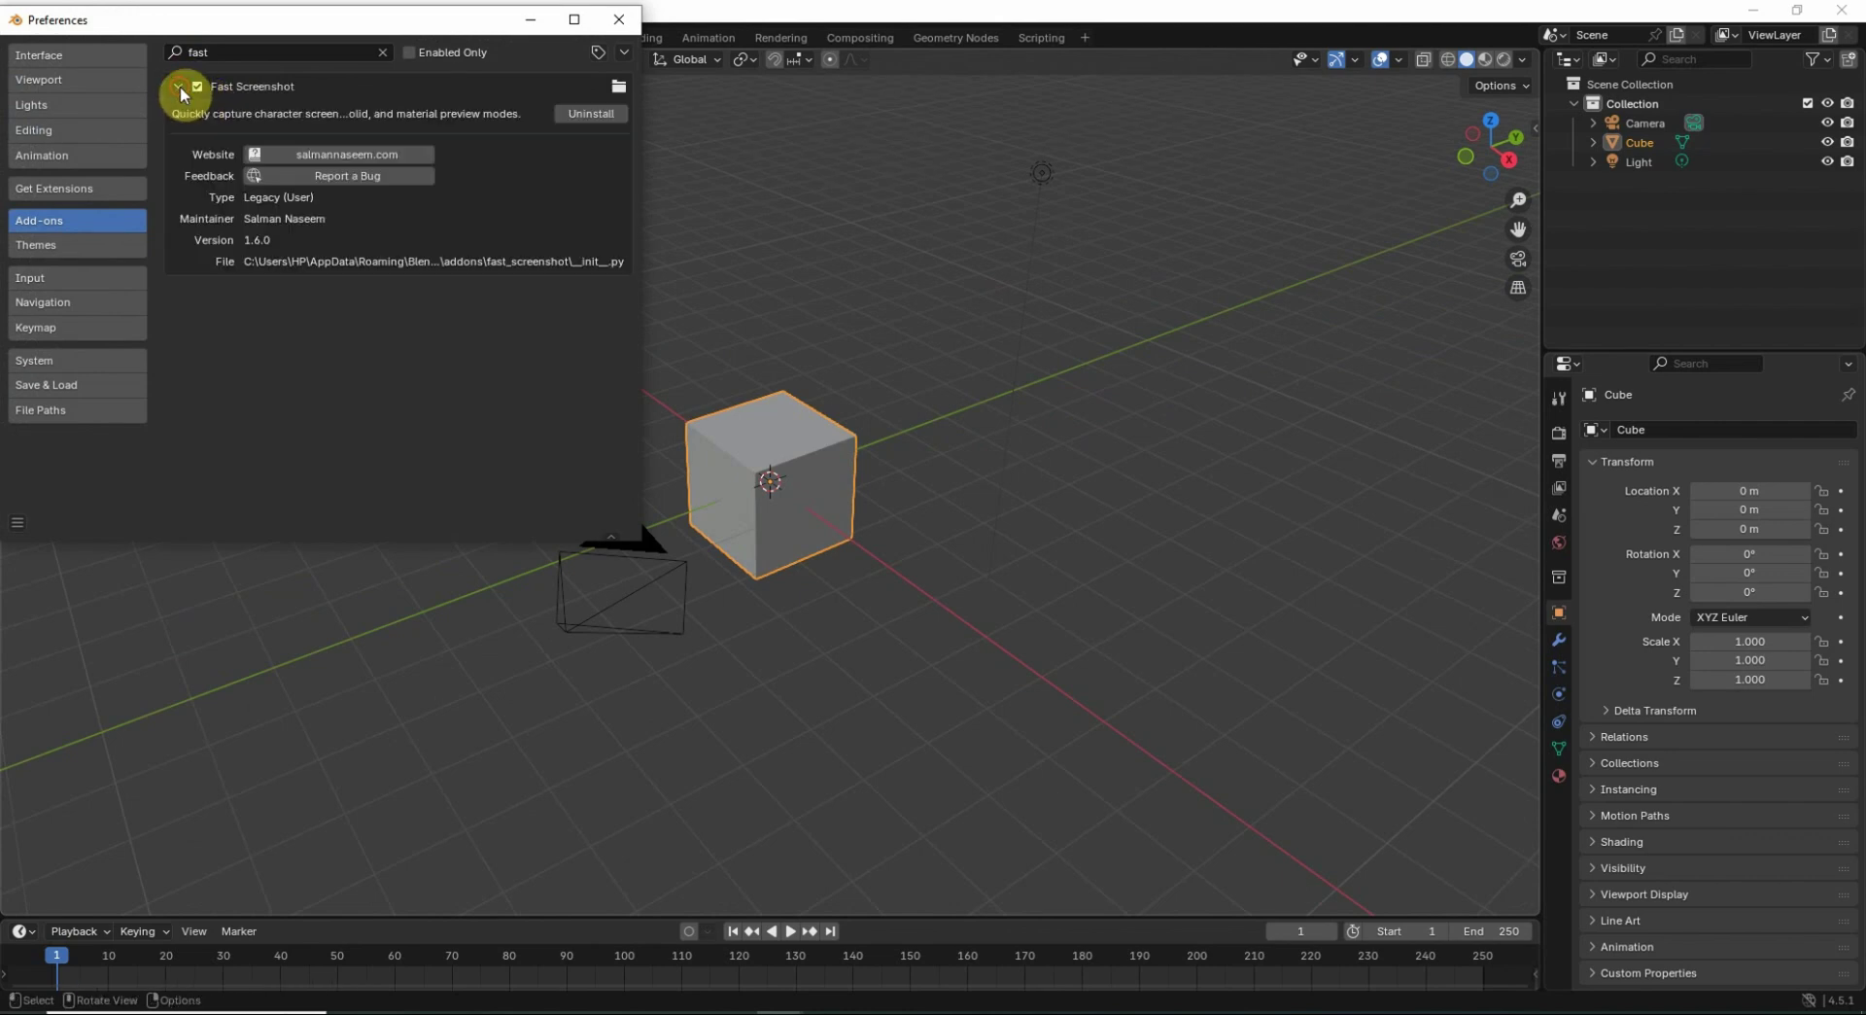
Replace the default cube, camera and light with pasted Cone and Suzanne objects
{"action": "left_click", "coordinate": [618, 19]}
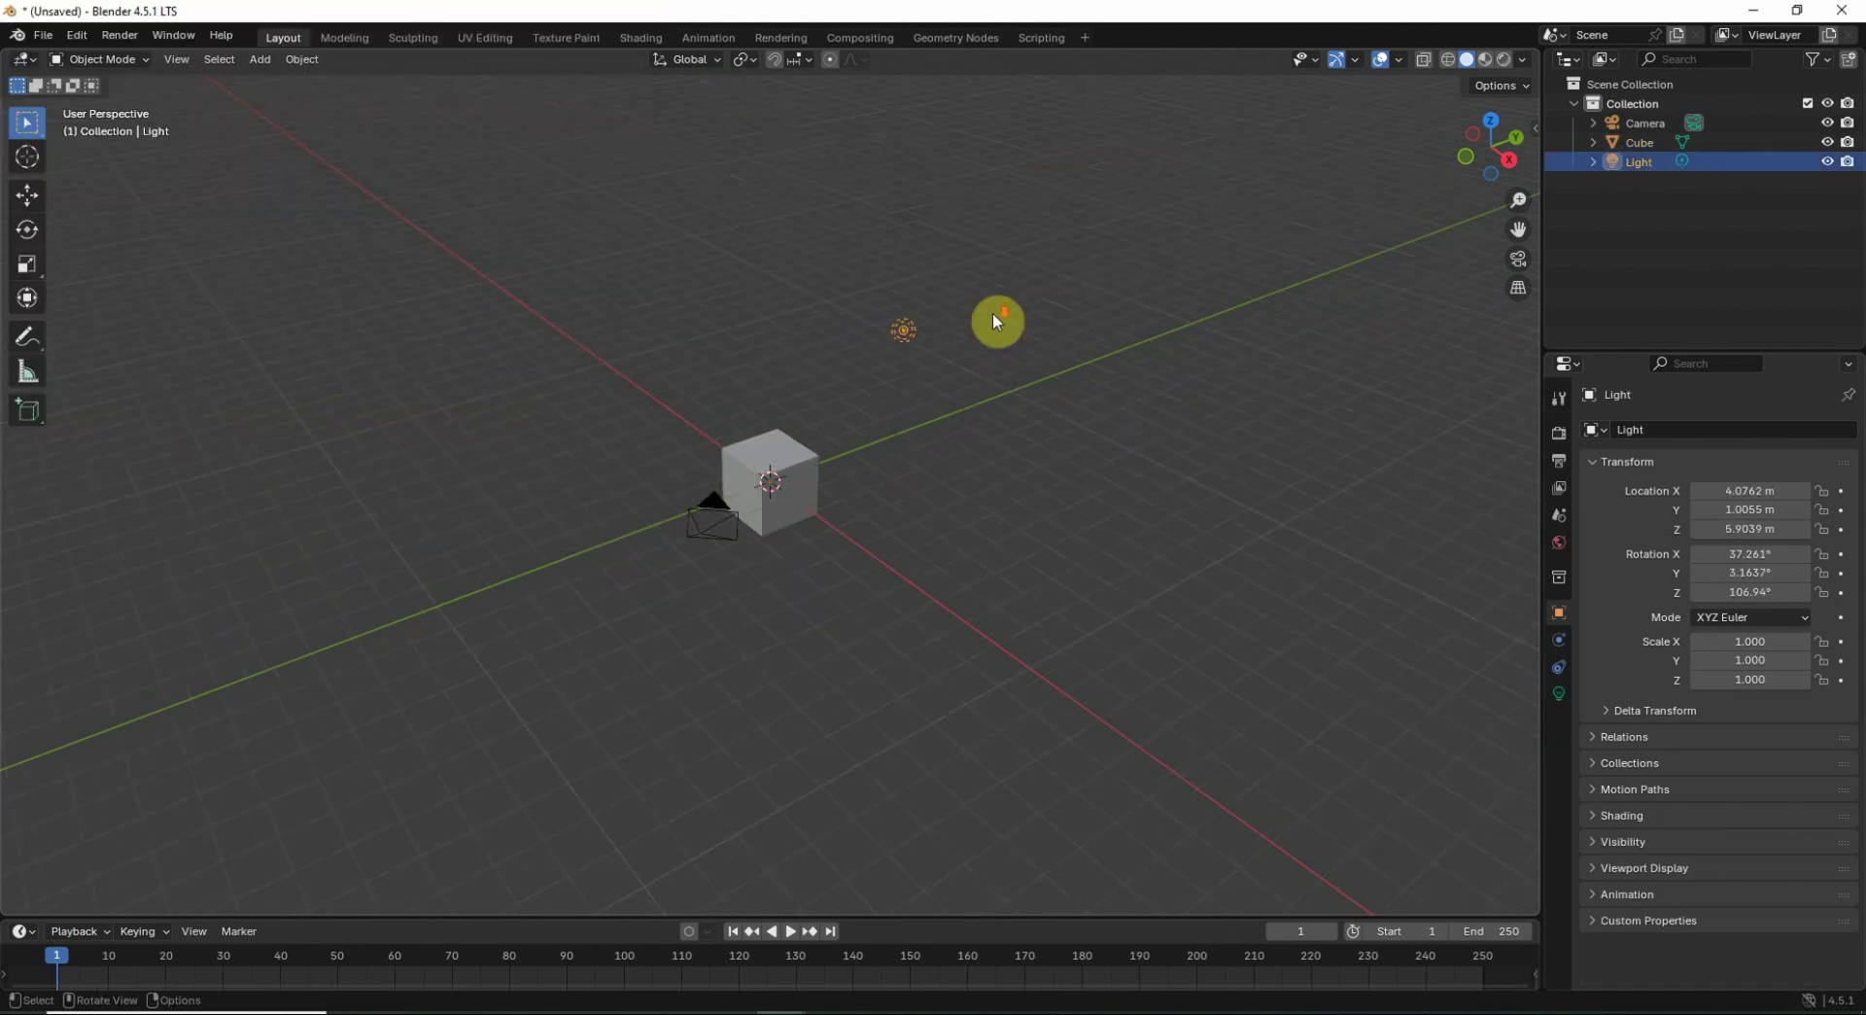
{"action": "left_click_drag", "start_coordinate": [1059, 246], "coordinate": [673, 540]}
{"action": "key", "text": "Delete"}
{"action": "key", "text": "ctrl+v"}
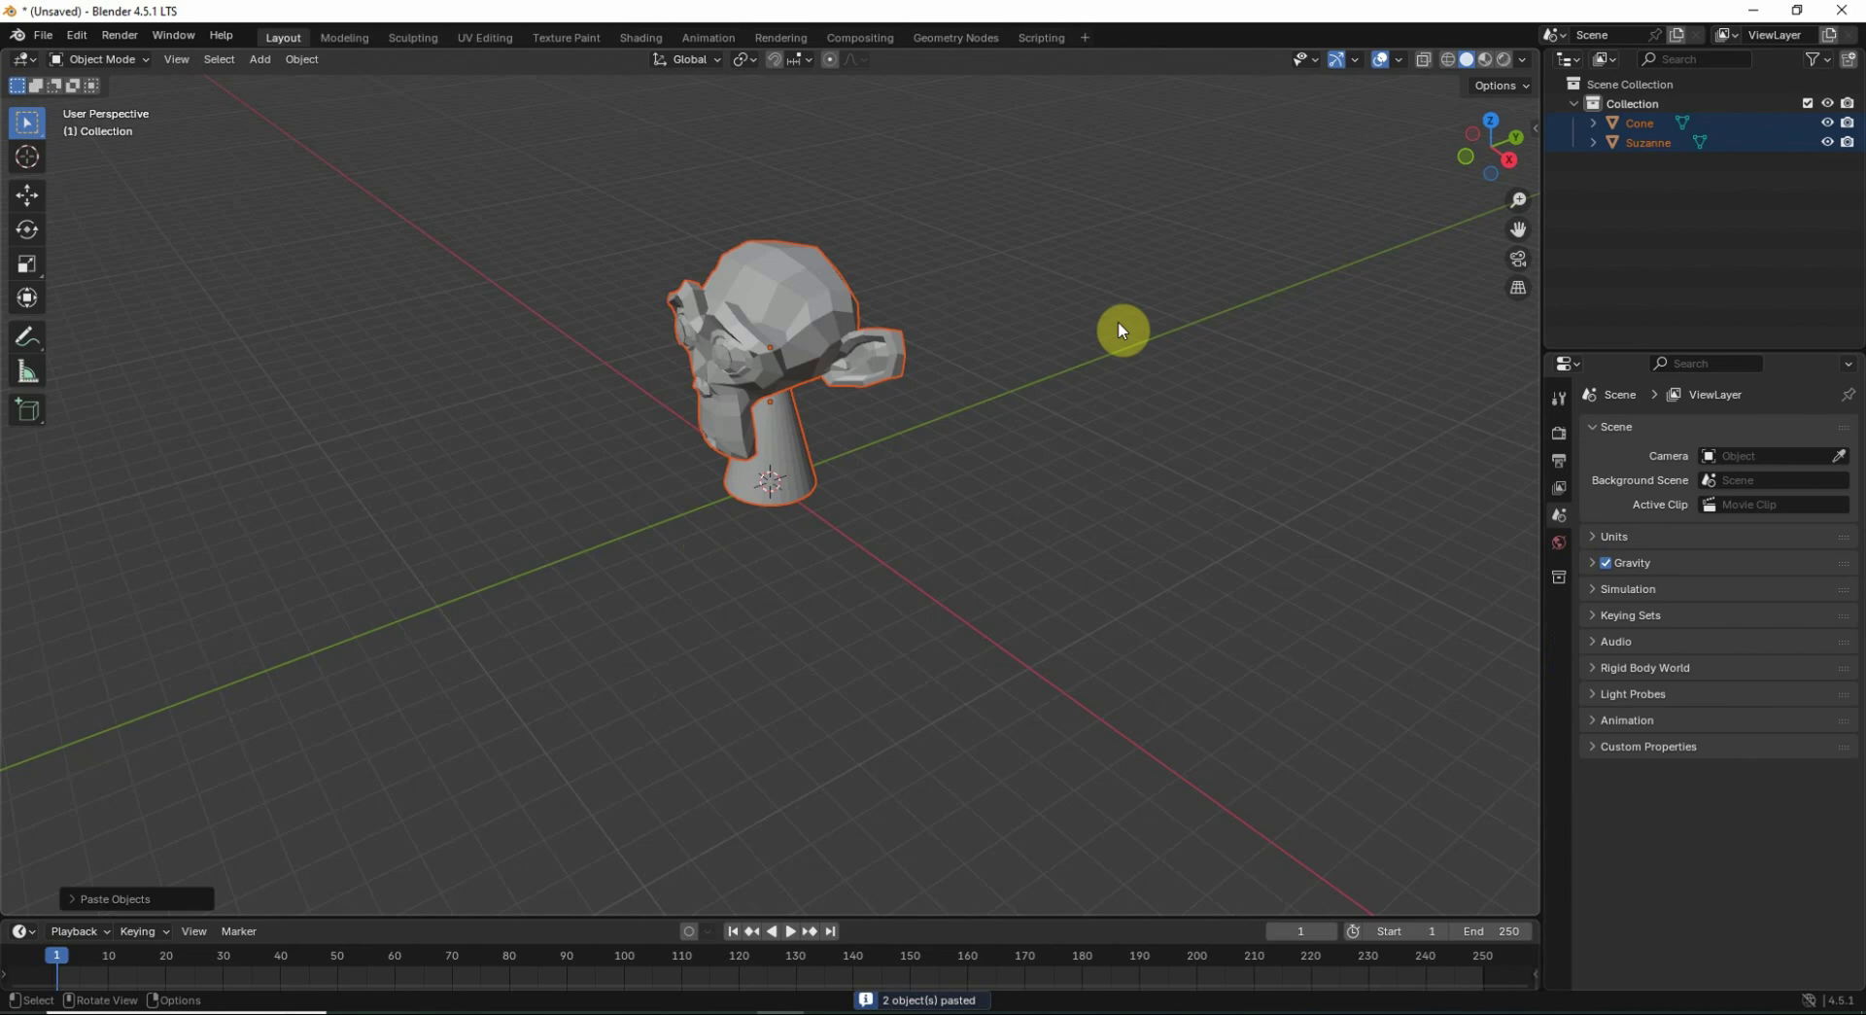
Open the Fast Screenshot sidebar panel and save screenshots to a Desktop folder
{"action": "left_click", "coordinate": [1535, 128]}
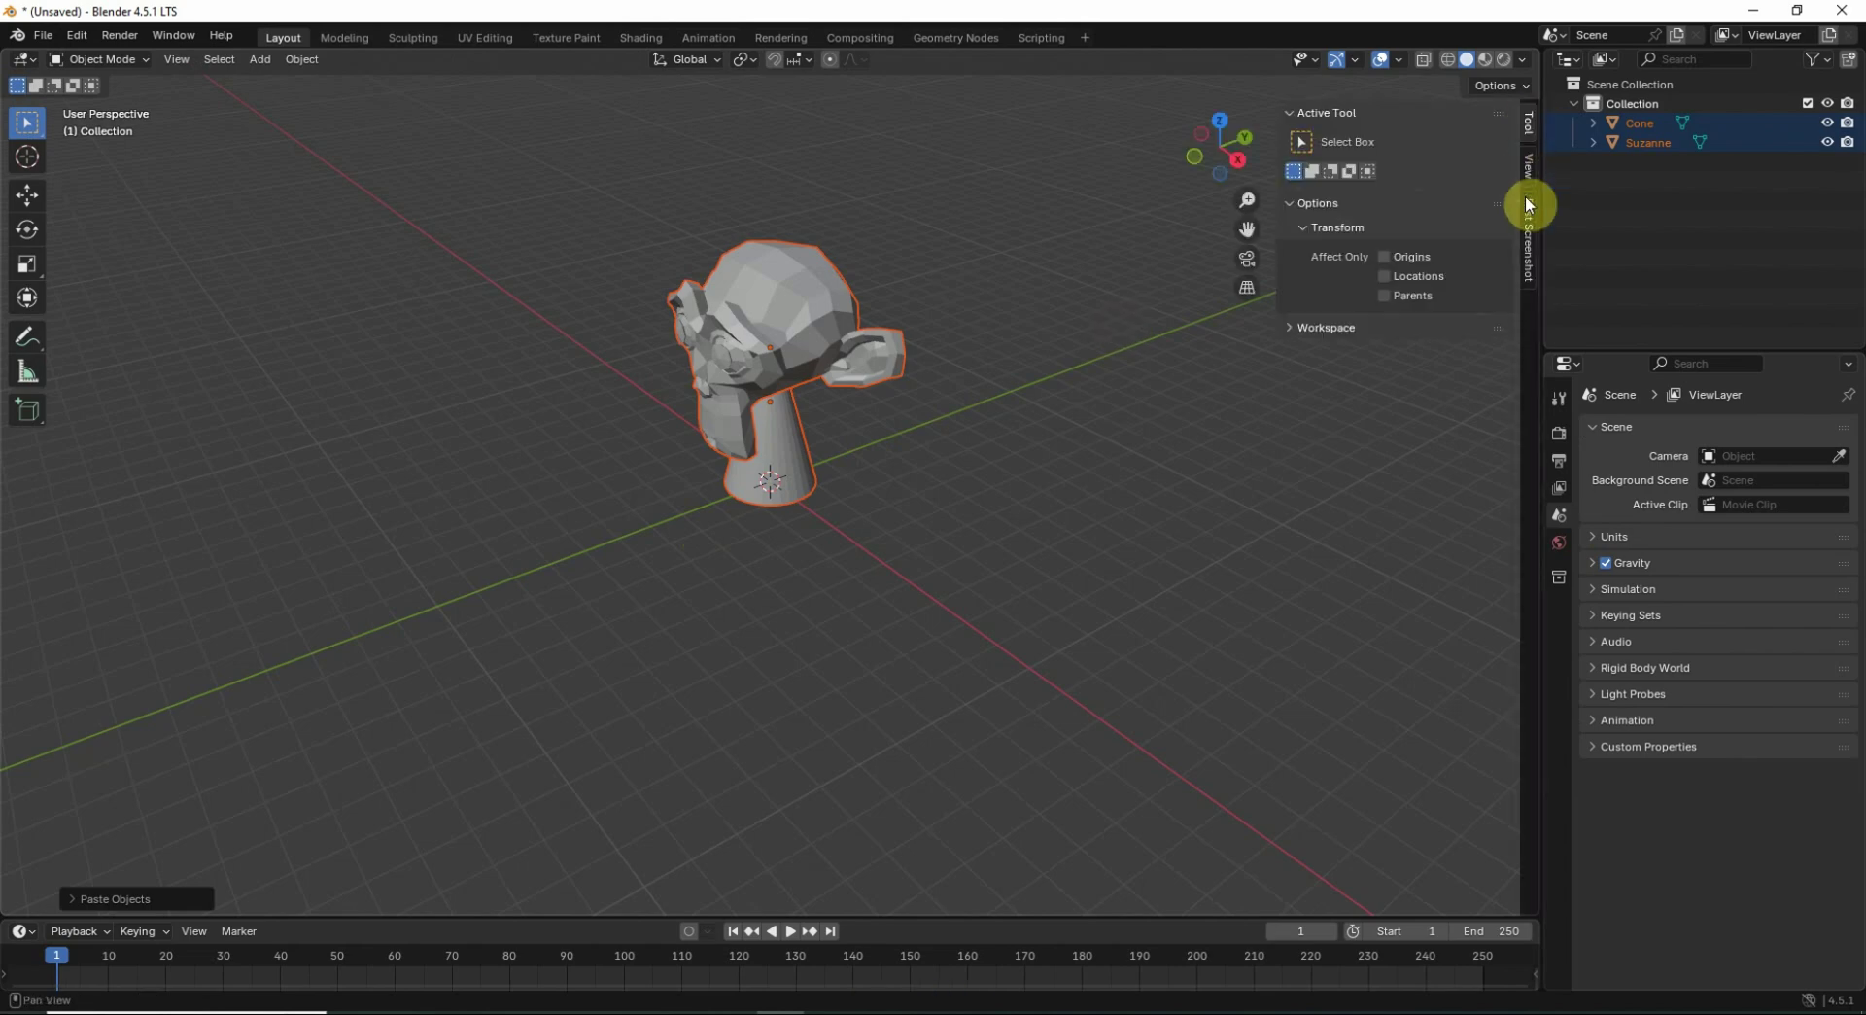
{"action": "left_click", "coordinate": [1528, 247]}
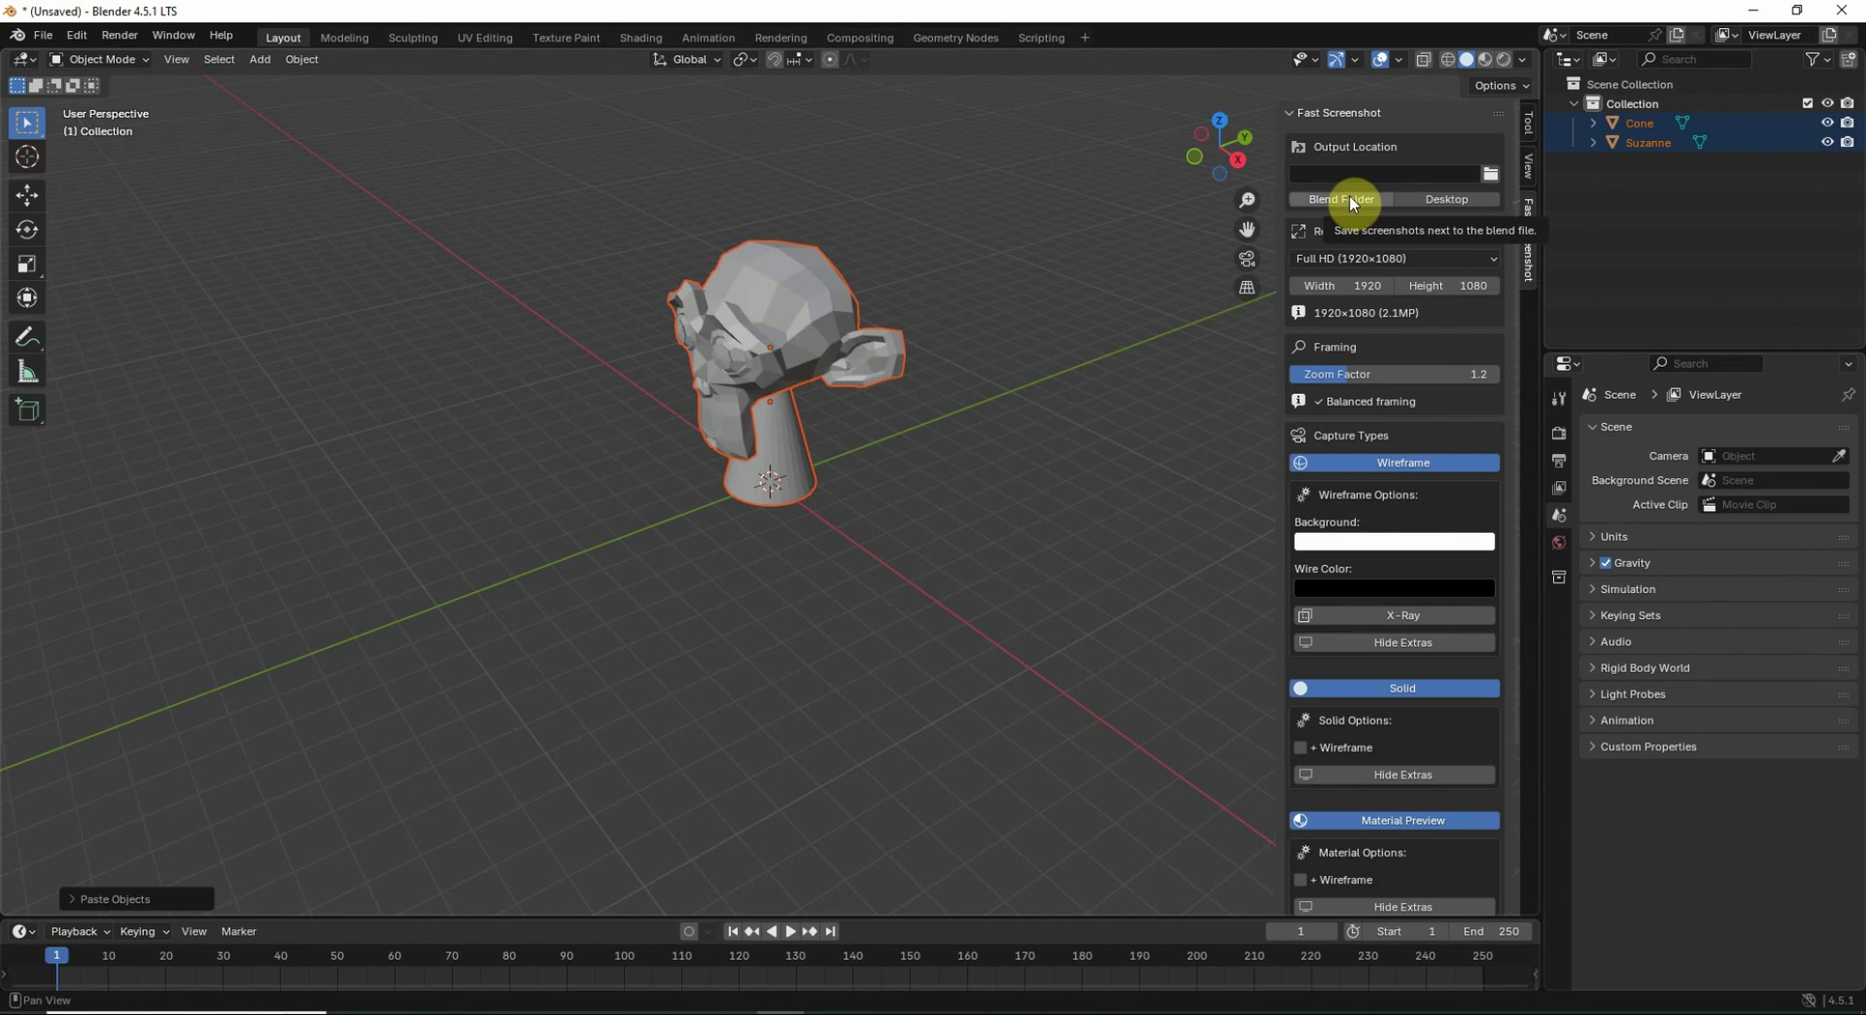
{"action": "left_click", "coordinate": [1448, 201]}
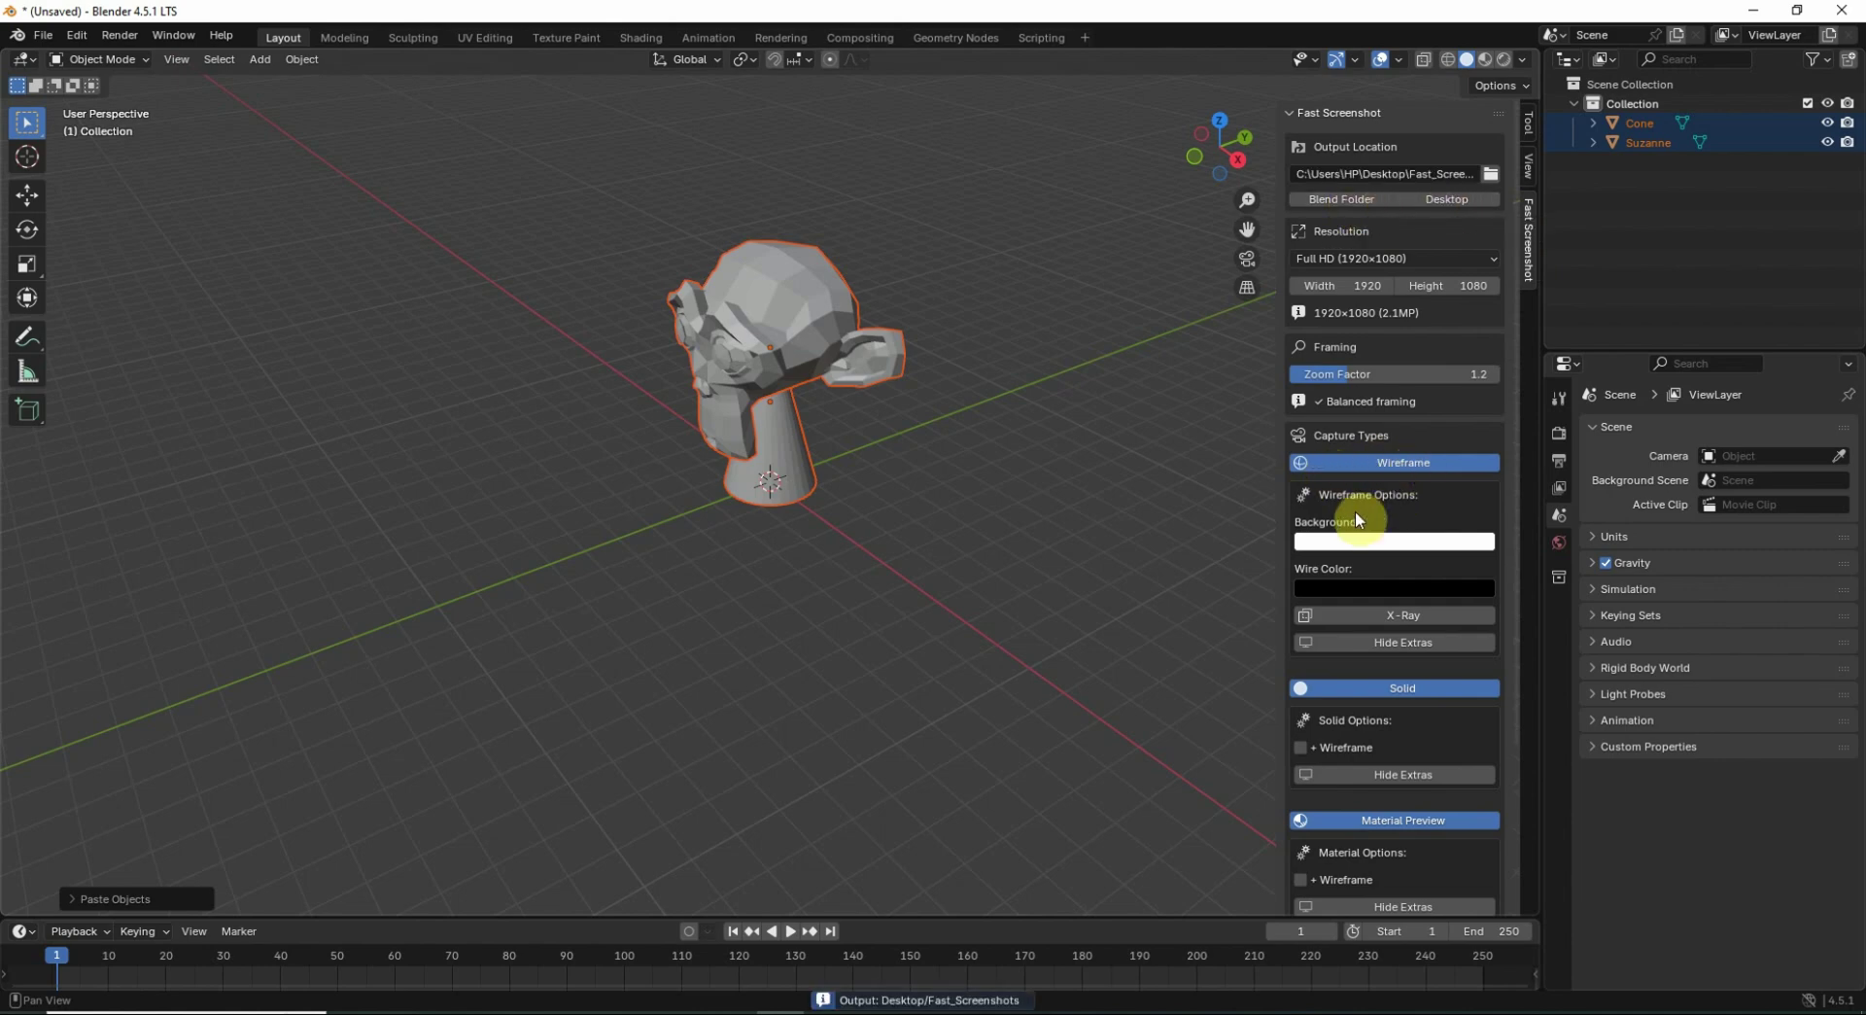
Enable Hide Extras and +Wireframe for Solid, and +Wireframe for Material Preview captures
{"action": "left_click", "coordinate": [1351, 641]}
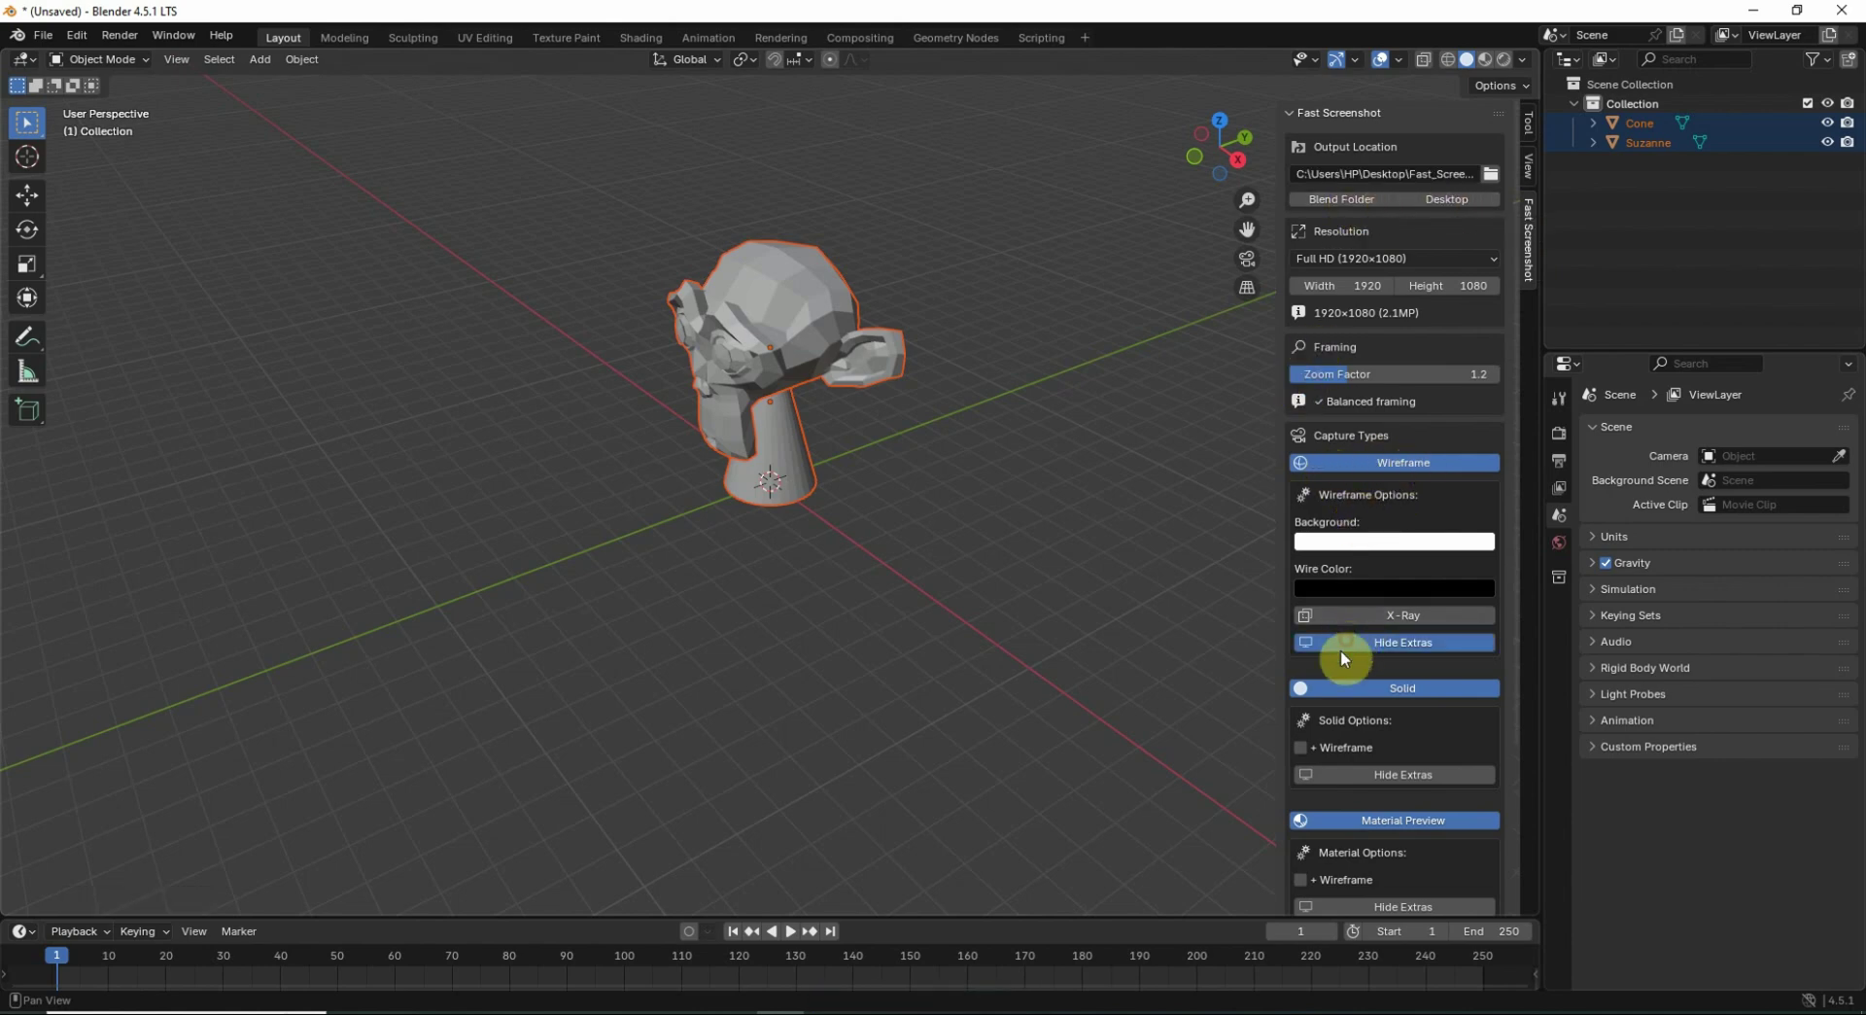
{"action": "scroll", "coordinate": [1326, 727], "scroll_direction": "down", "scroll_amount": 1}
{"action": "left_click", "coordinate": [1300, 708]}
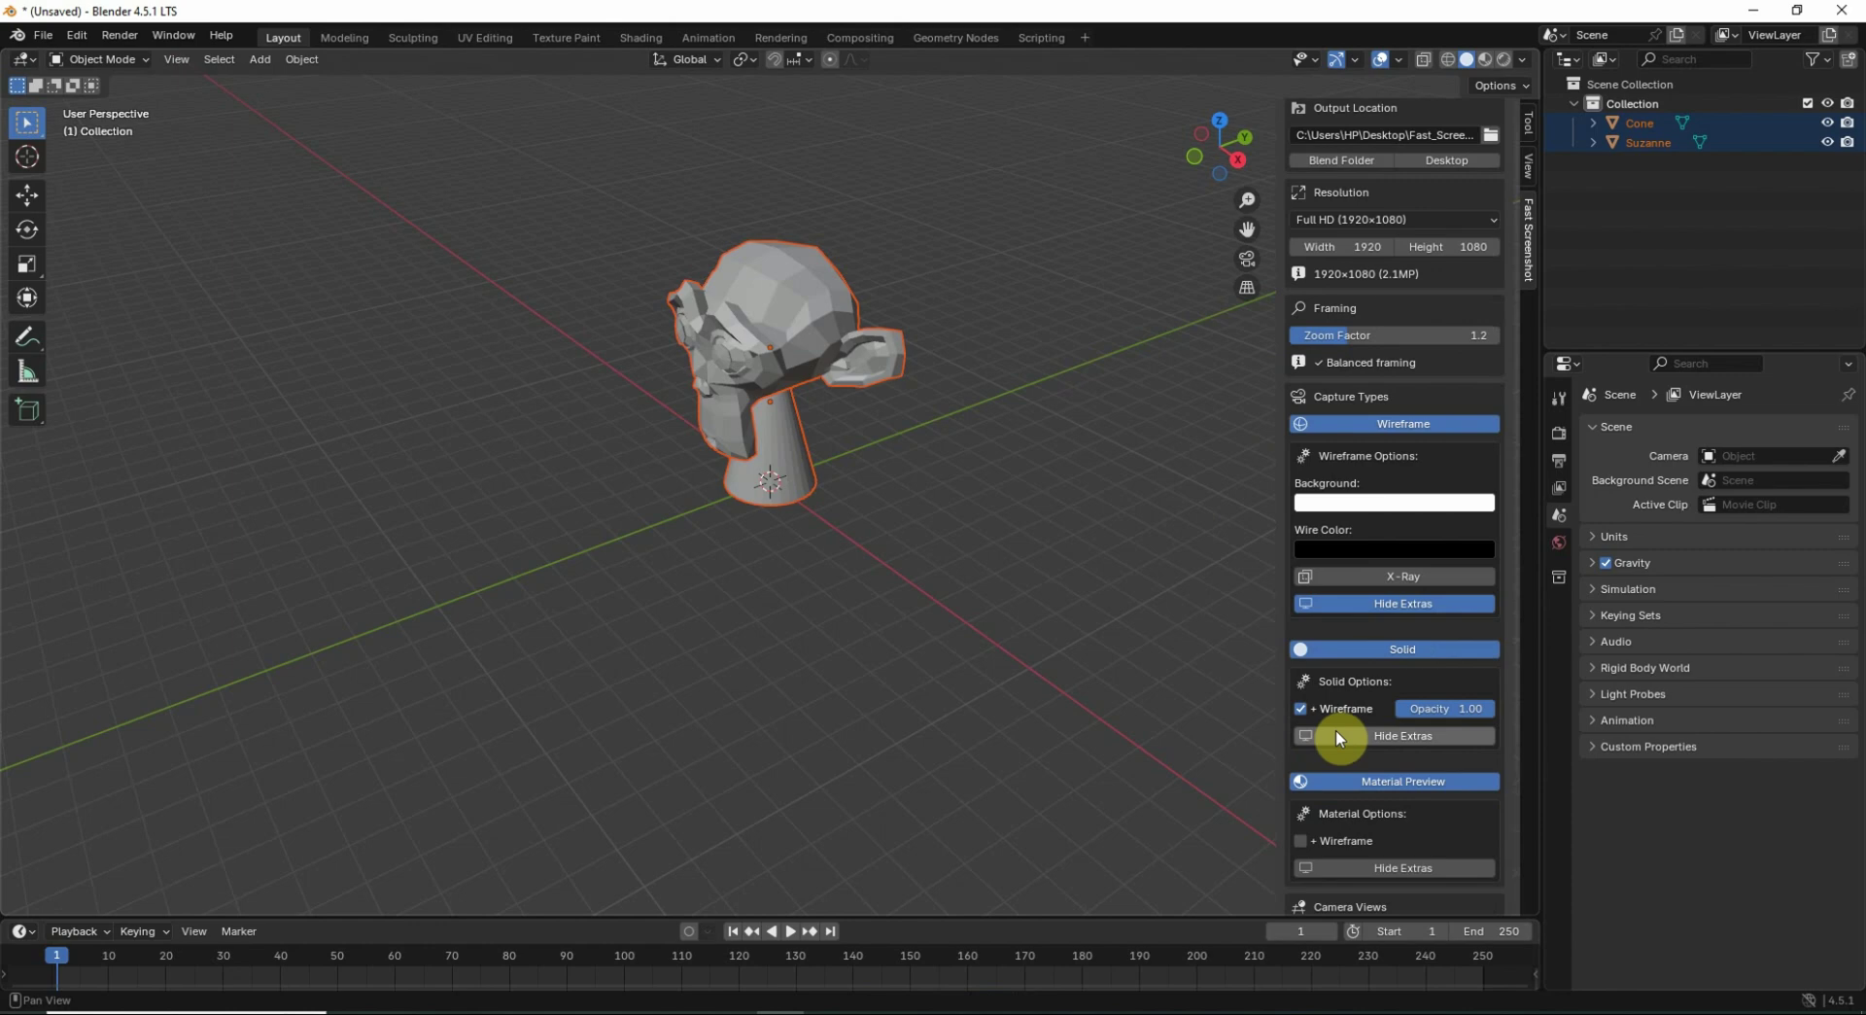
{"action": "left_click", "coordinate": [1395, 736]}
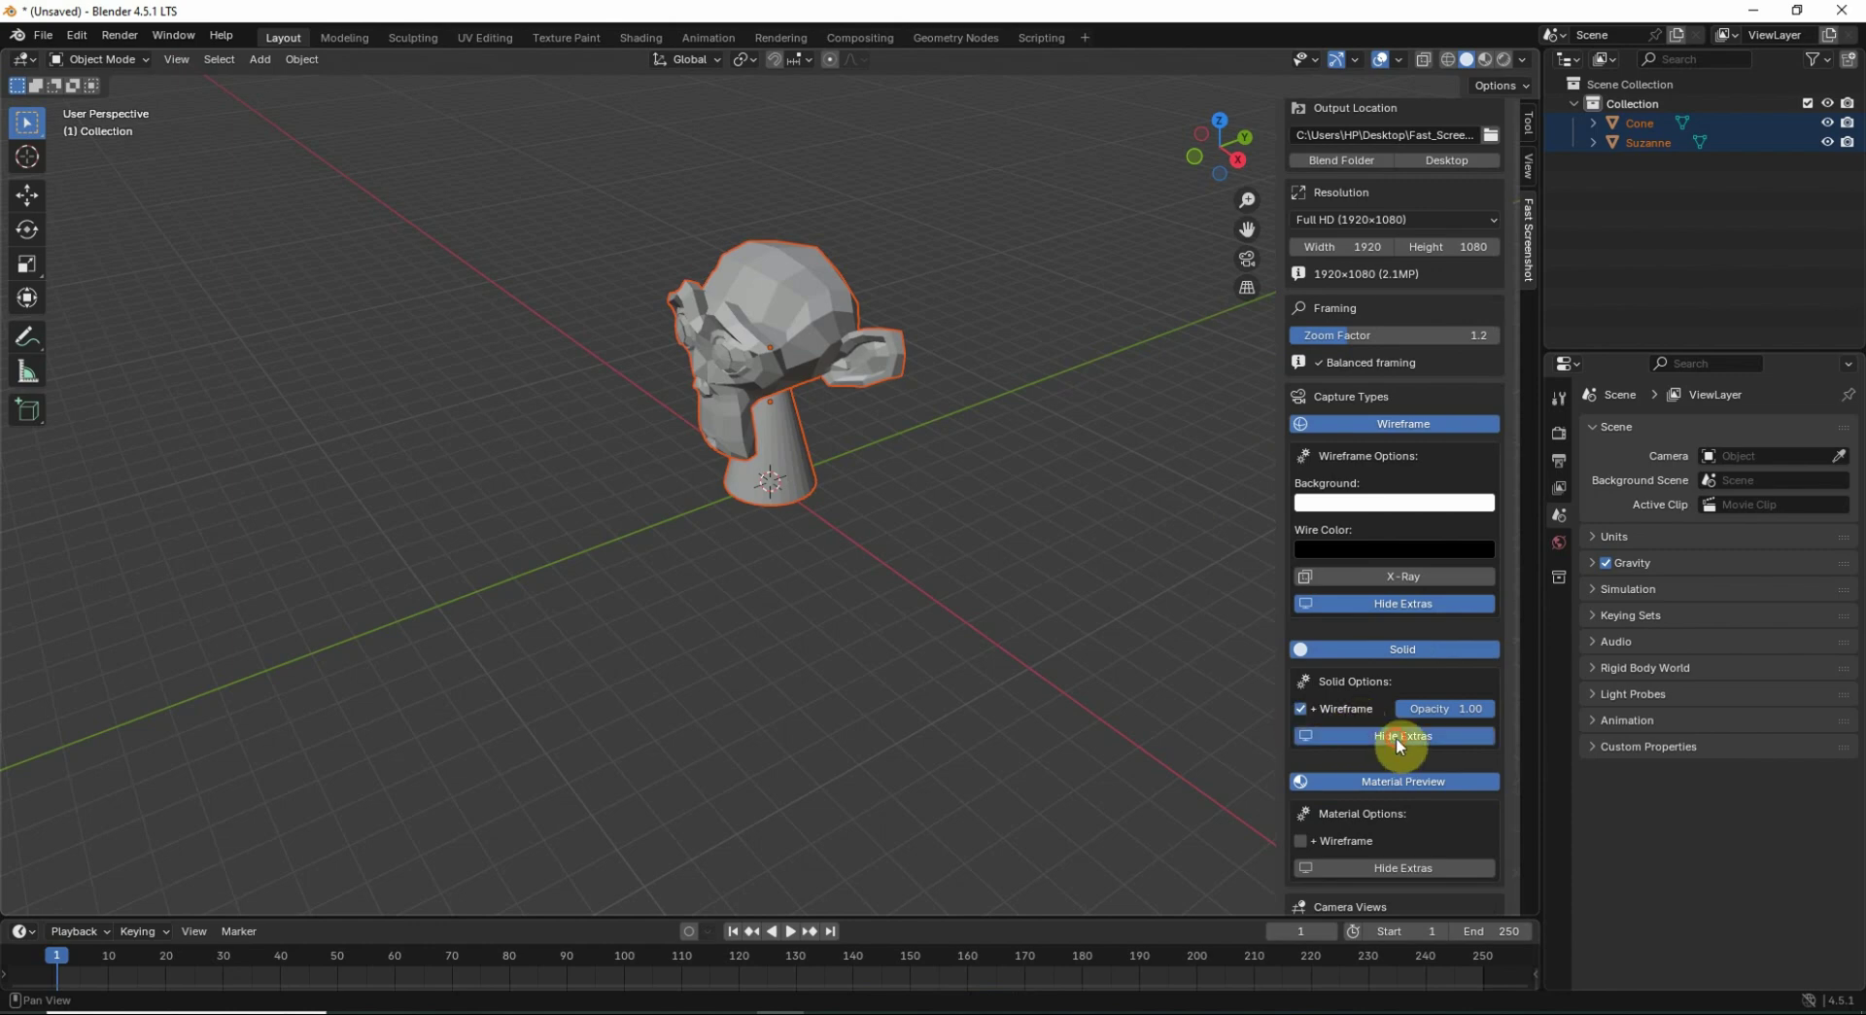
{"action": "left_click", "coordinate": [1302, 840]}
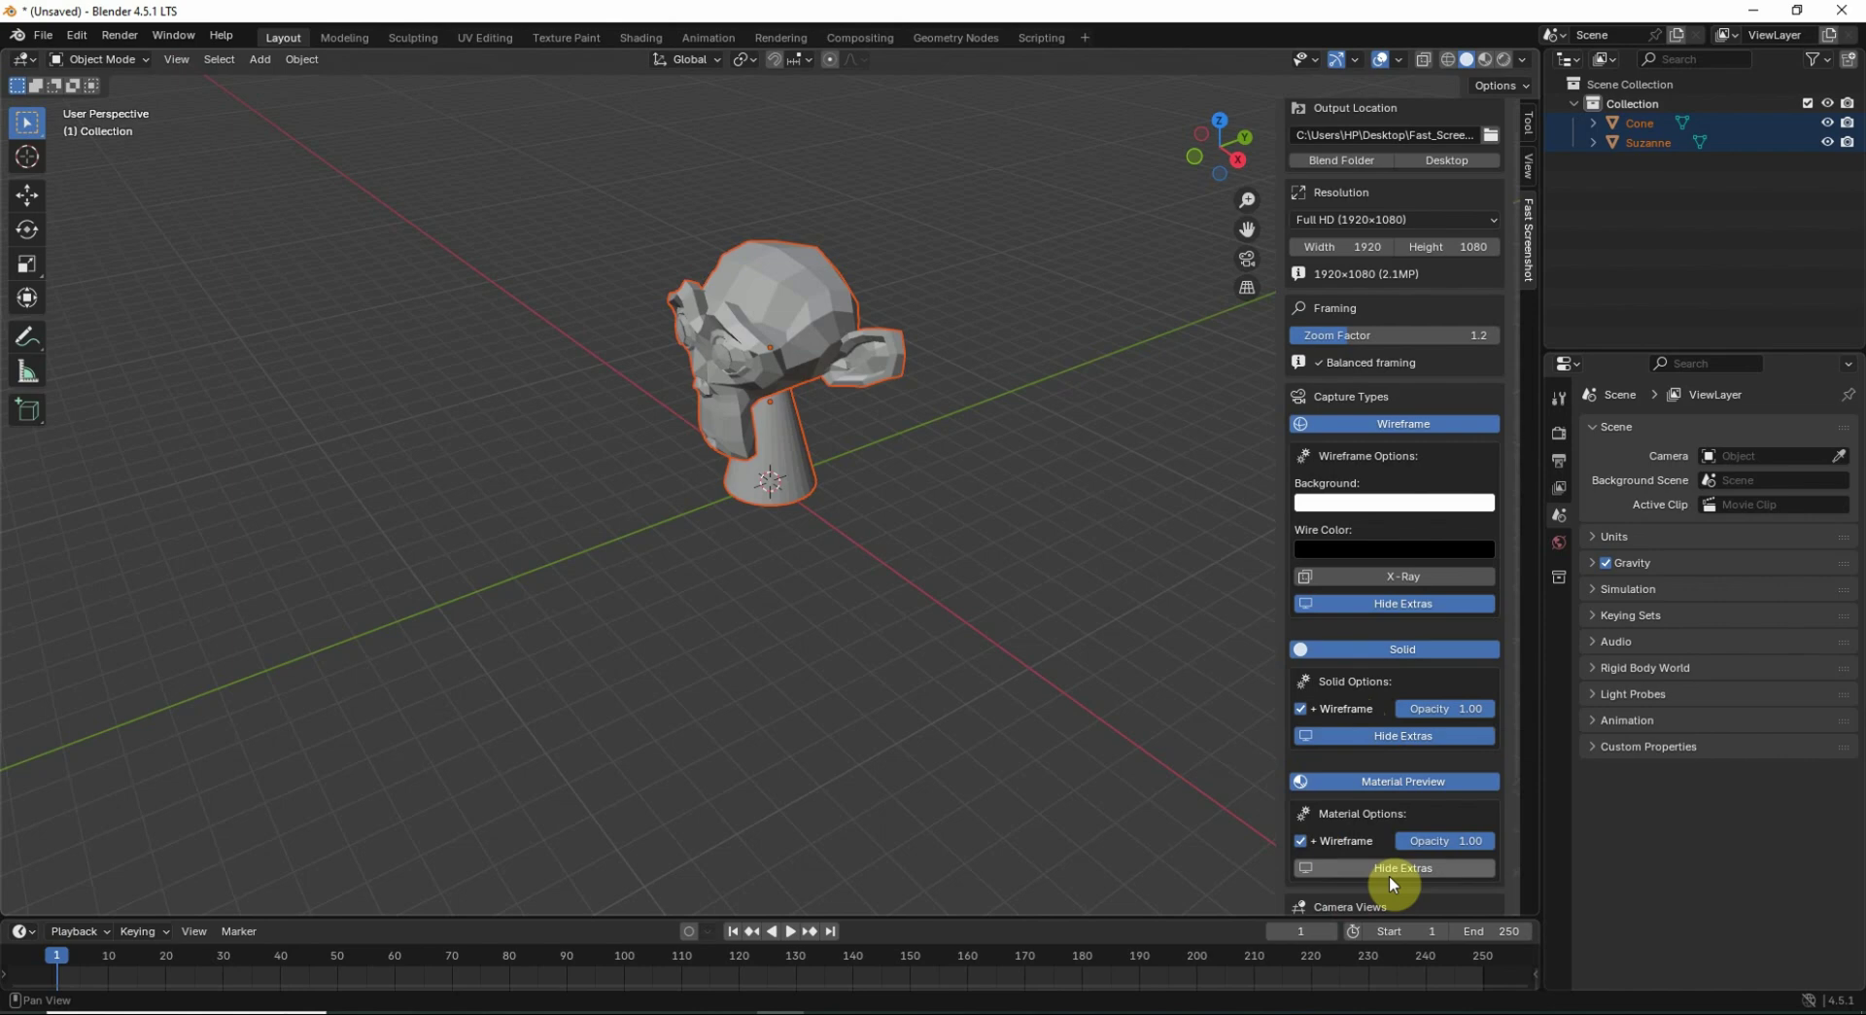
Turn off the Back and Right camera views, leaving 9 screenshots
{"action": "scroll", "coordinate": [1401, 869], "scroll_direction": "down", "scroll_amount": 4}
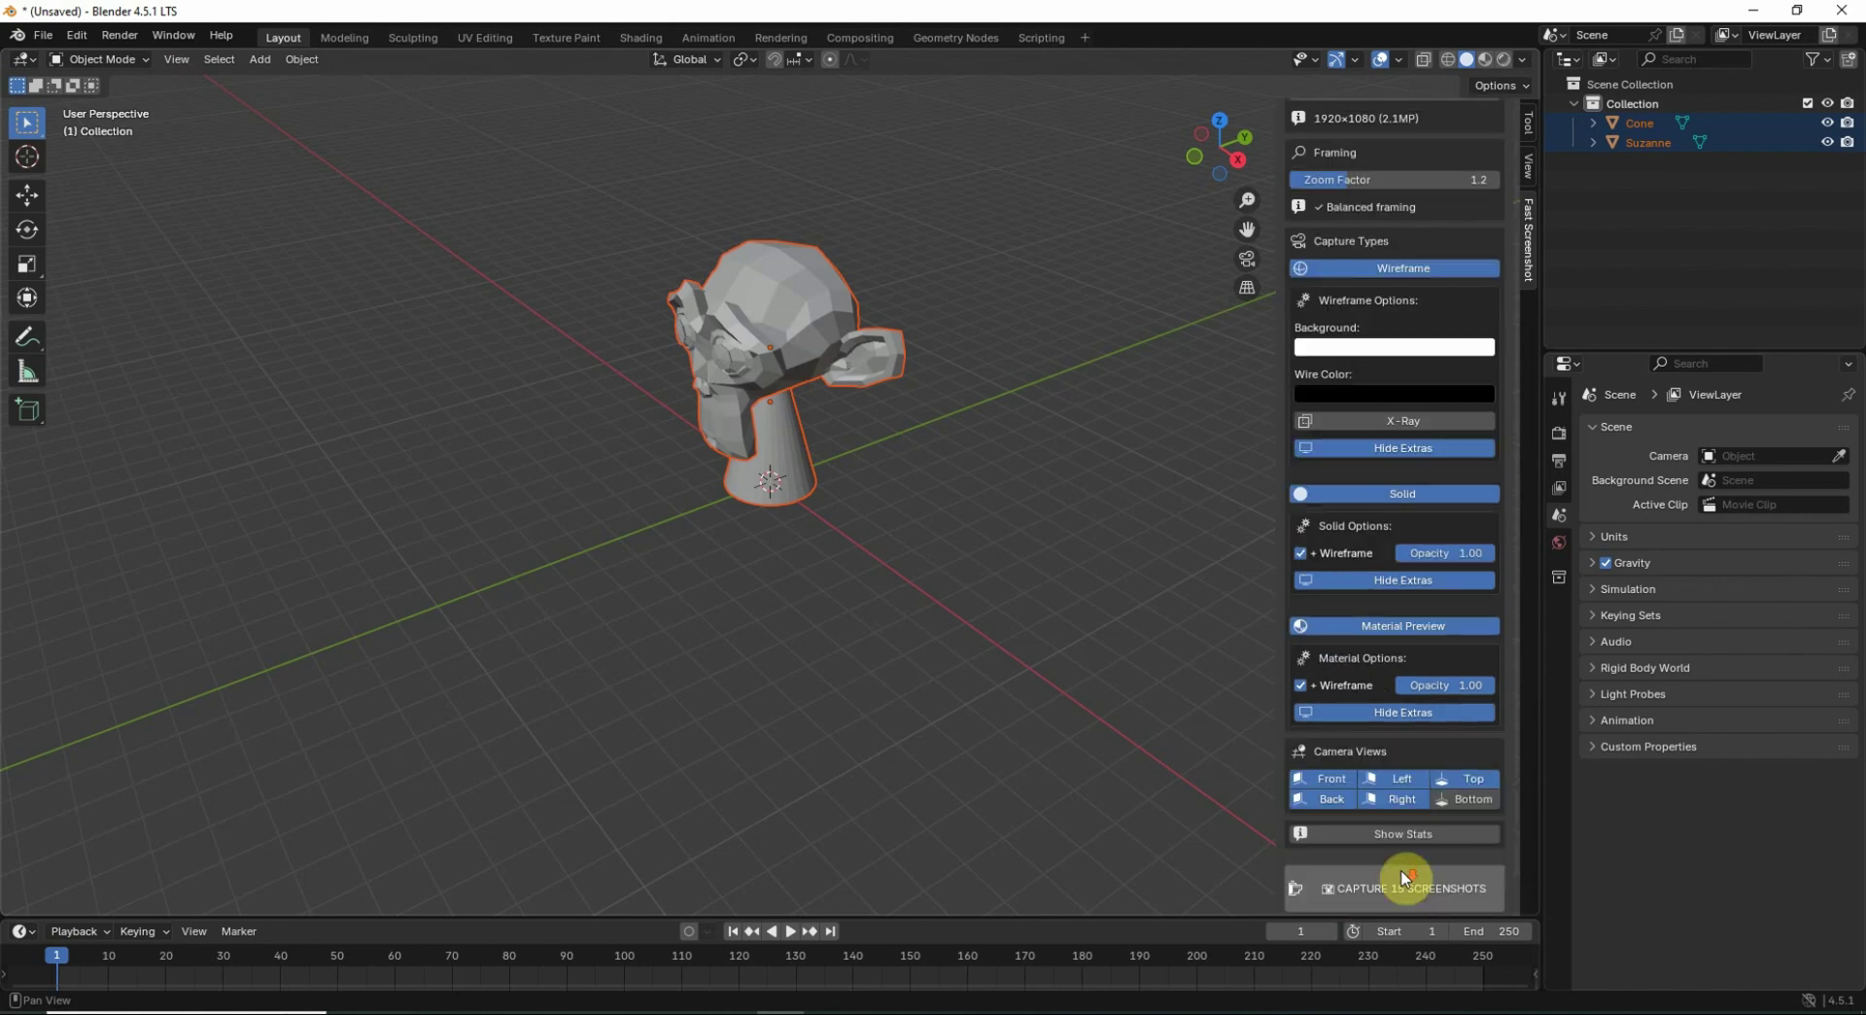
{"action": "left_click", "coordinate": [1308, 799]}
{"action": "left_click", "coordinate": [1390, 799]}
{"action": "scroll", "coordinate": [1379, 842], "scroll_direction": "down", "scroll_amount": 1}
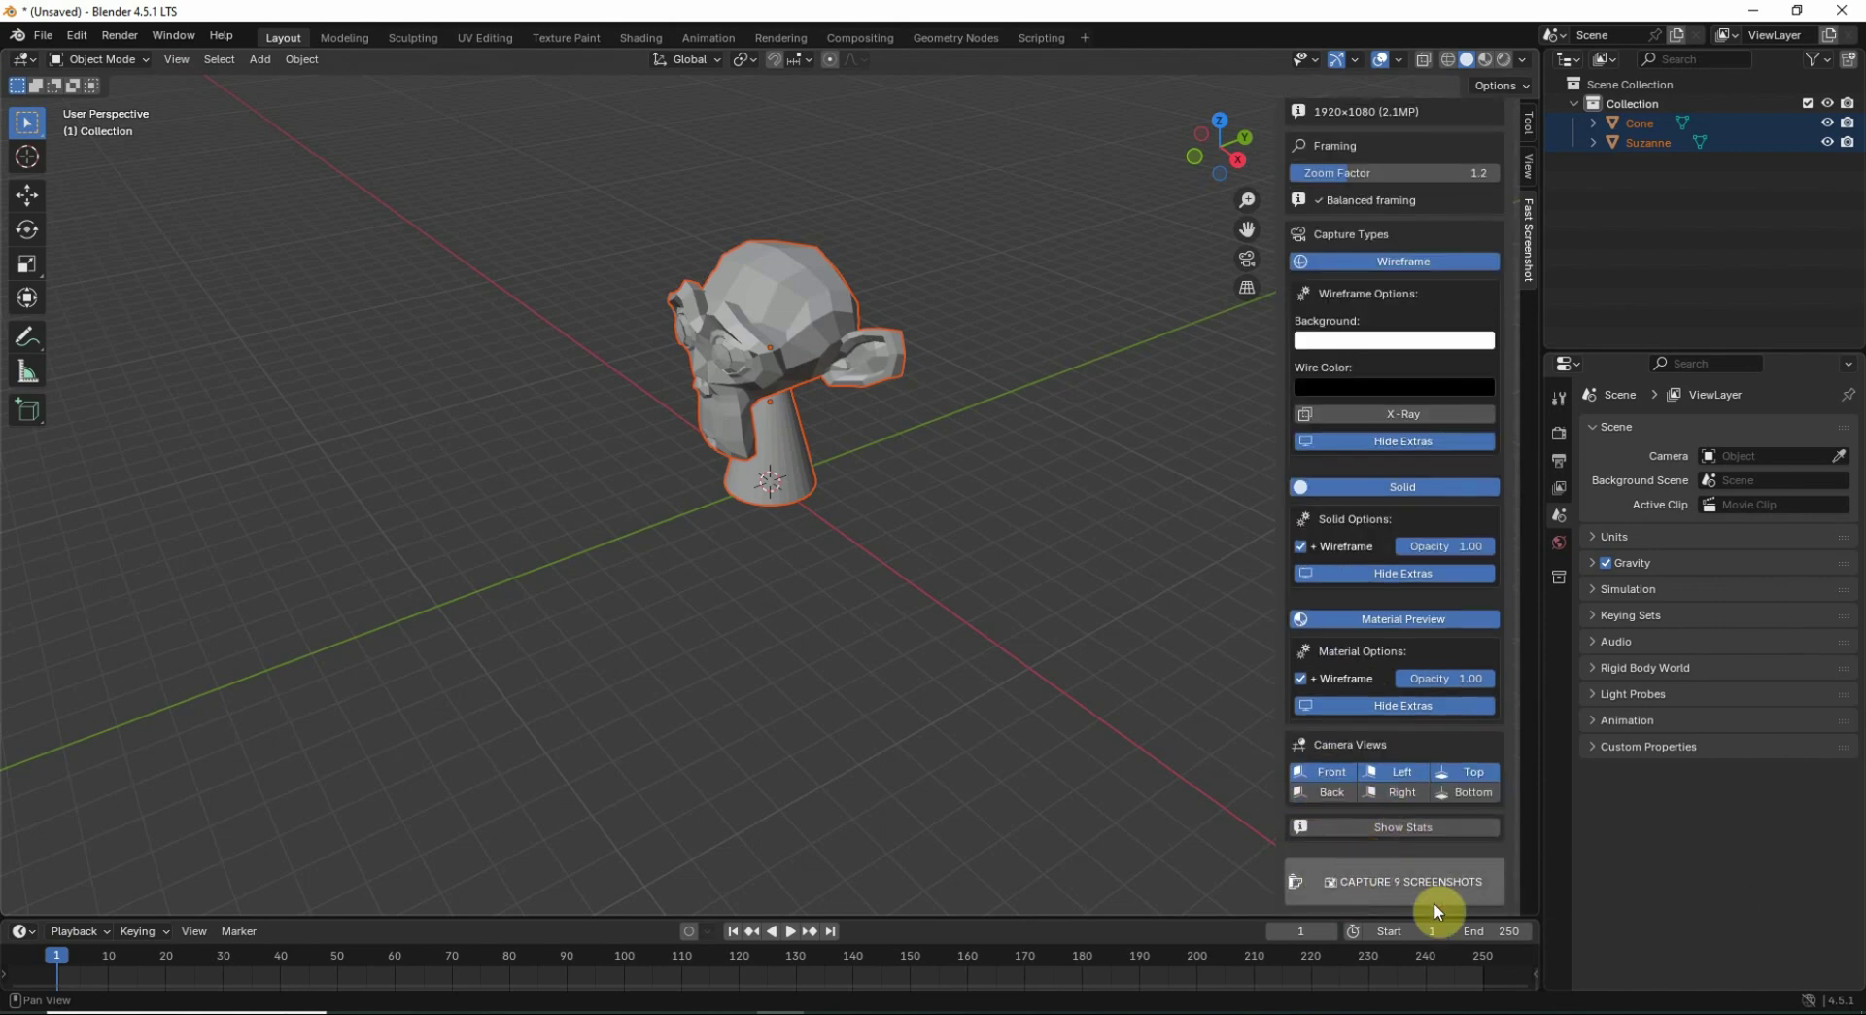
Capture the 9 screenshots, check the left wireframe image, then bring up Addon Issue.txt
{"action": "left_click", "coordinate": [1374, 882]}
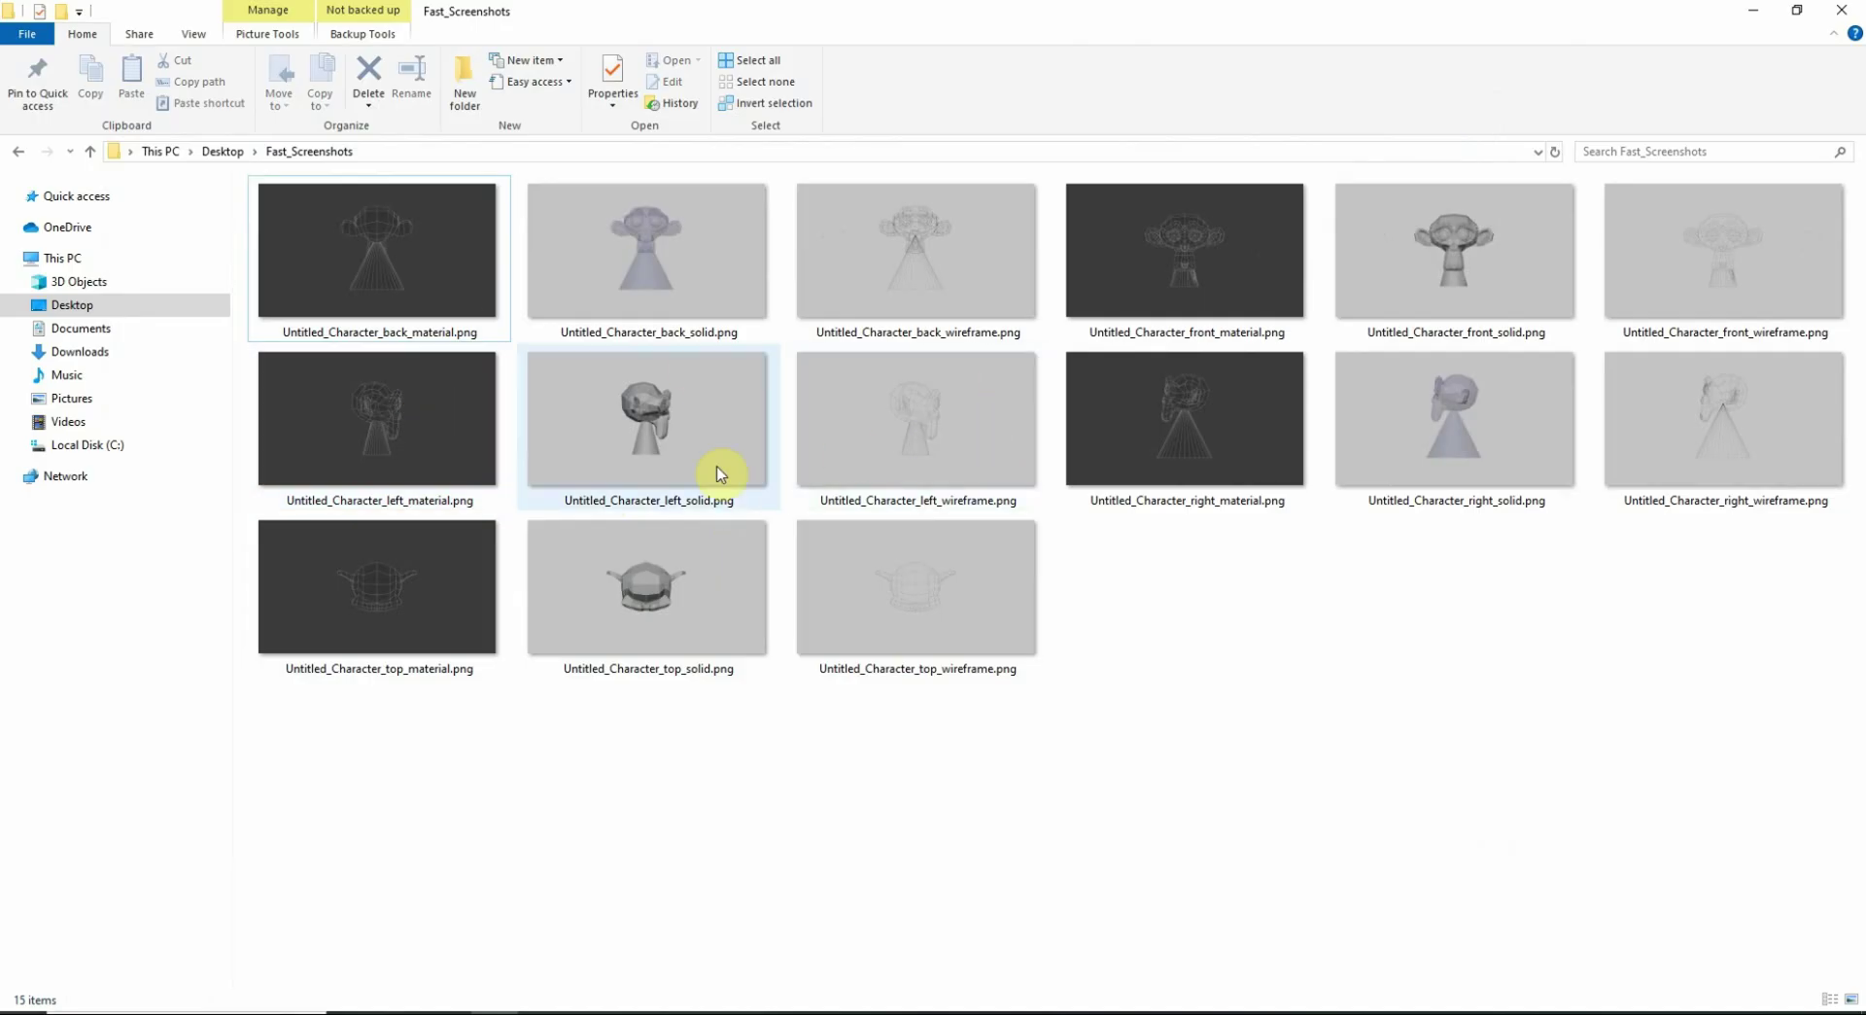
{"action": "left_click", "coordinate": [929, 416]}
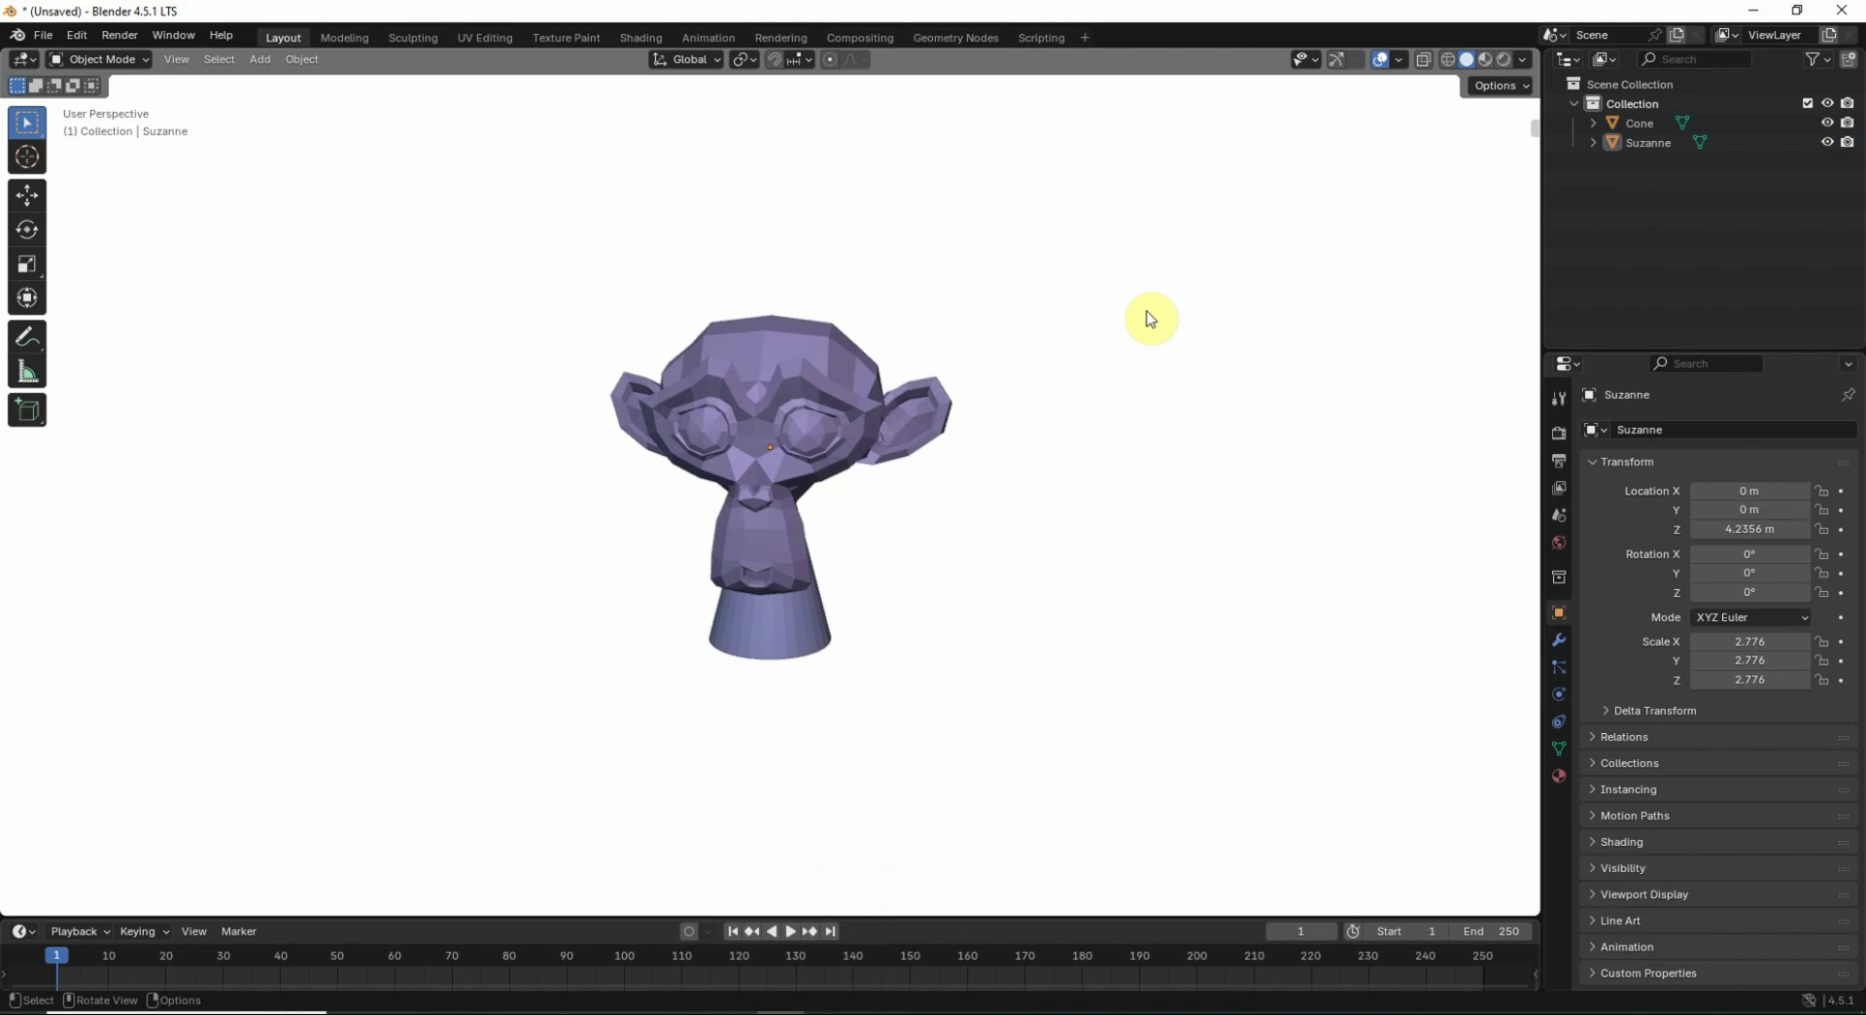
{"action": "mouse_move", "coordinate": [670, 1012]}
{"action": "left_click", "coordinate": [681, 957]}
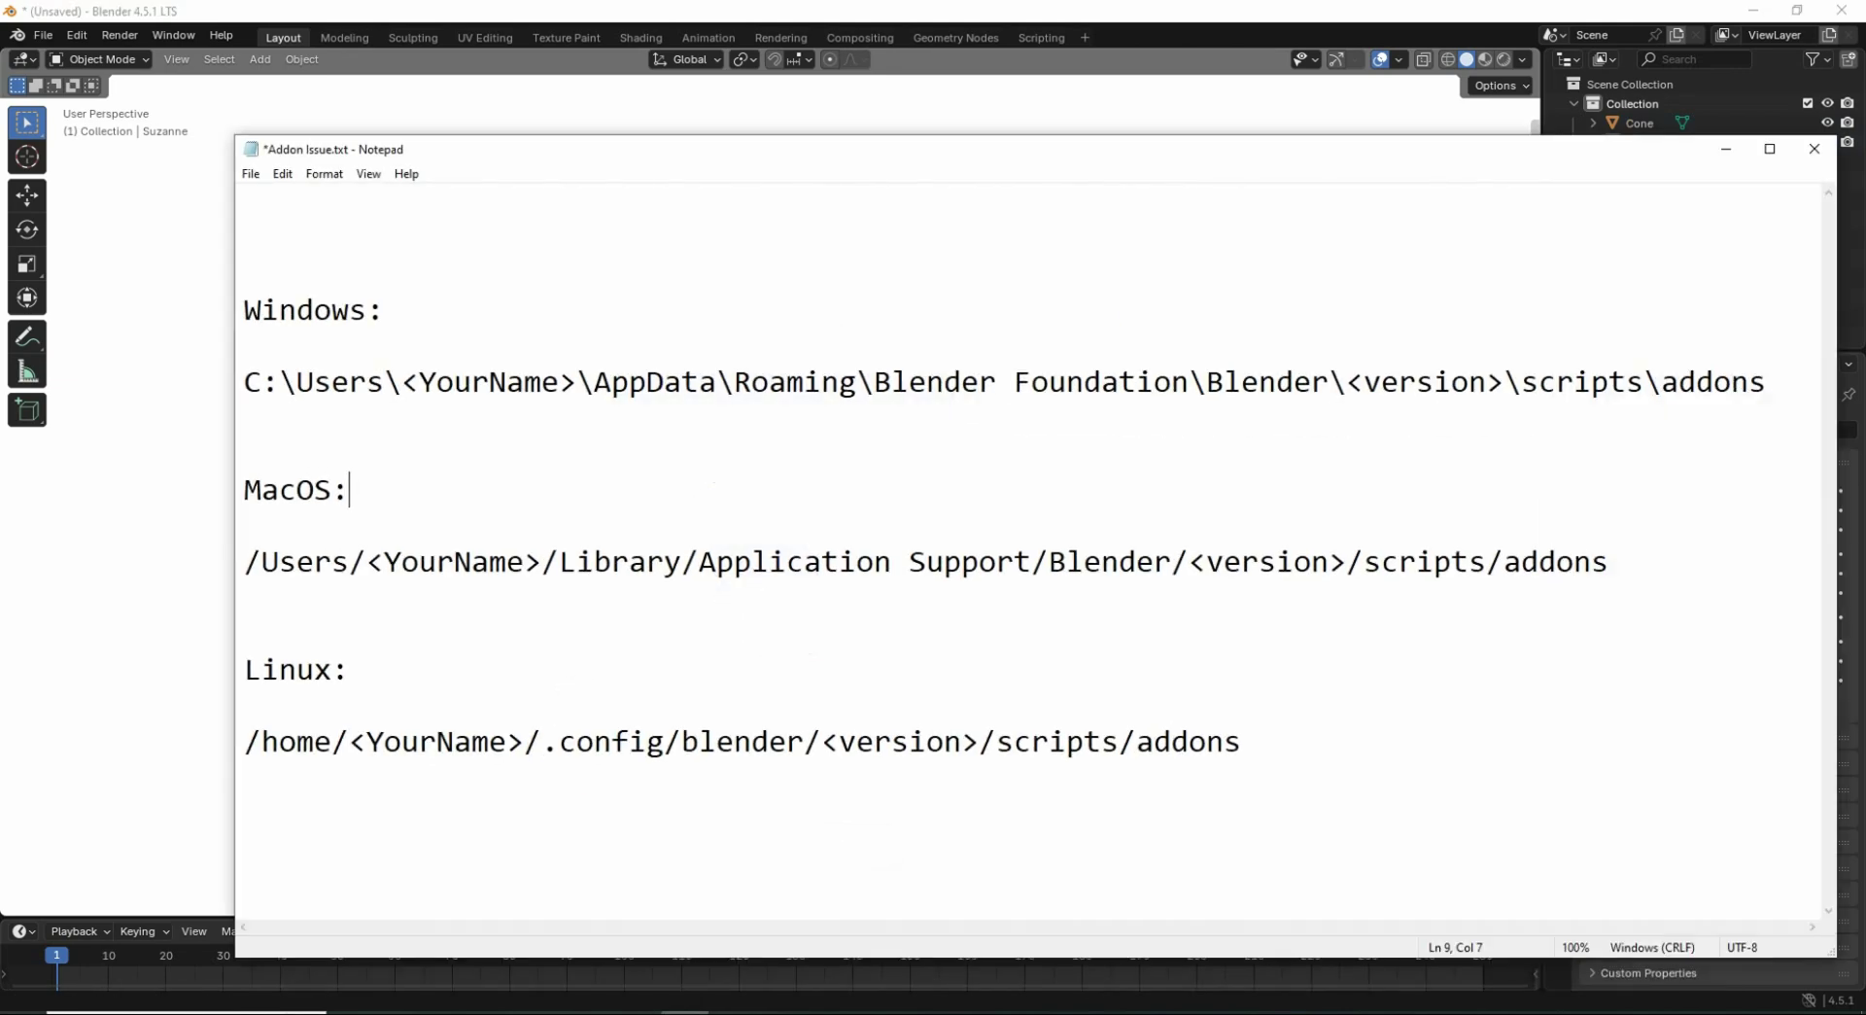
Select the Windows addons folder path in the notes, then switch to File Explorer
{"action": "triple_click", "coordinate": [290, 386]}
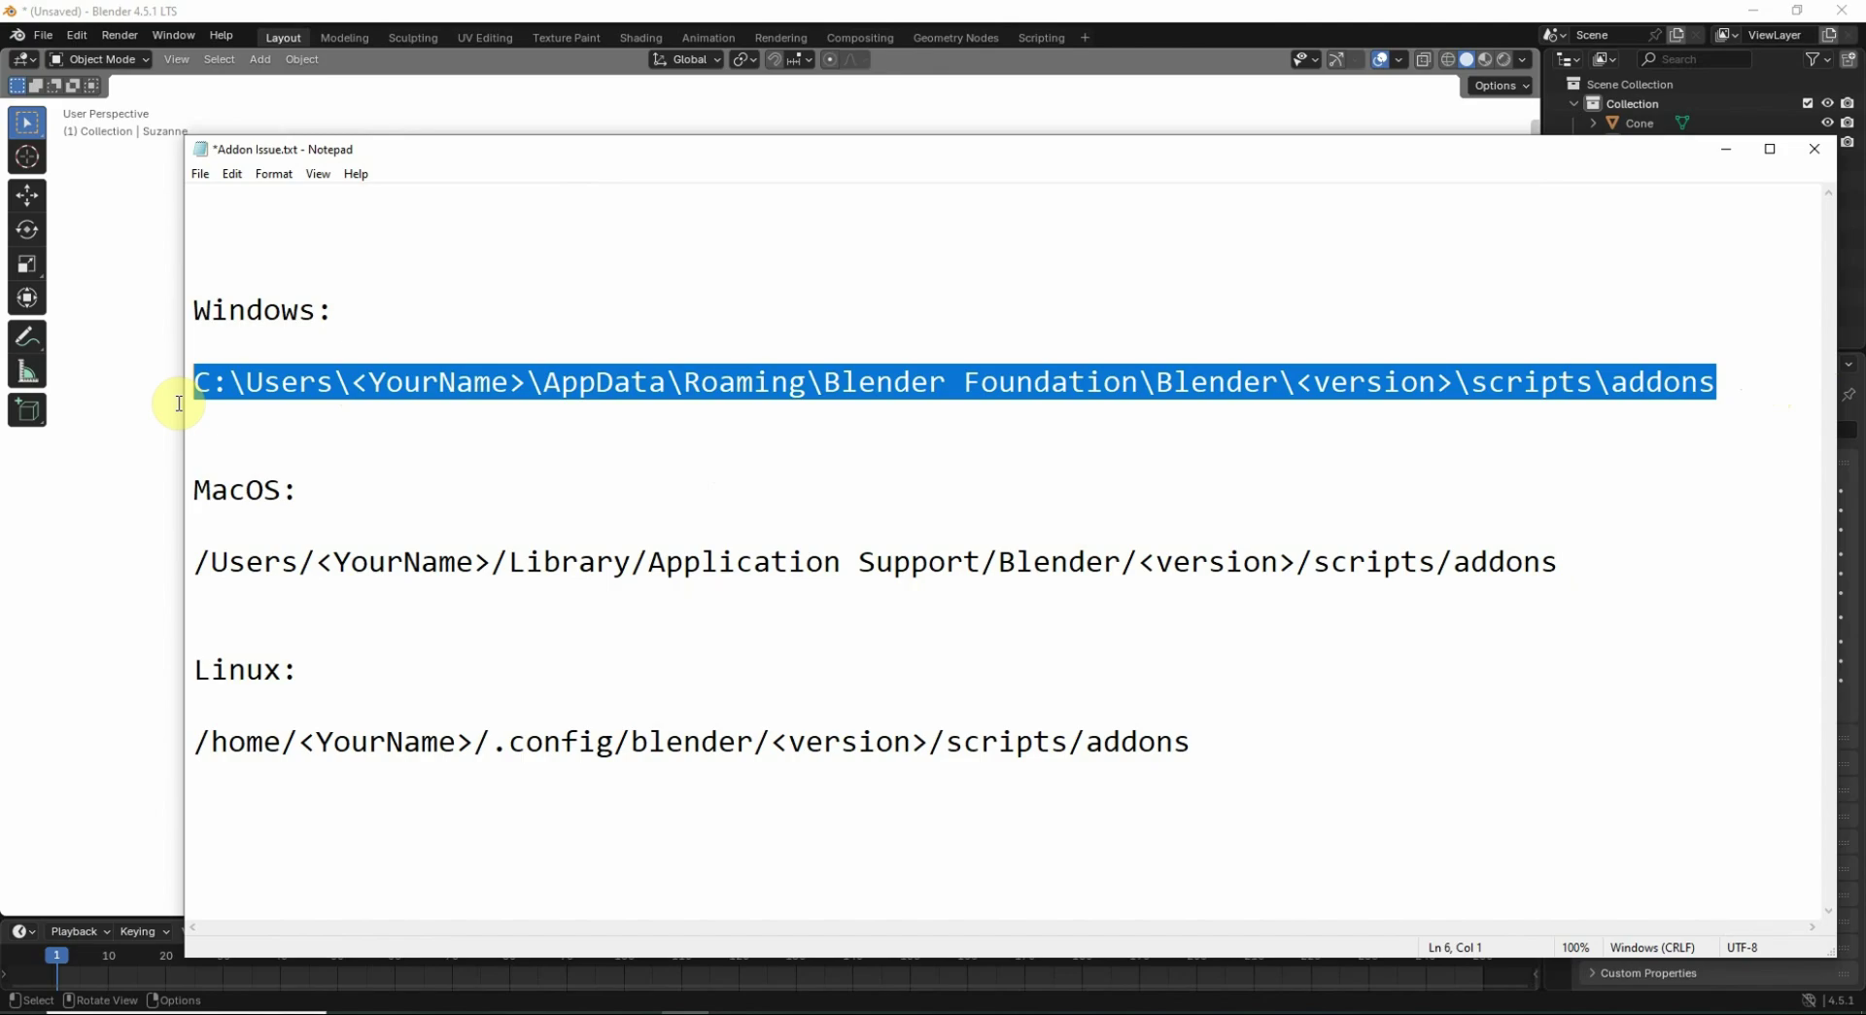
{"action": "left_click", "coordinate": [412, 456]}
{"action": "mouse_move", "coordinate": [495, 1010]}
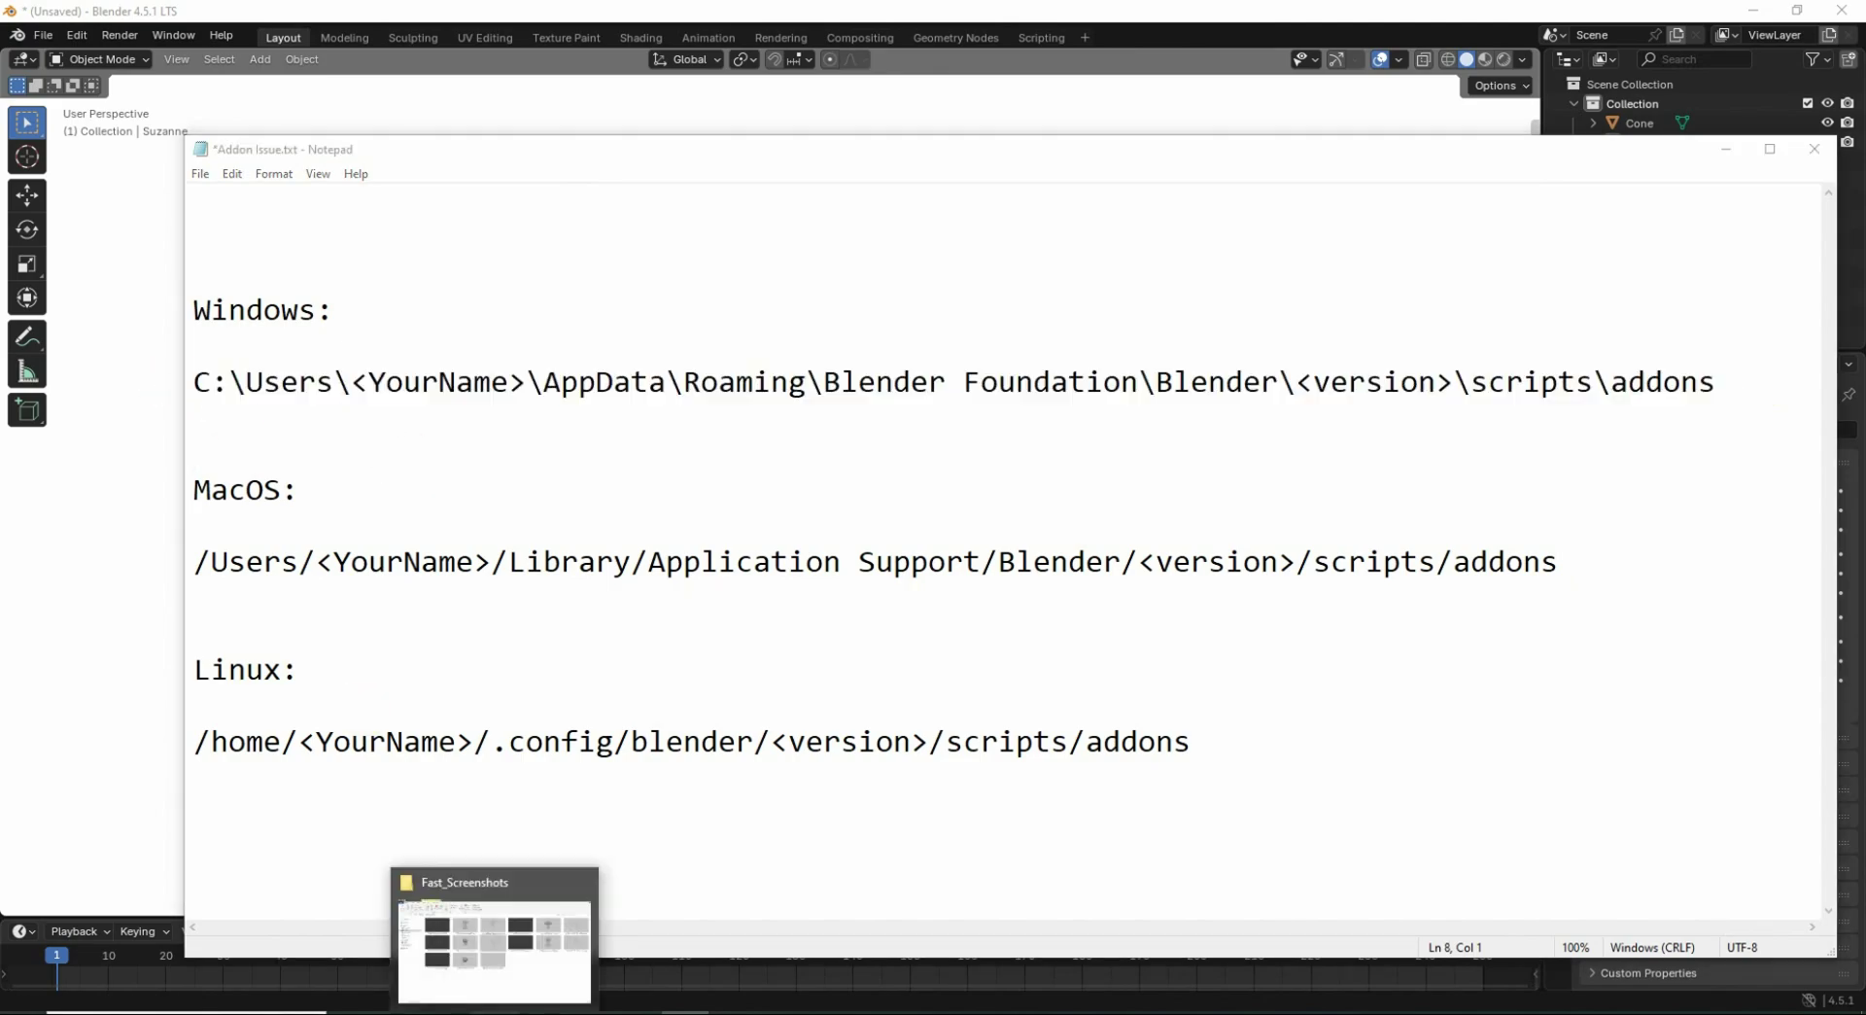
{"action": "left_click", "coordinate": [496, 932]}
Navigate to the C:\Users\HP folder from Local Disk (C:)
{"action": "left_click", "coordinate": [18, 151]}
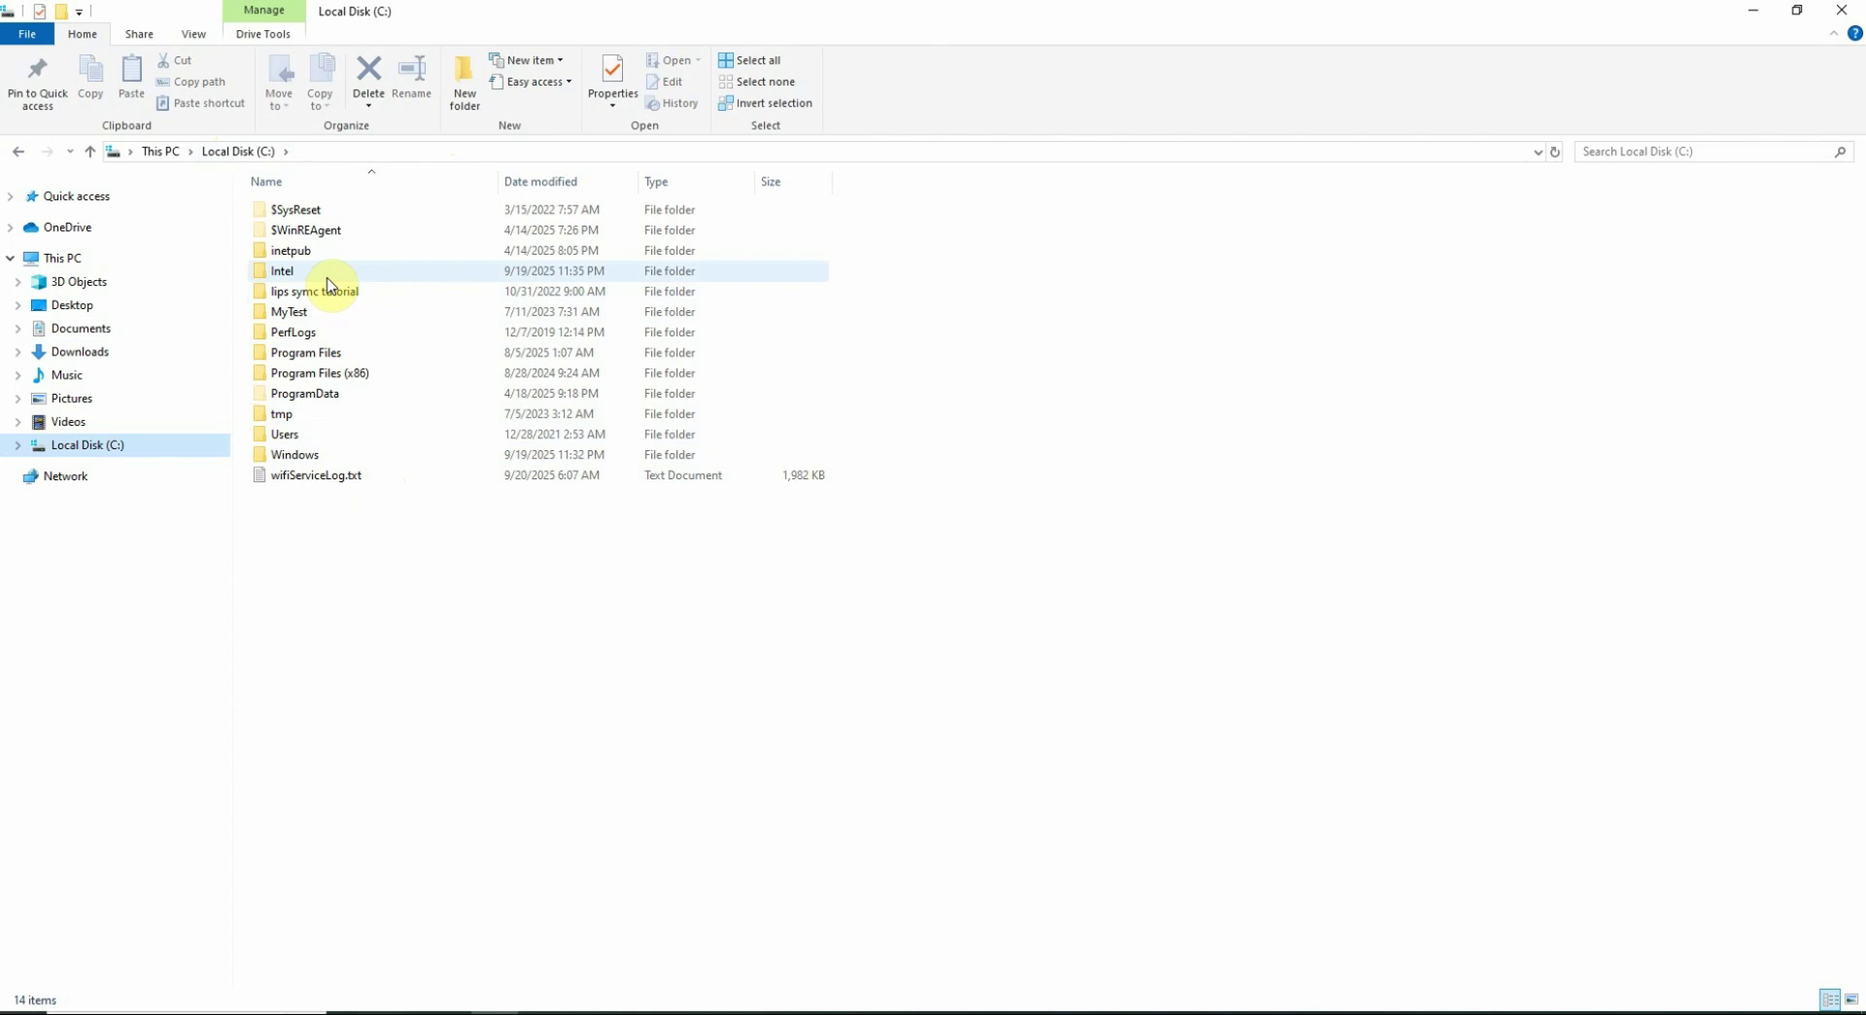
{"action": "double_click", "coordinate": [313, 429]}
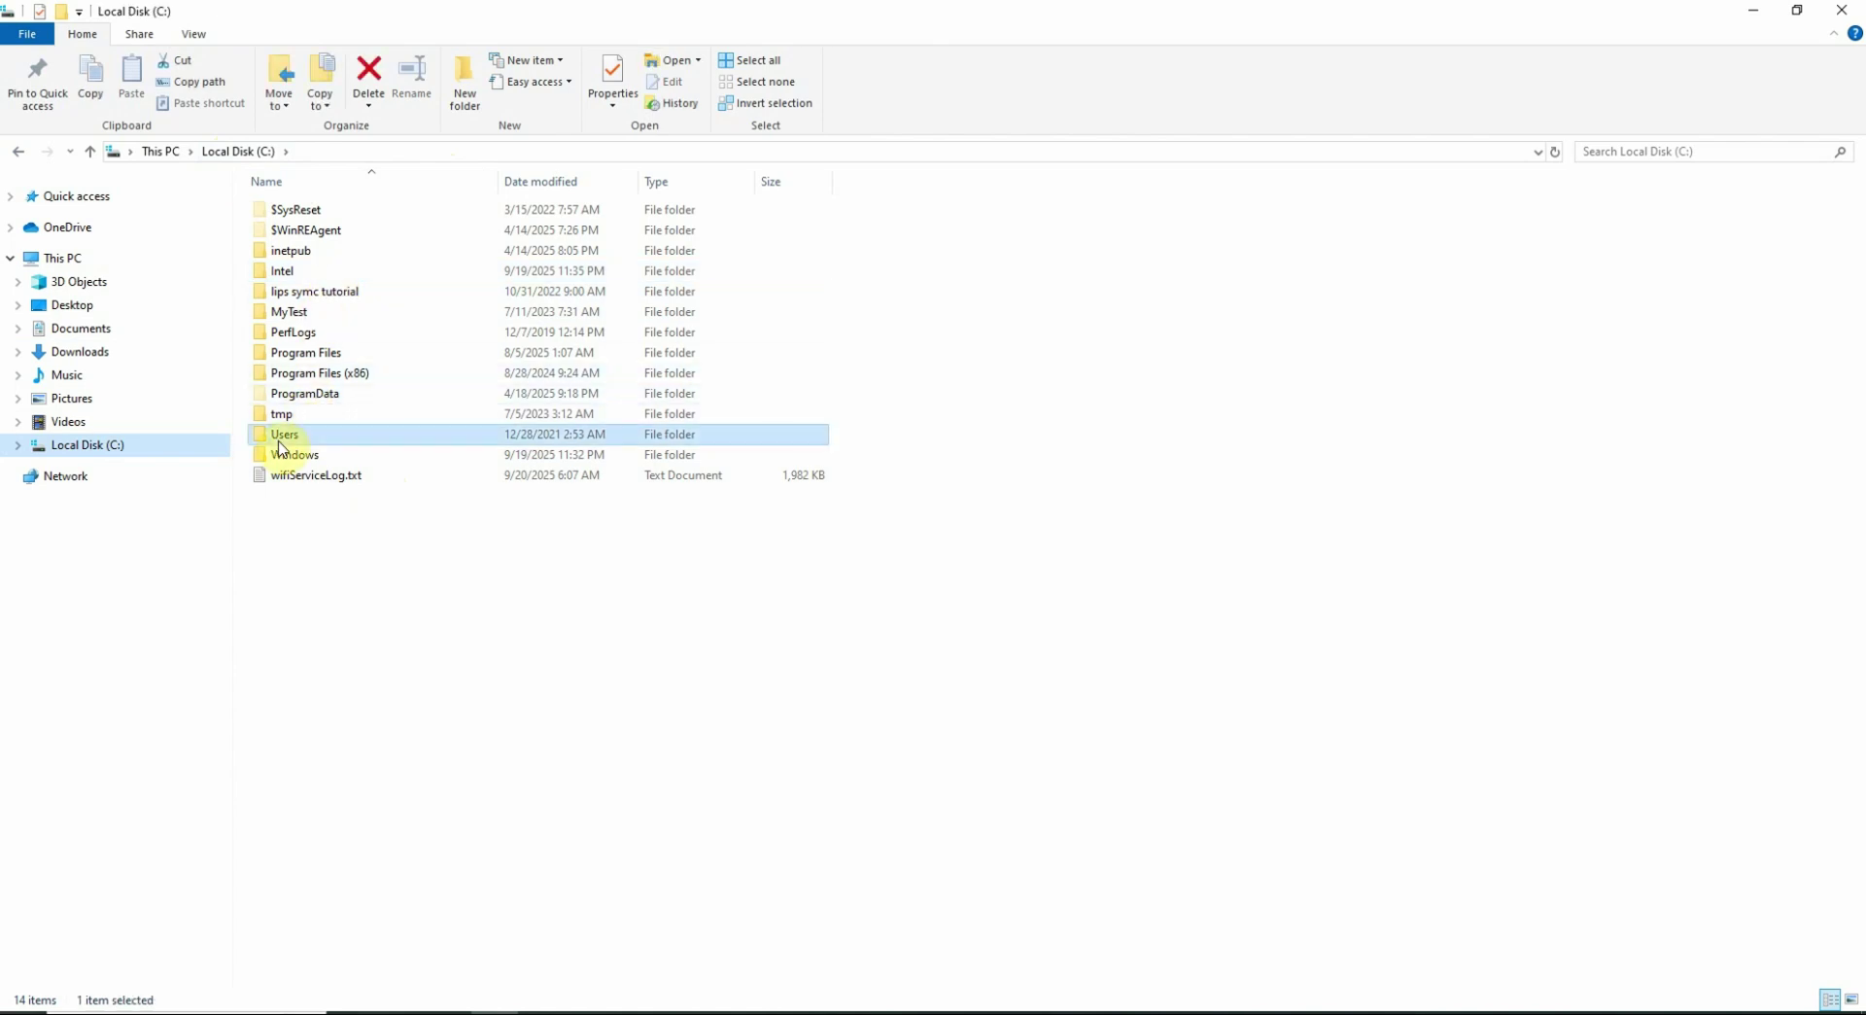
{"action": "double_click", "coordinate": [285, 233]}
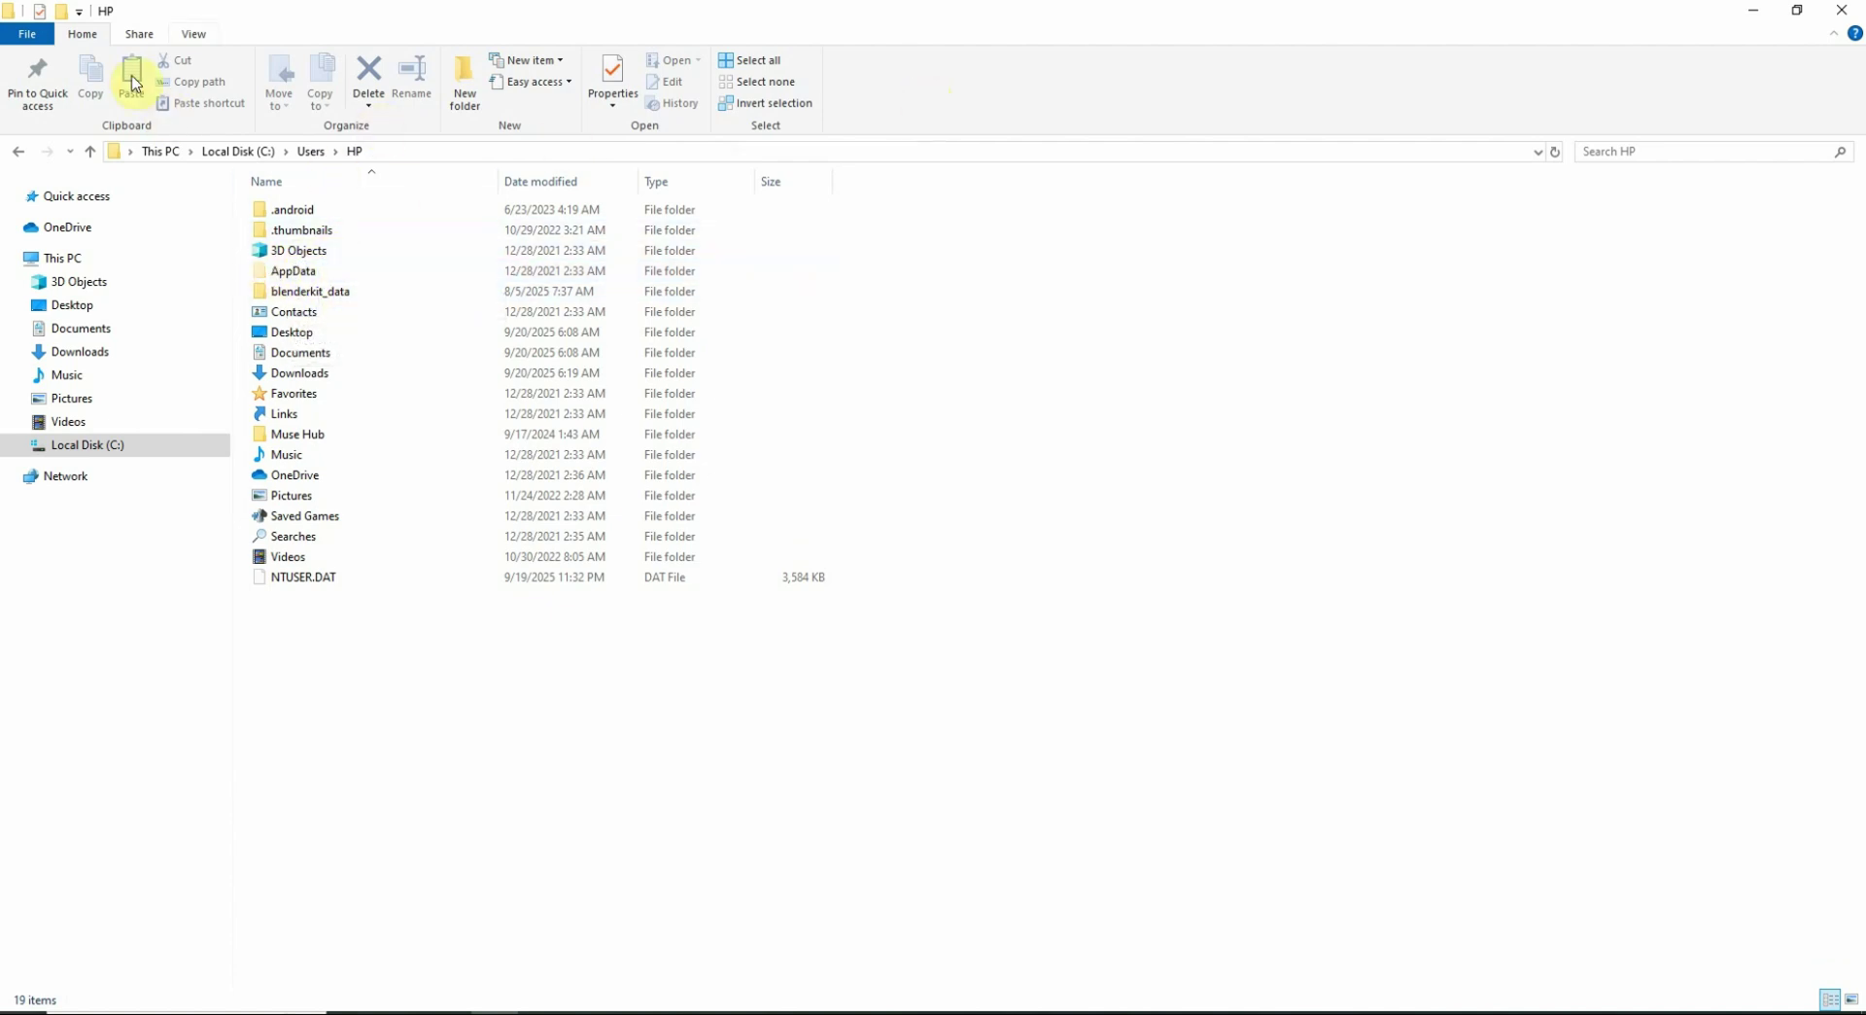
Turn on Show hidden files, folders and drives in Folder Options so AppData appears
{"action": "left_click", "coordinate": [199, 32]}
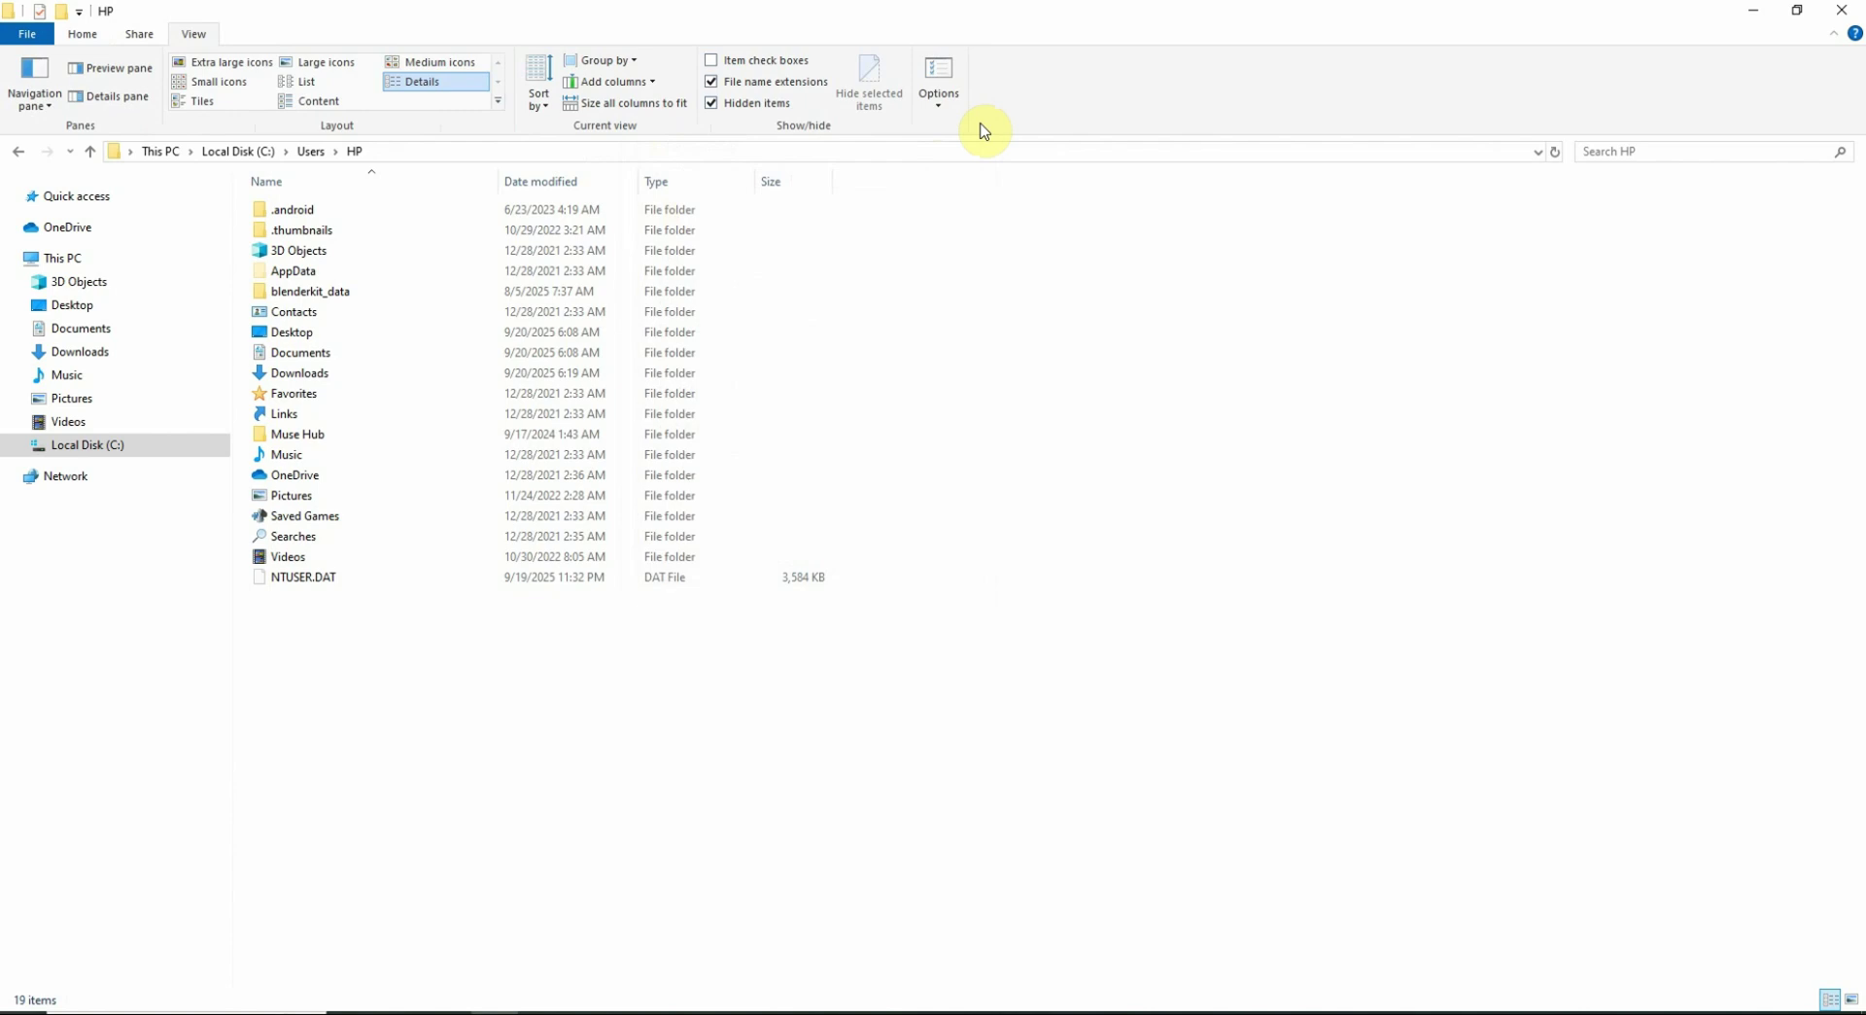
{"action": "left_click", "coordinate": [938, 107]}
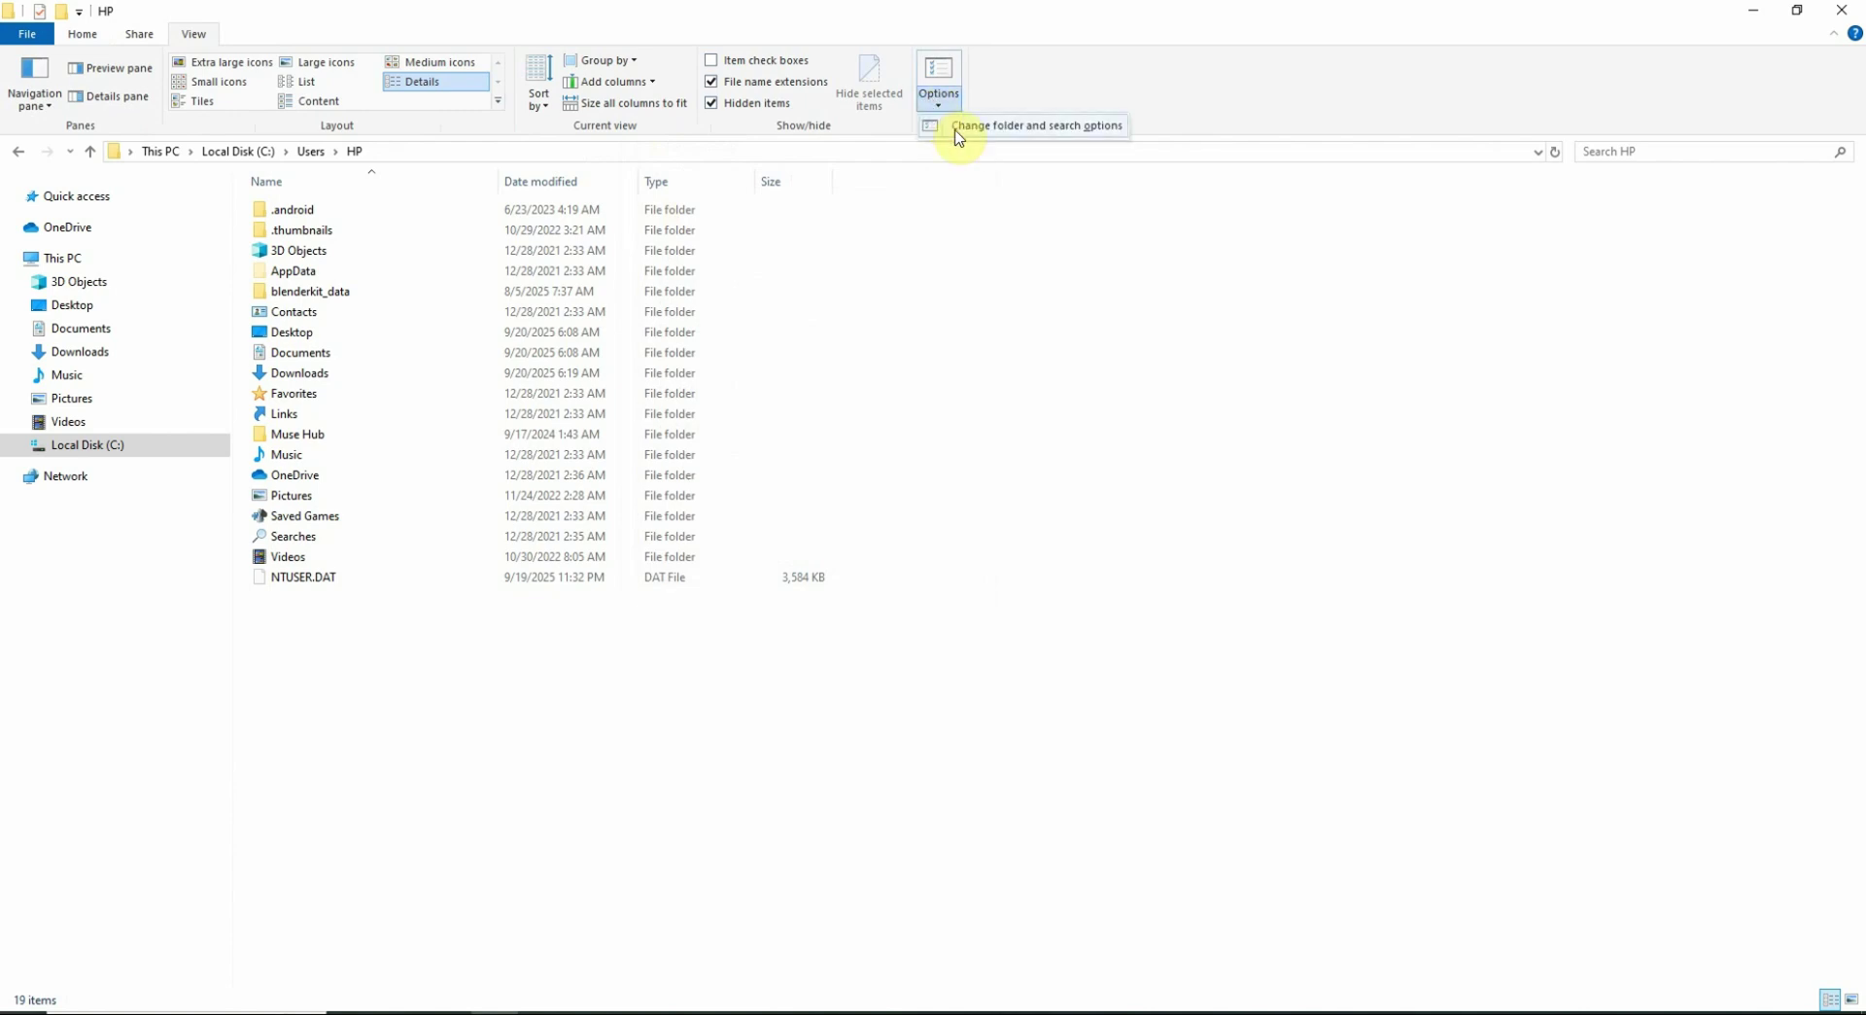
{"action": "left_click", "coordinate": [958, 132]}
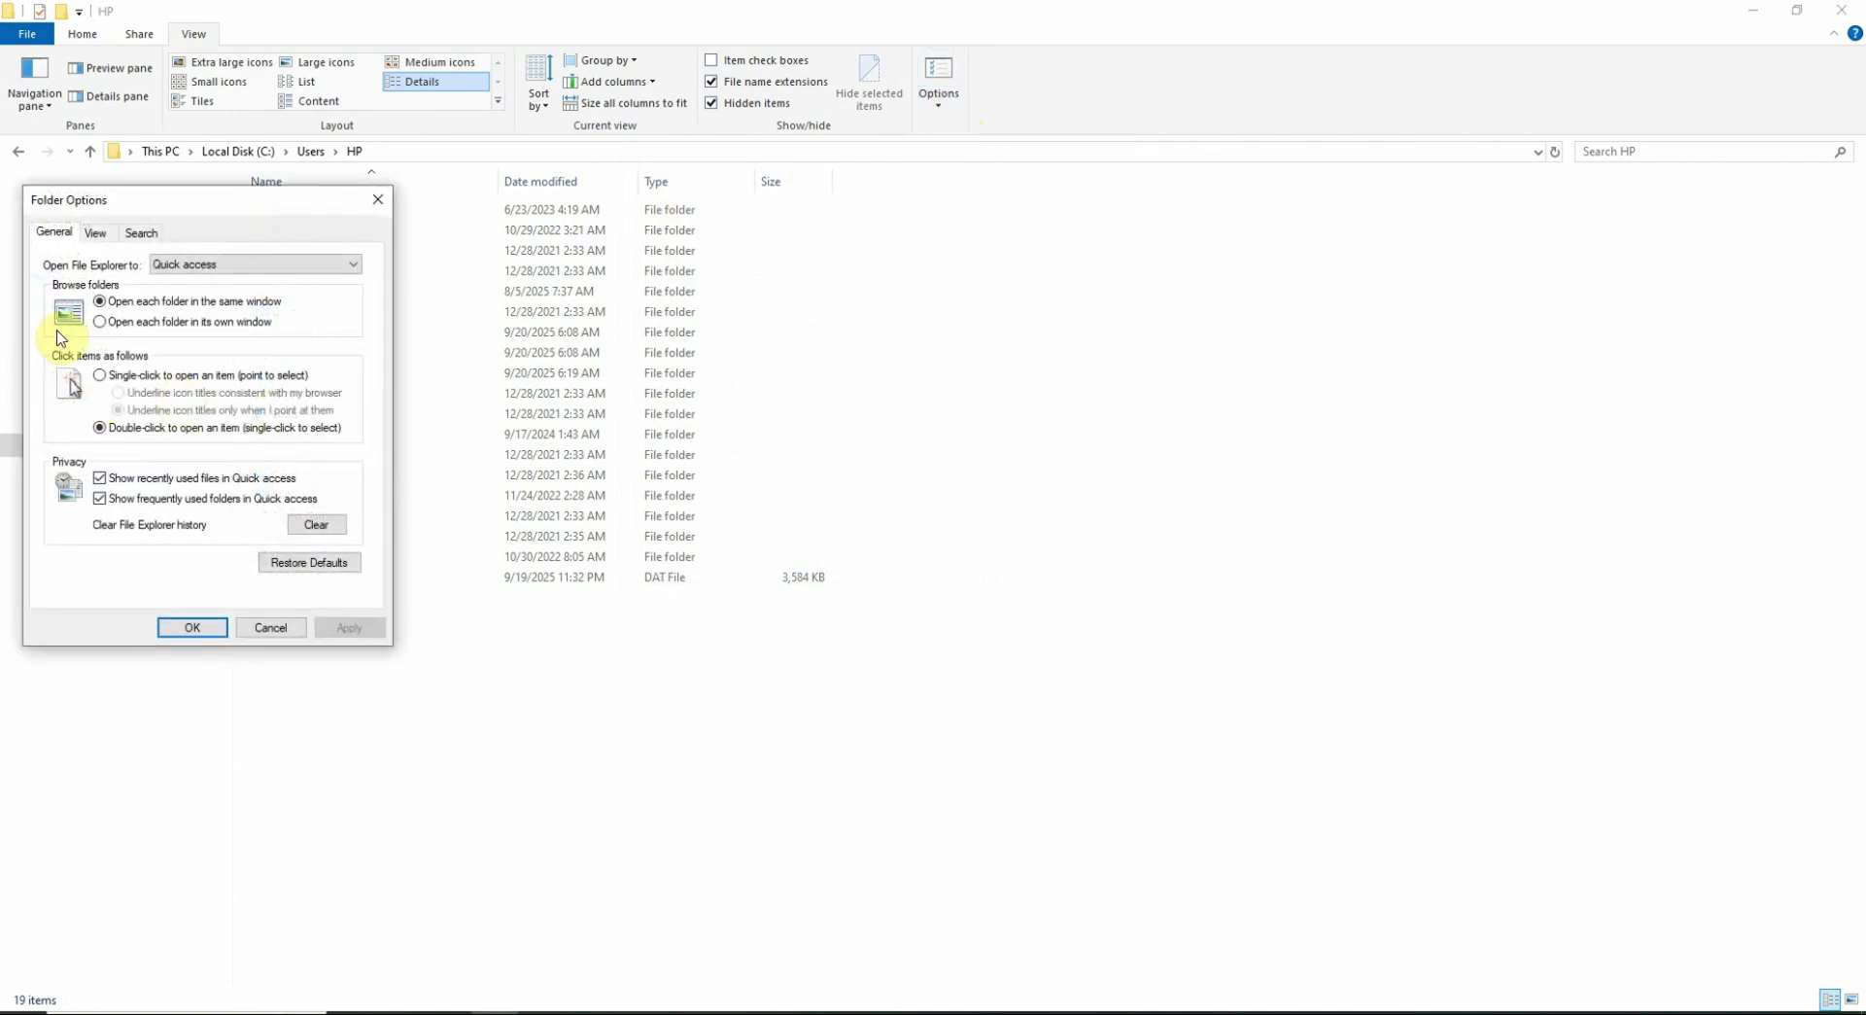
{"action": "left_click", "coordinate": [96, 233]}
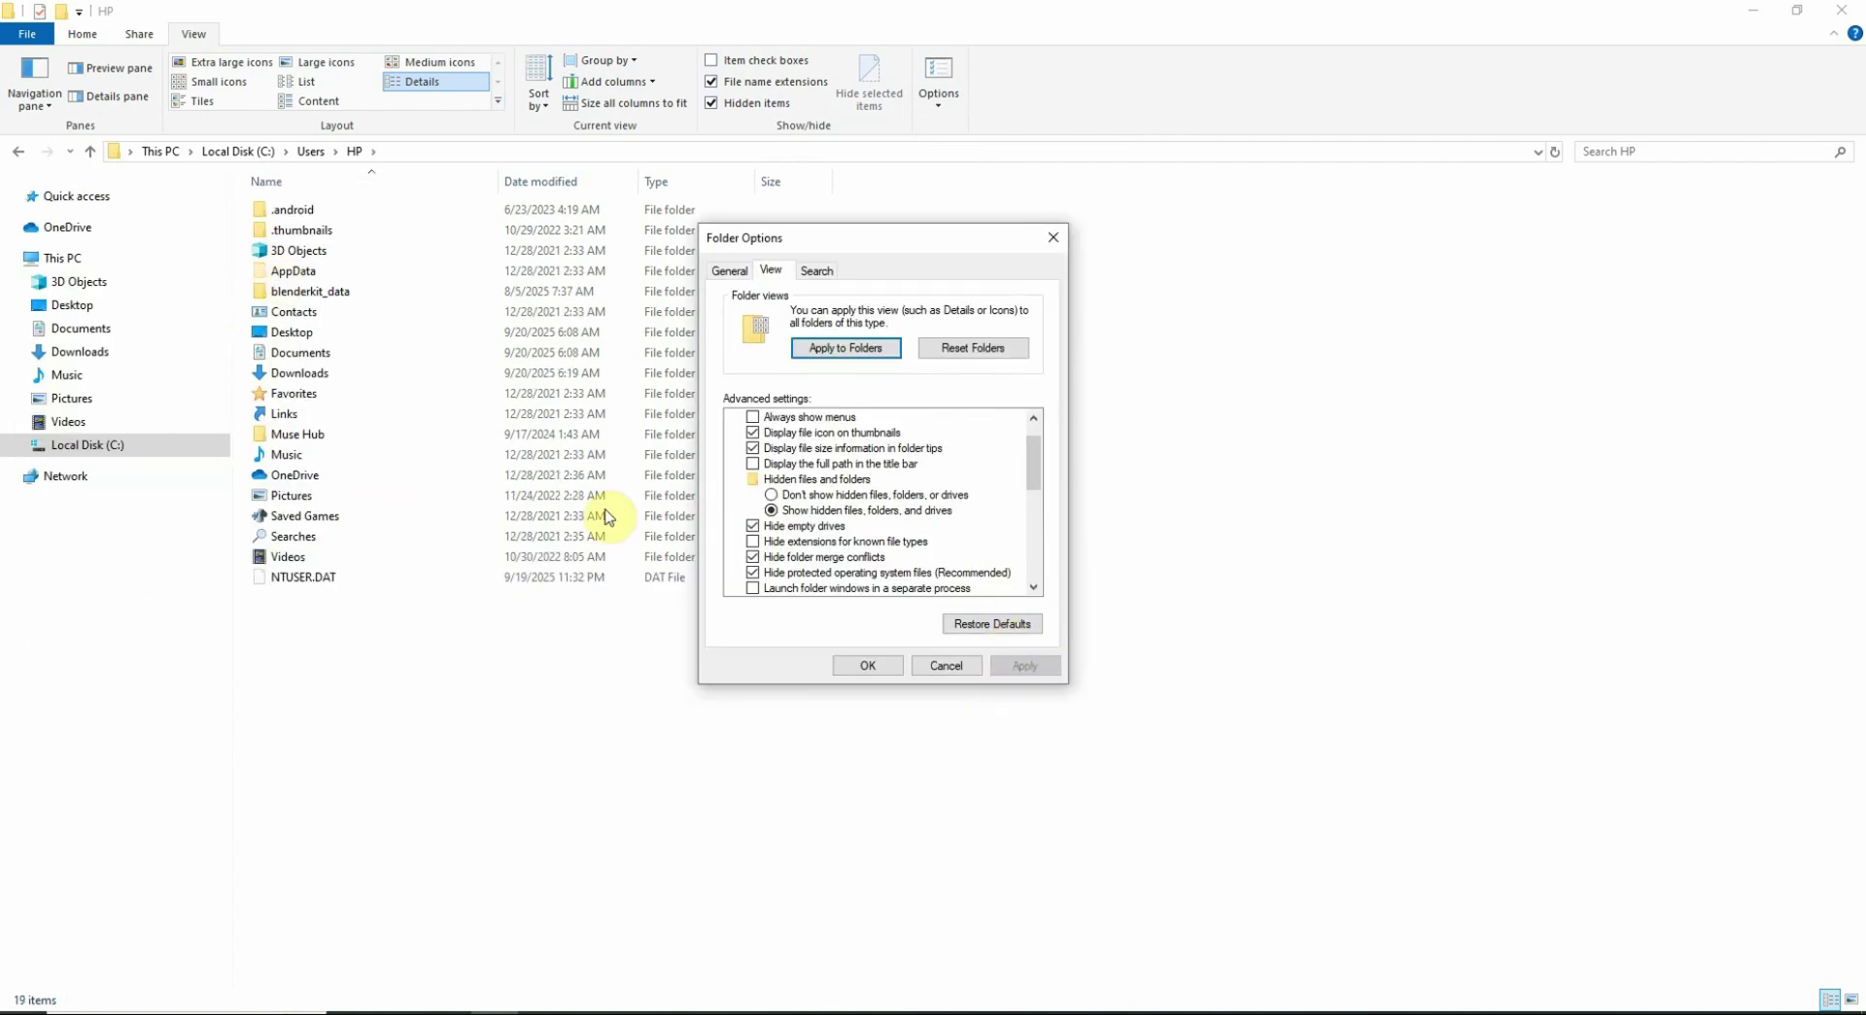
{"action": "left_click", "coordinate": [860, 665]}
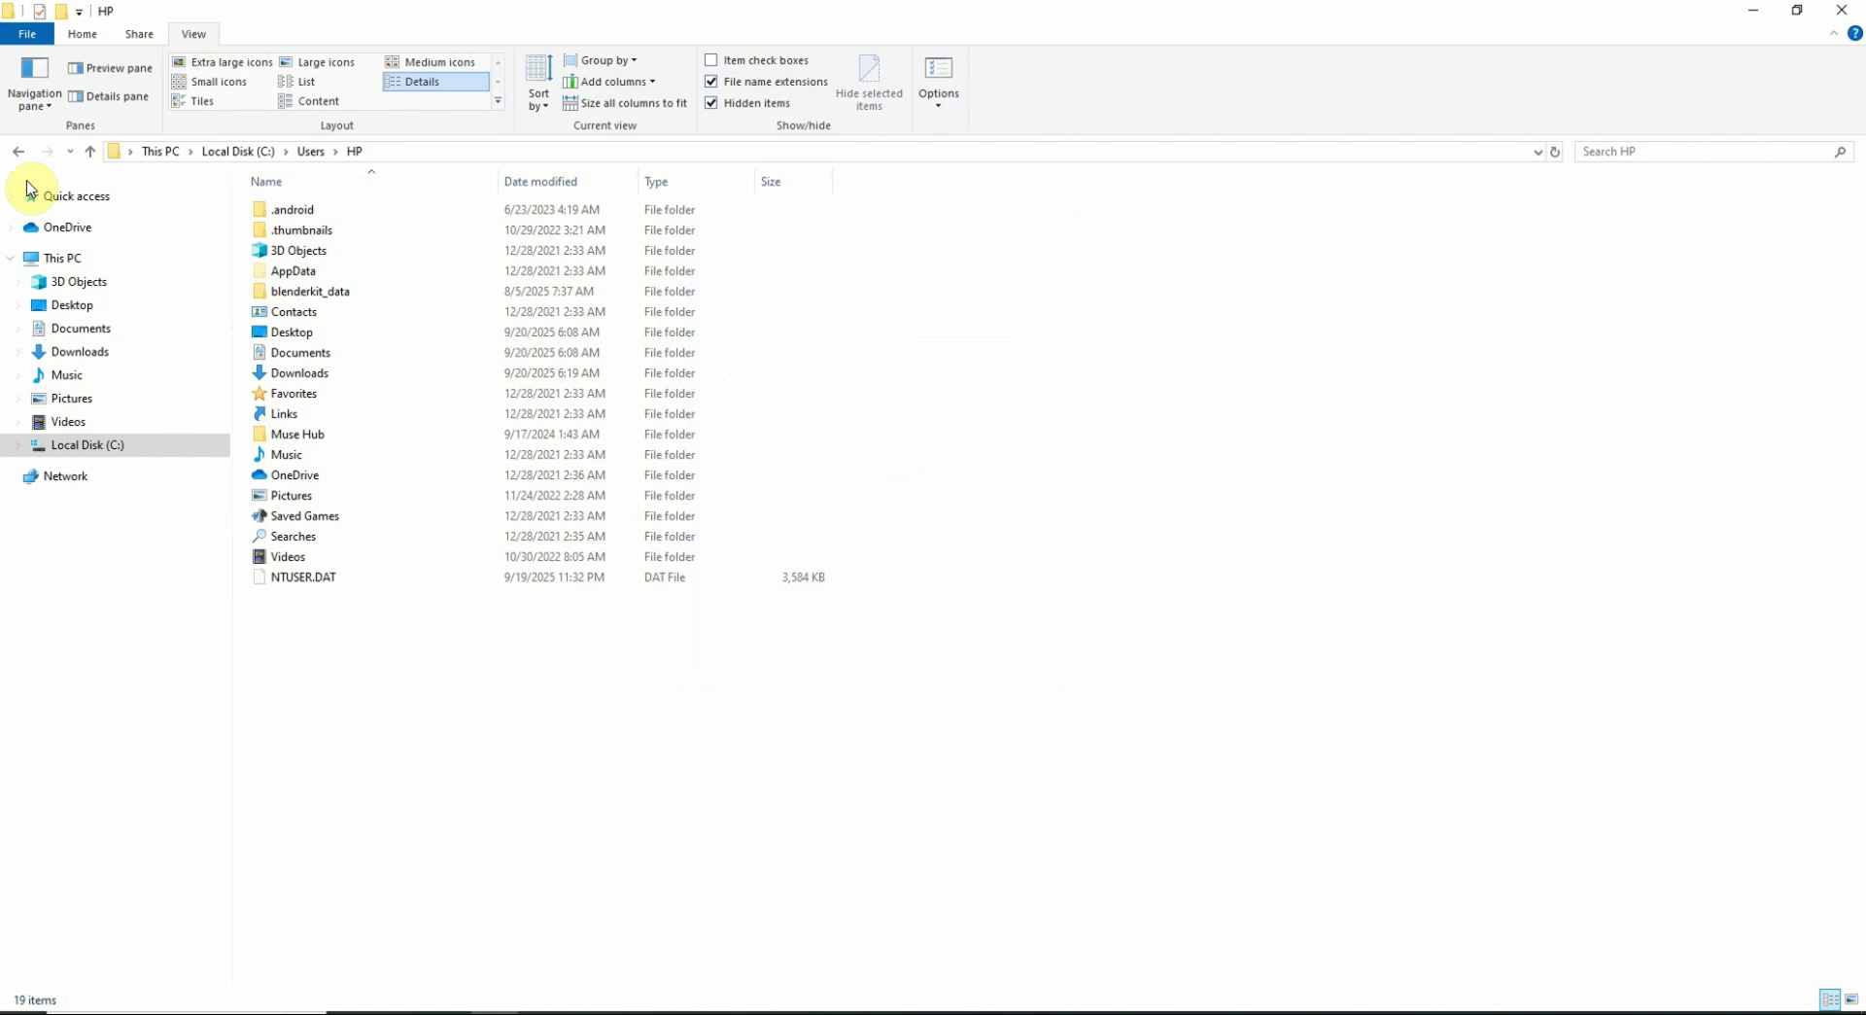
Open AppData\Roaming\Blender Foundation\Blender\4.4\scripts\addons, then Alt+Tab to the downloaded add-on's folder
{"action": "left_click", "coordinate": [282, 272]}
{"action": "double_click", "coordinate": [282, 272]}
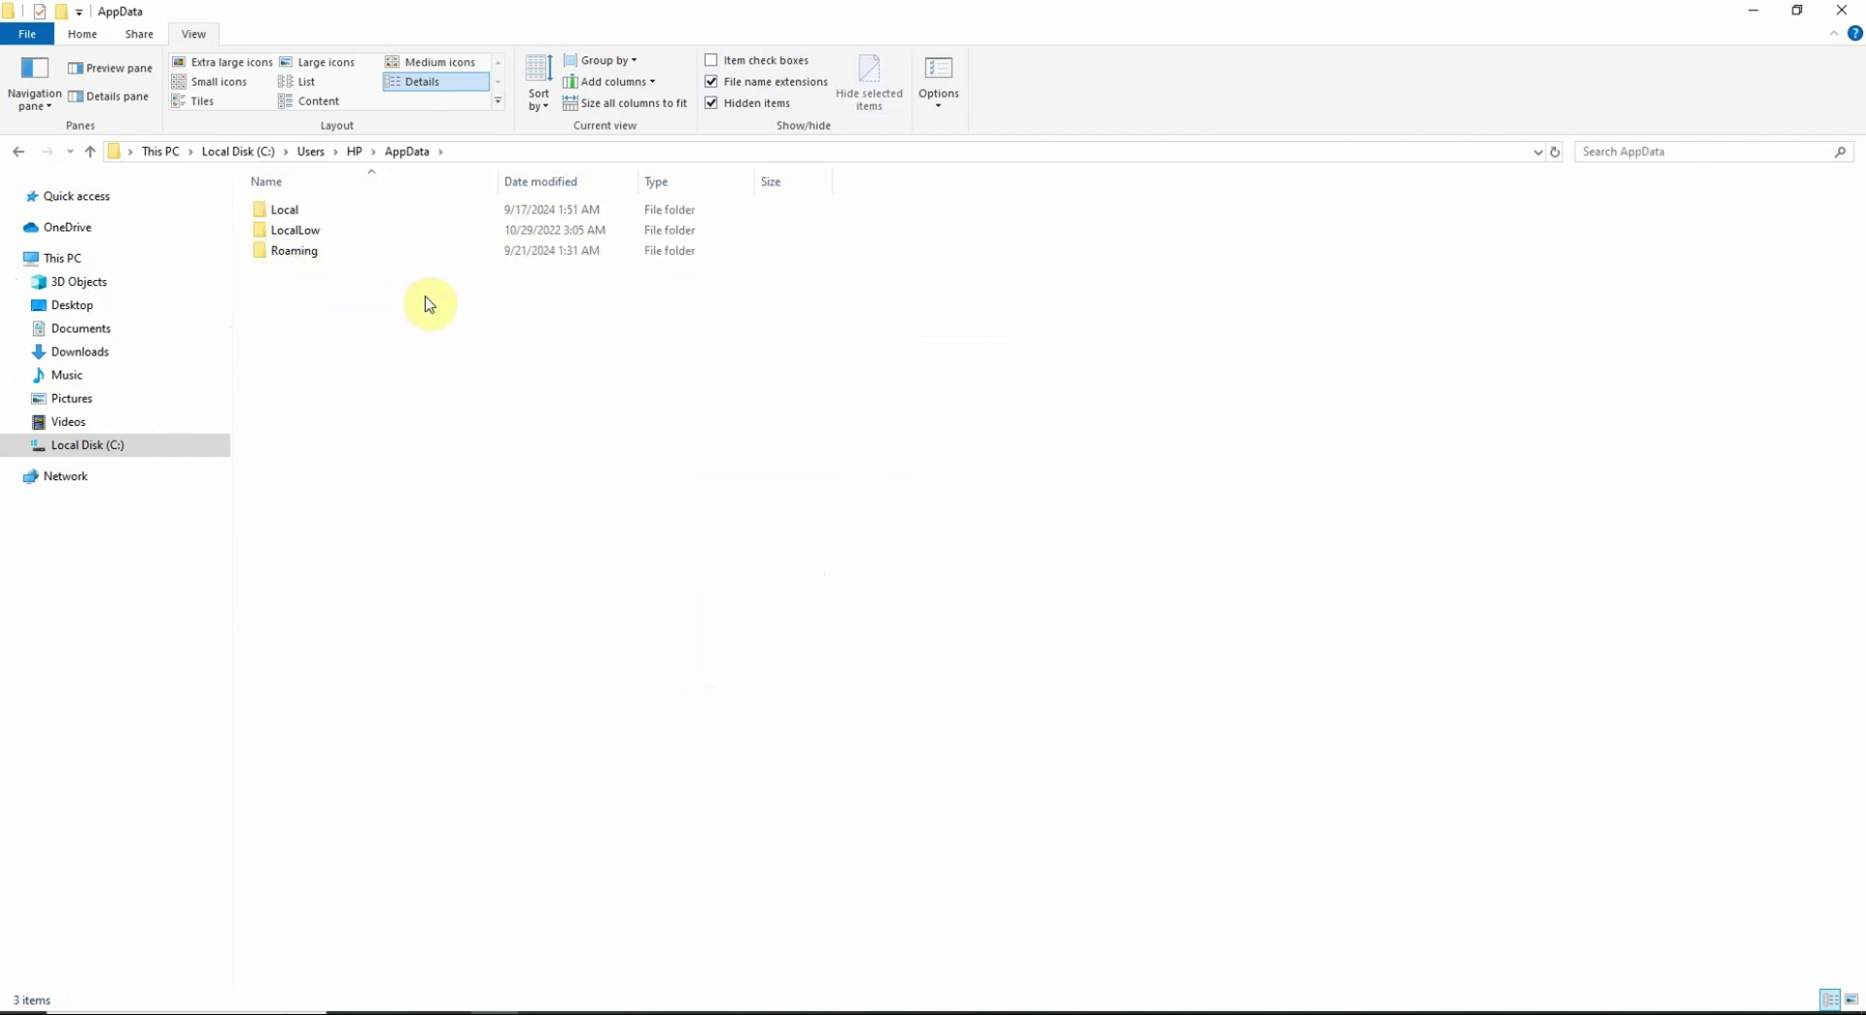
{"action": "double_click", "coordinate": [301, 251]}
{"action": "double_click", "coordinate": [342, 253]}
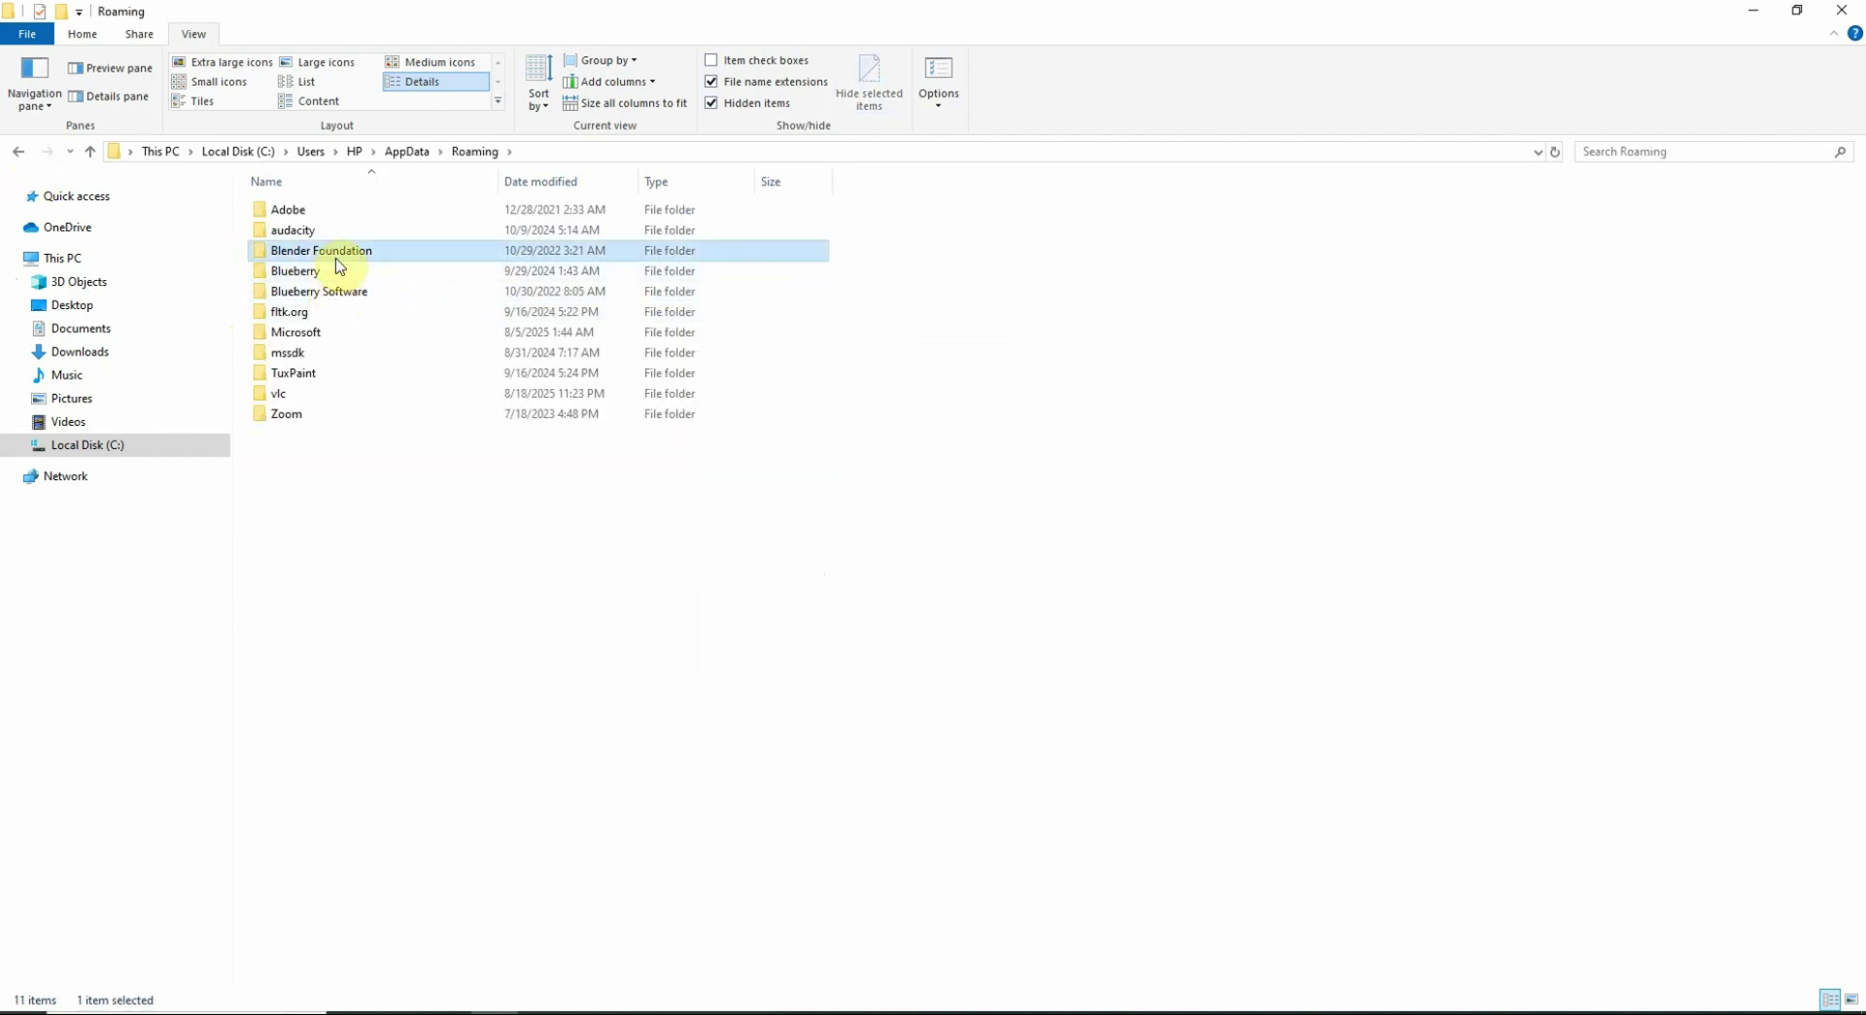
{"action": "double_click", "coordinate": [286, 209]}
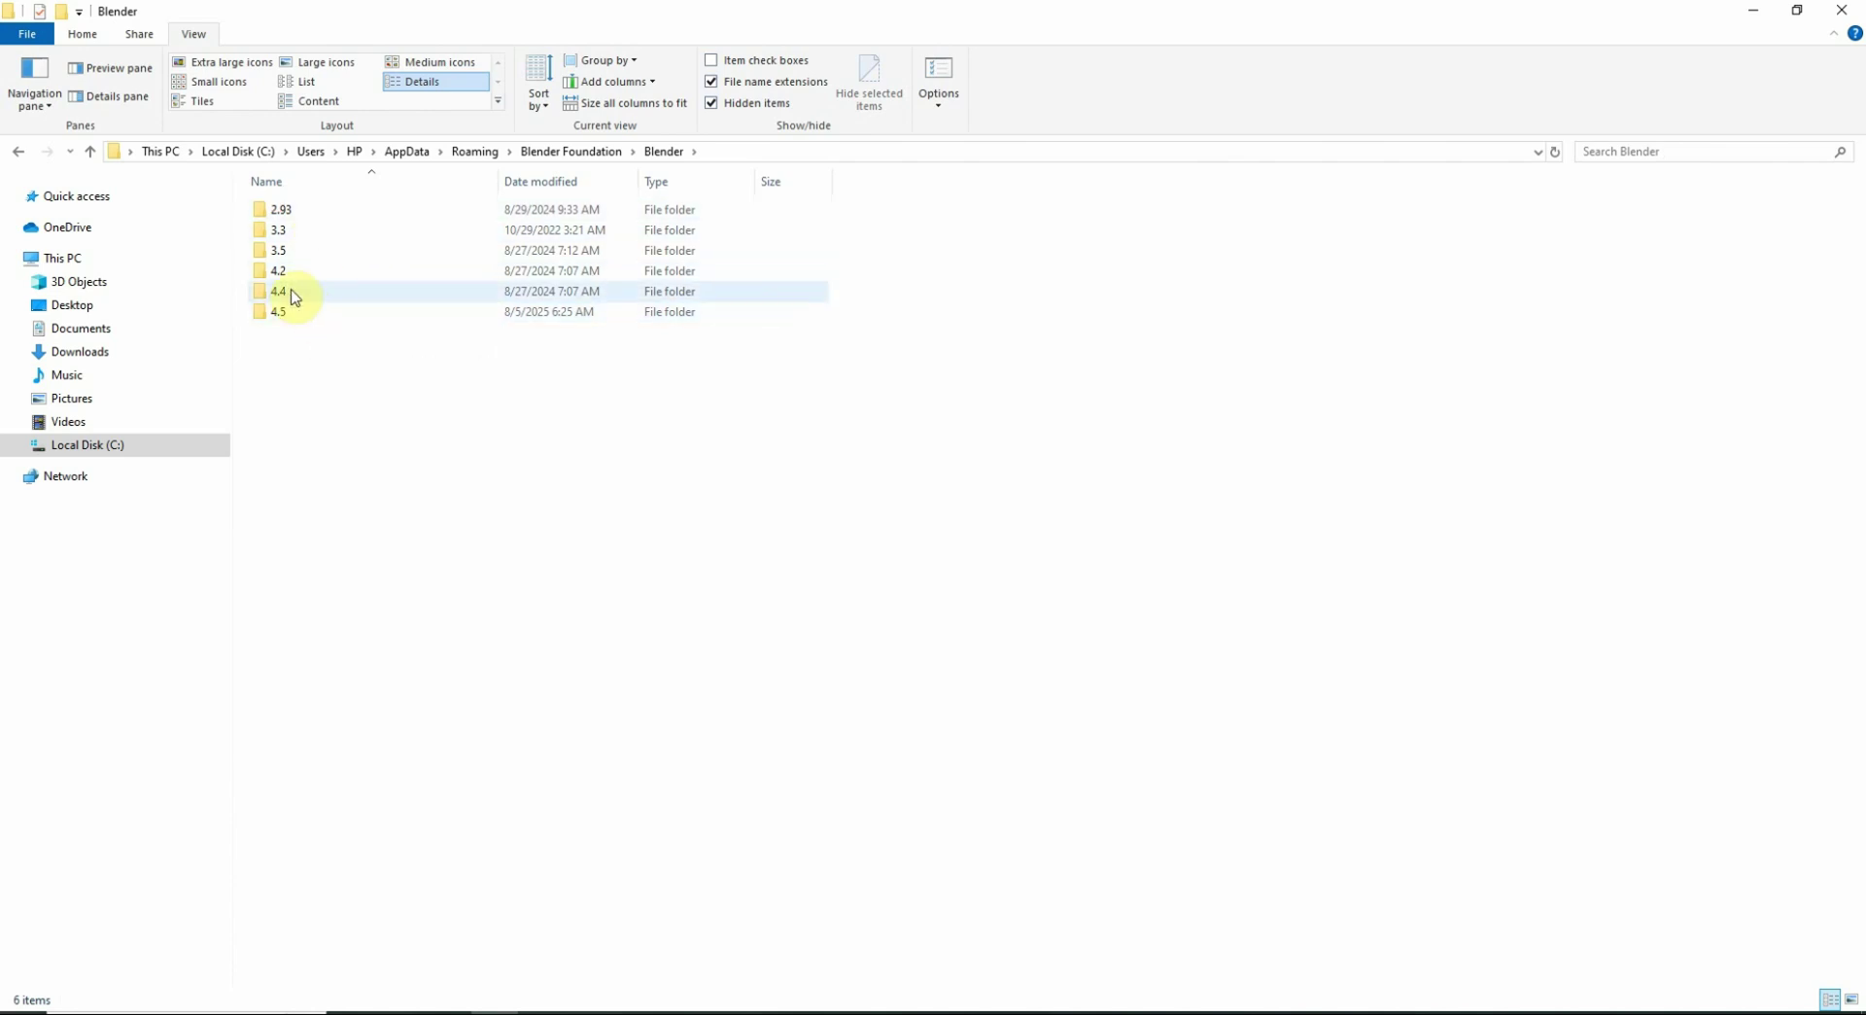
{"action": "mouse_move", "coordinate": [296, 297]}
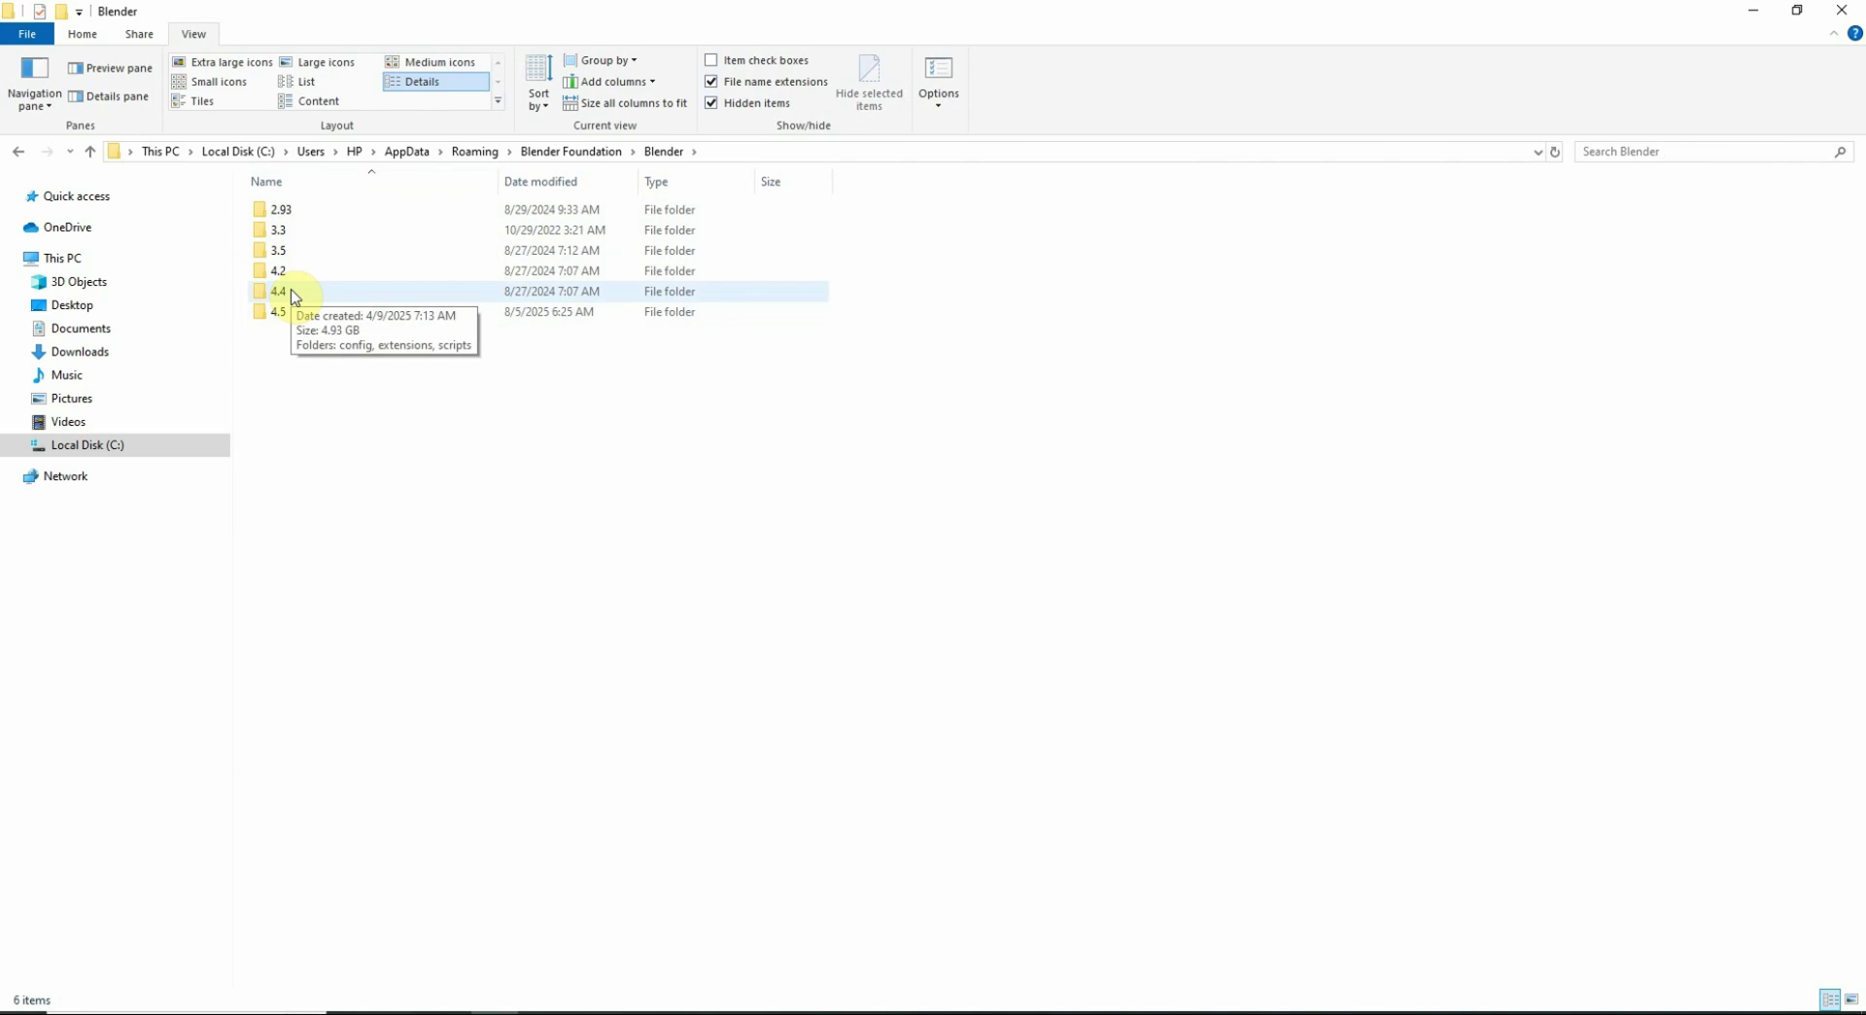
{"action": "double_click", "coordinate": [292, 293]}
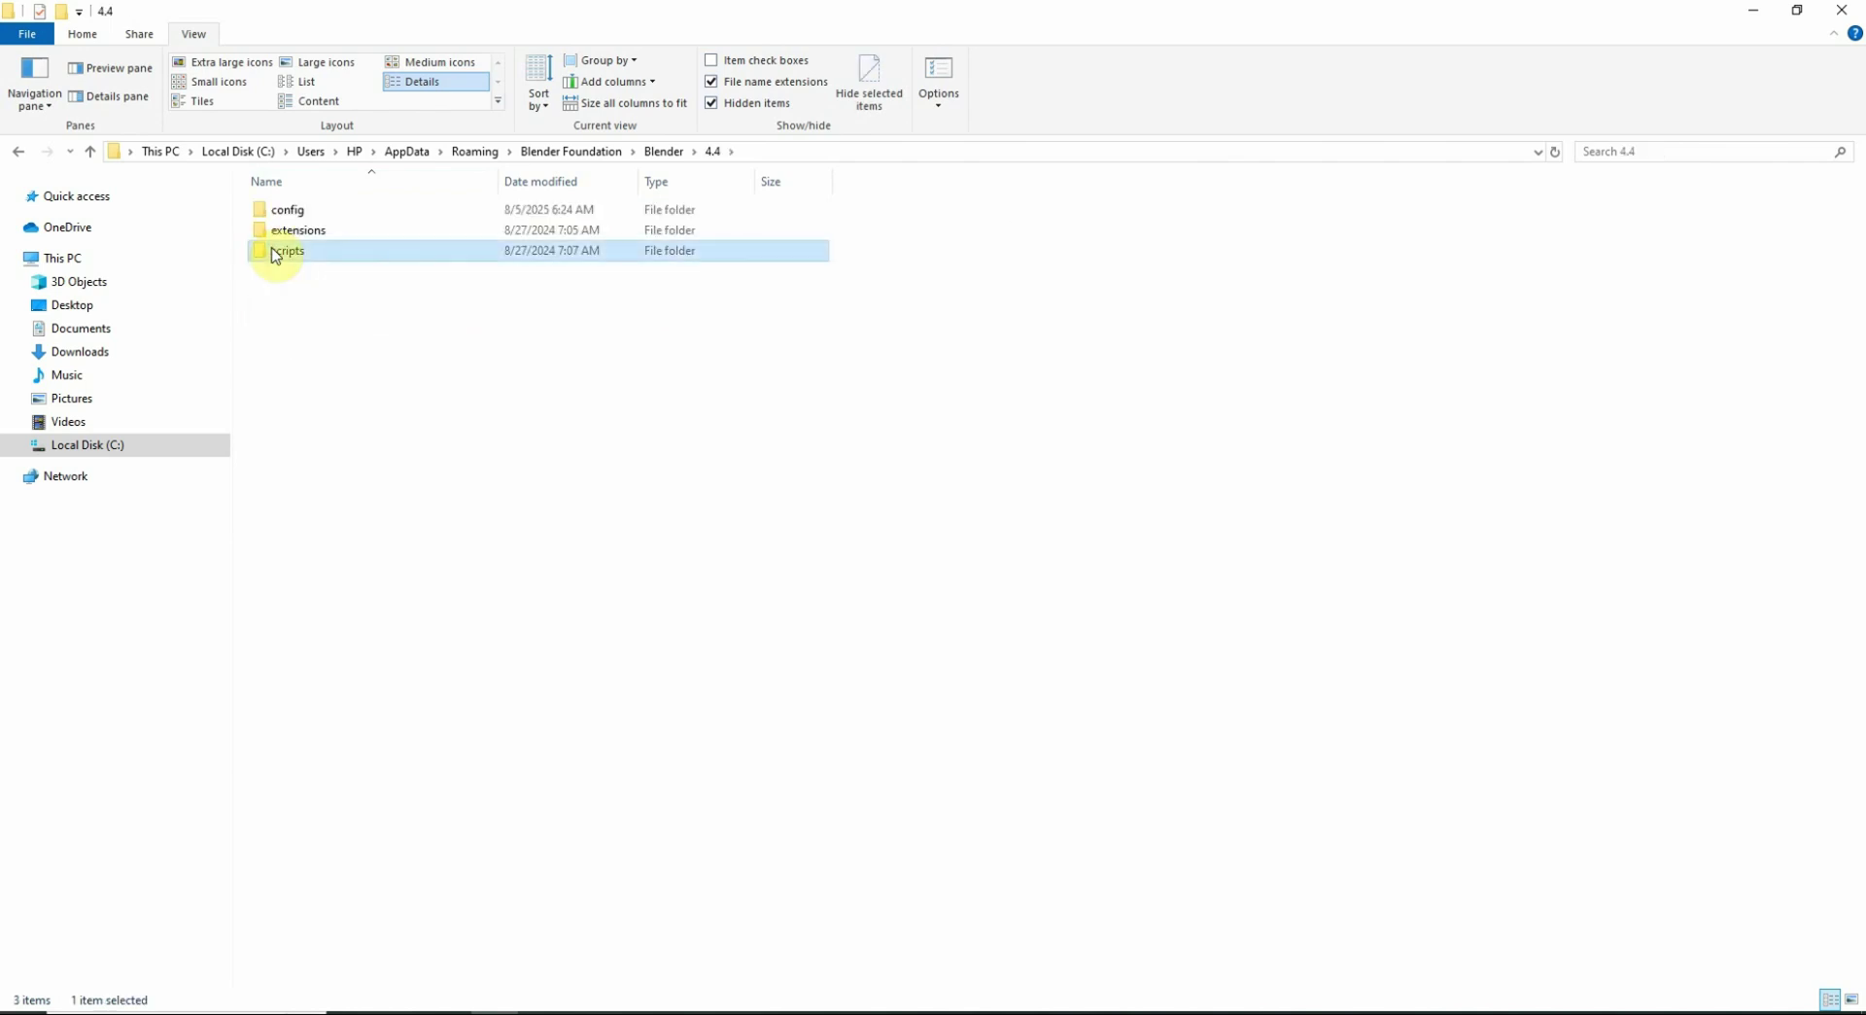
{"action": "double_click", "coordinate": [276, 253]}
{"action": "double_click", "coordinate": [295, 208]}
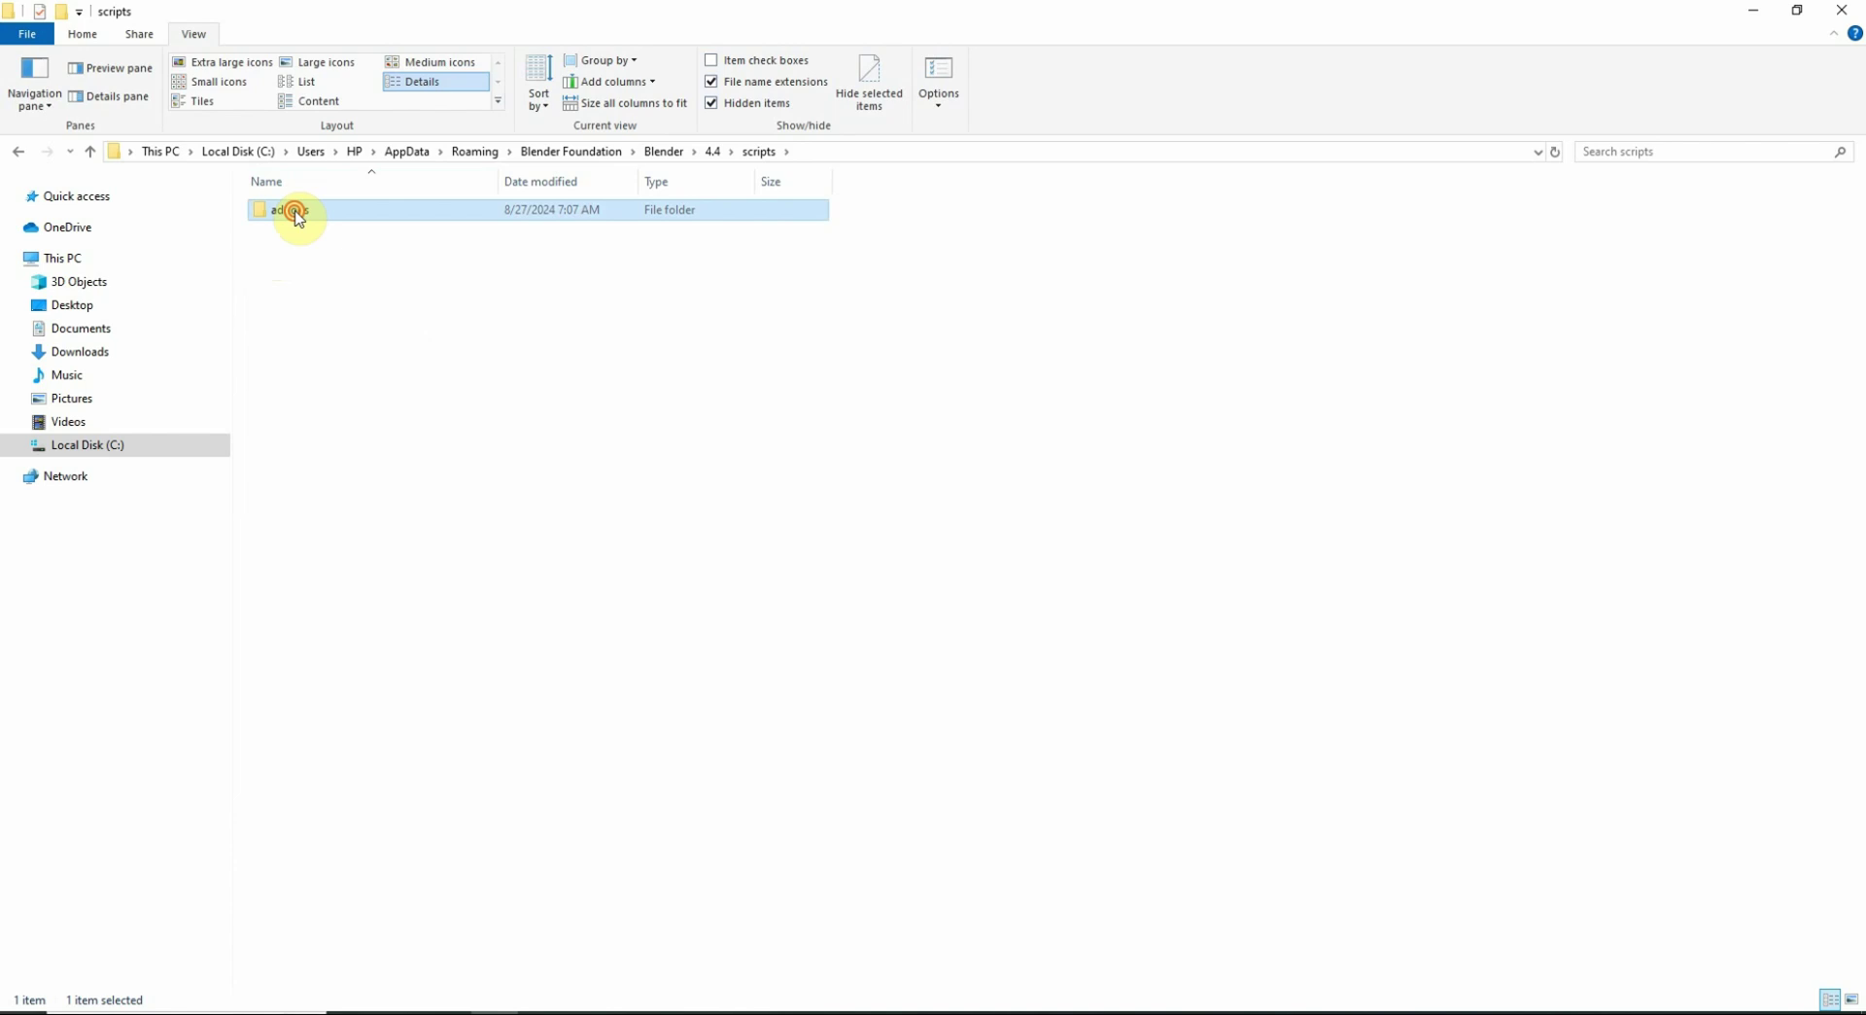
{"action": "key", "text": "alt+Tab"}
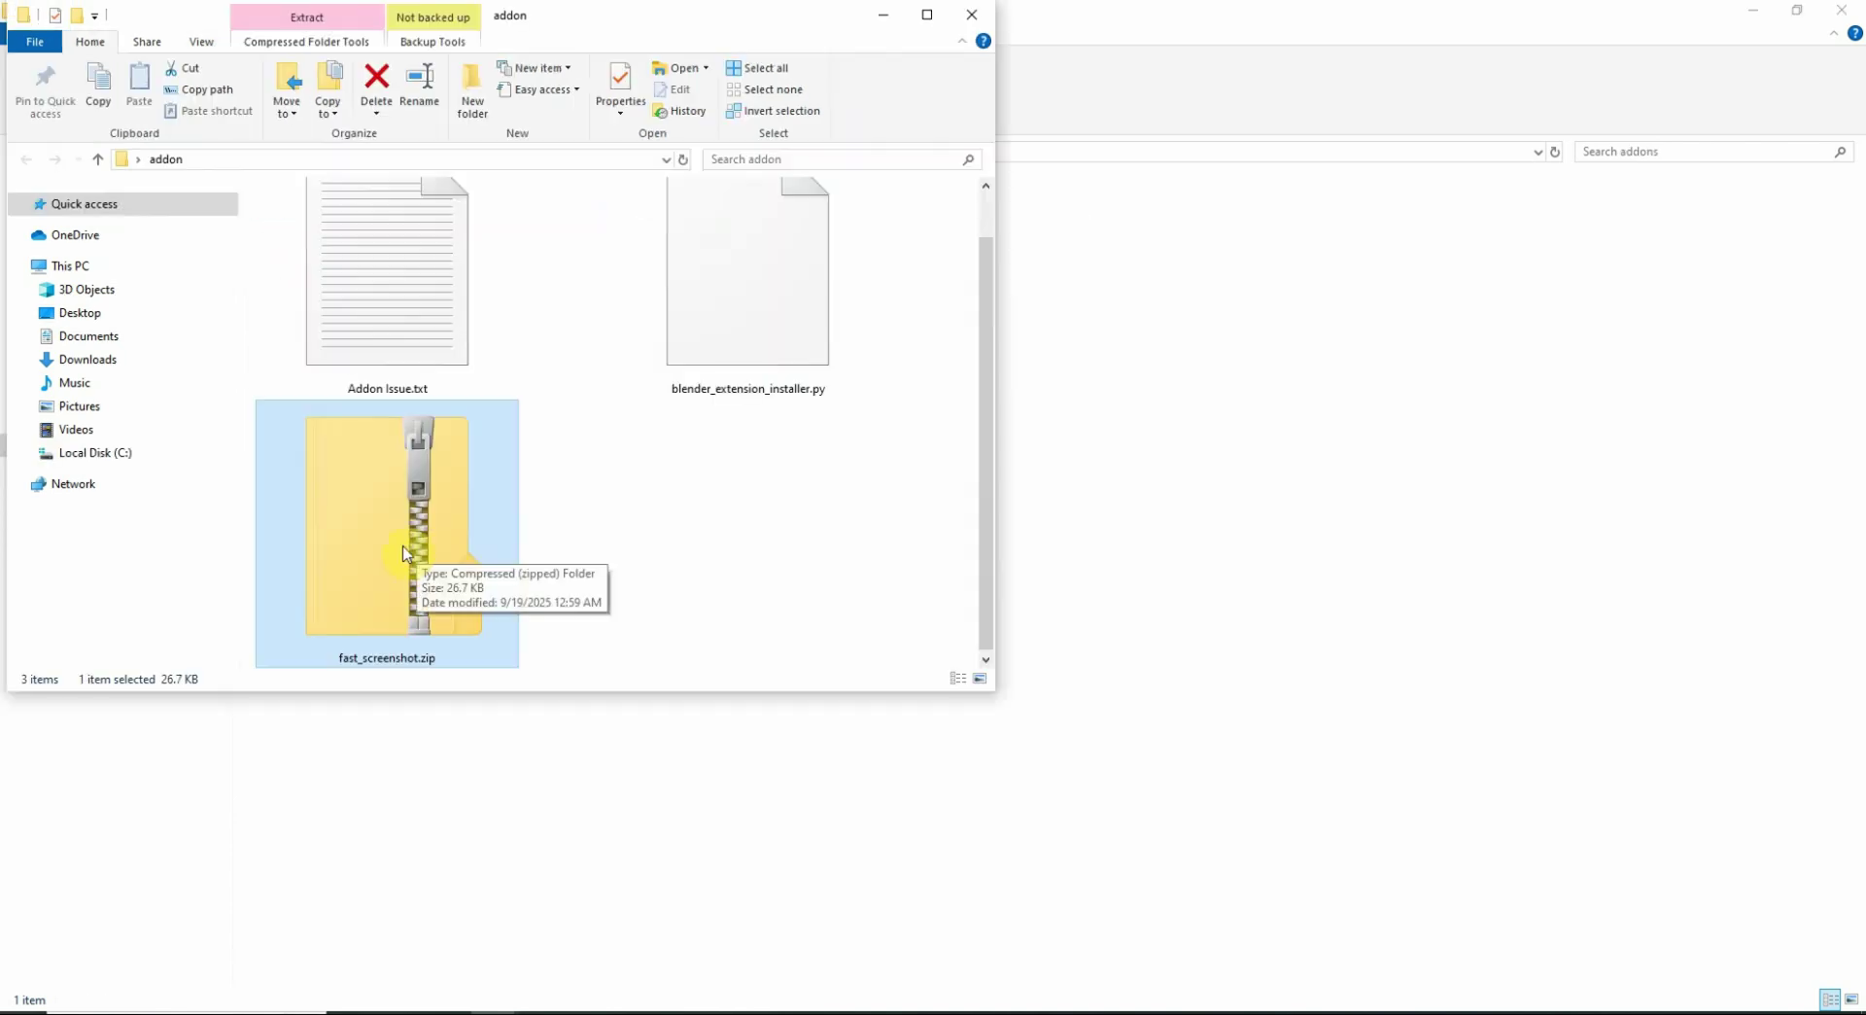
Open fast_screenshot.zip, put its fast_screenshot folder into addons, and check its 8 files
{"action": "double_click", "coordinate": [404, 552]}
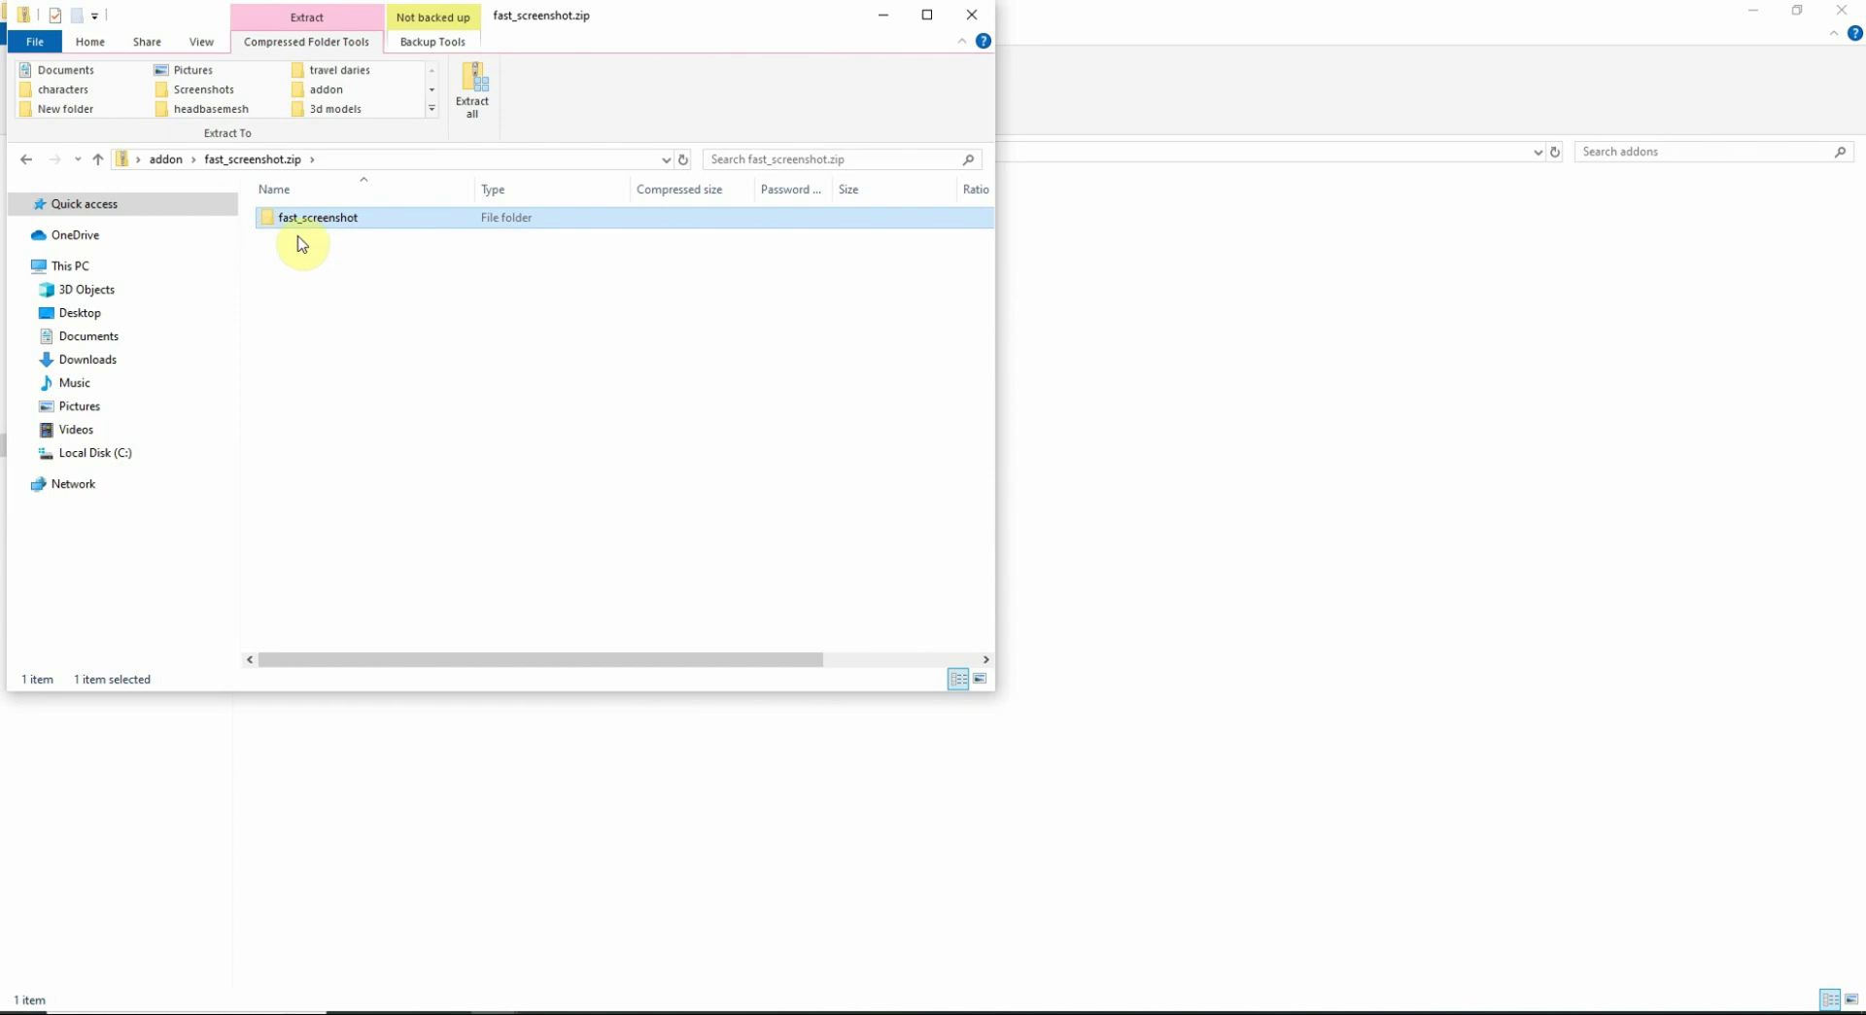
{"action": "left_click", "coordinate": [1093, 404]}
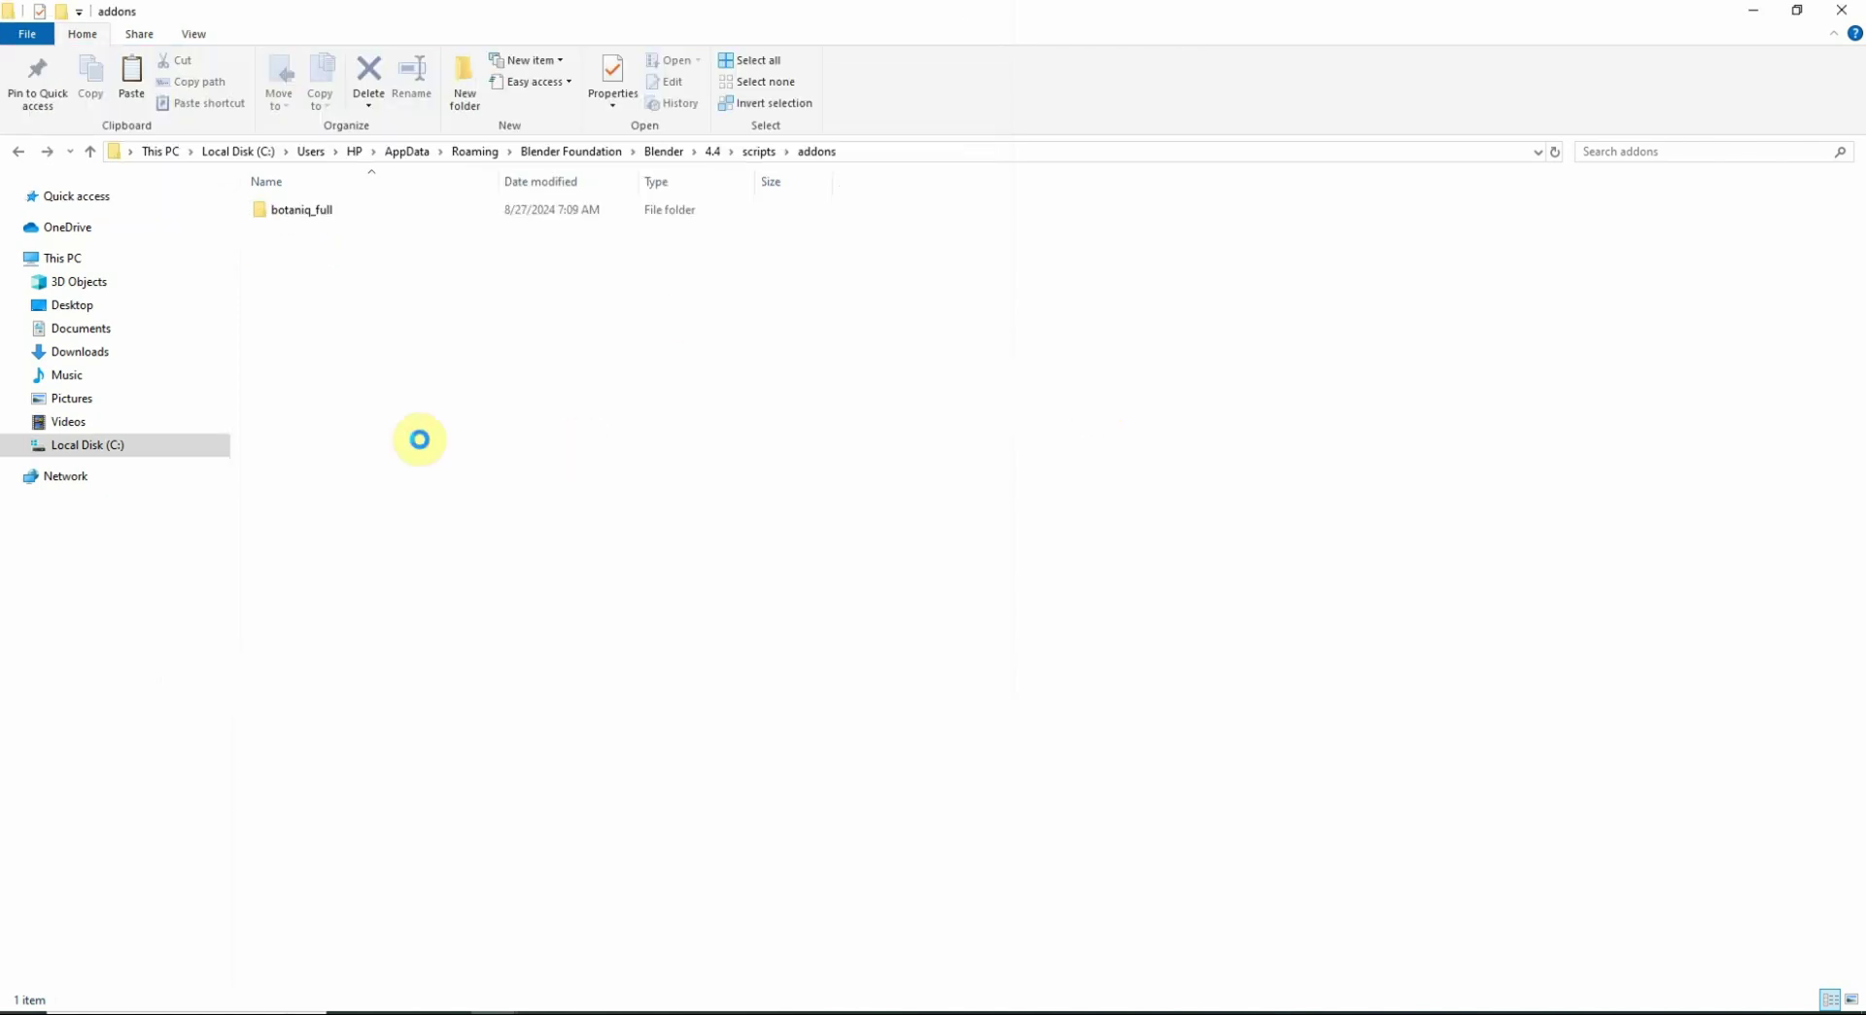
{"action": "double_click", "coordinate": [291, 229]}
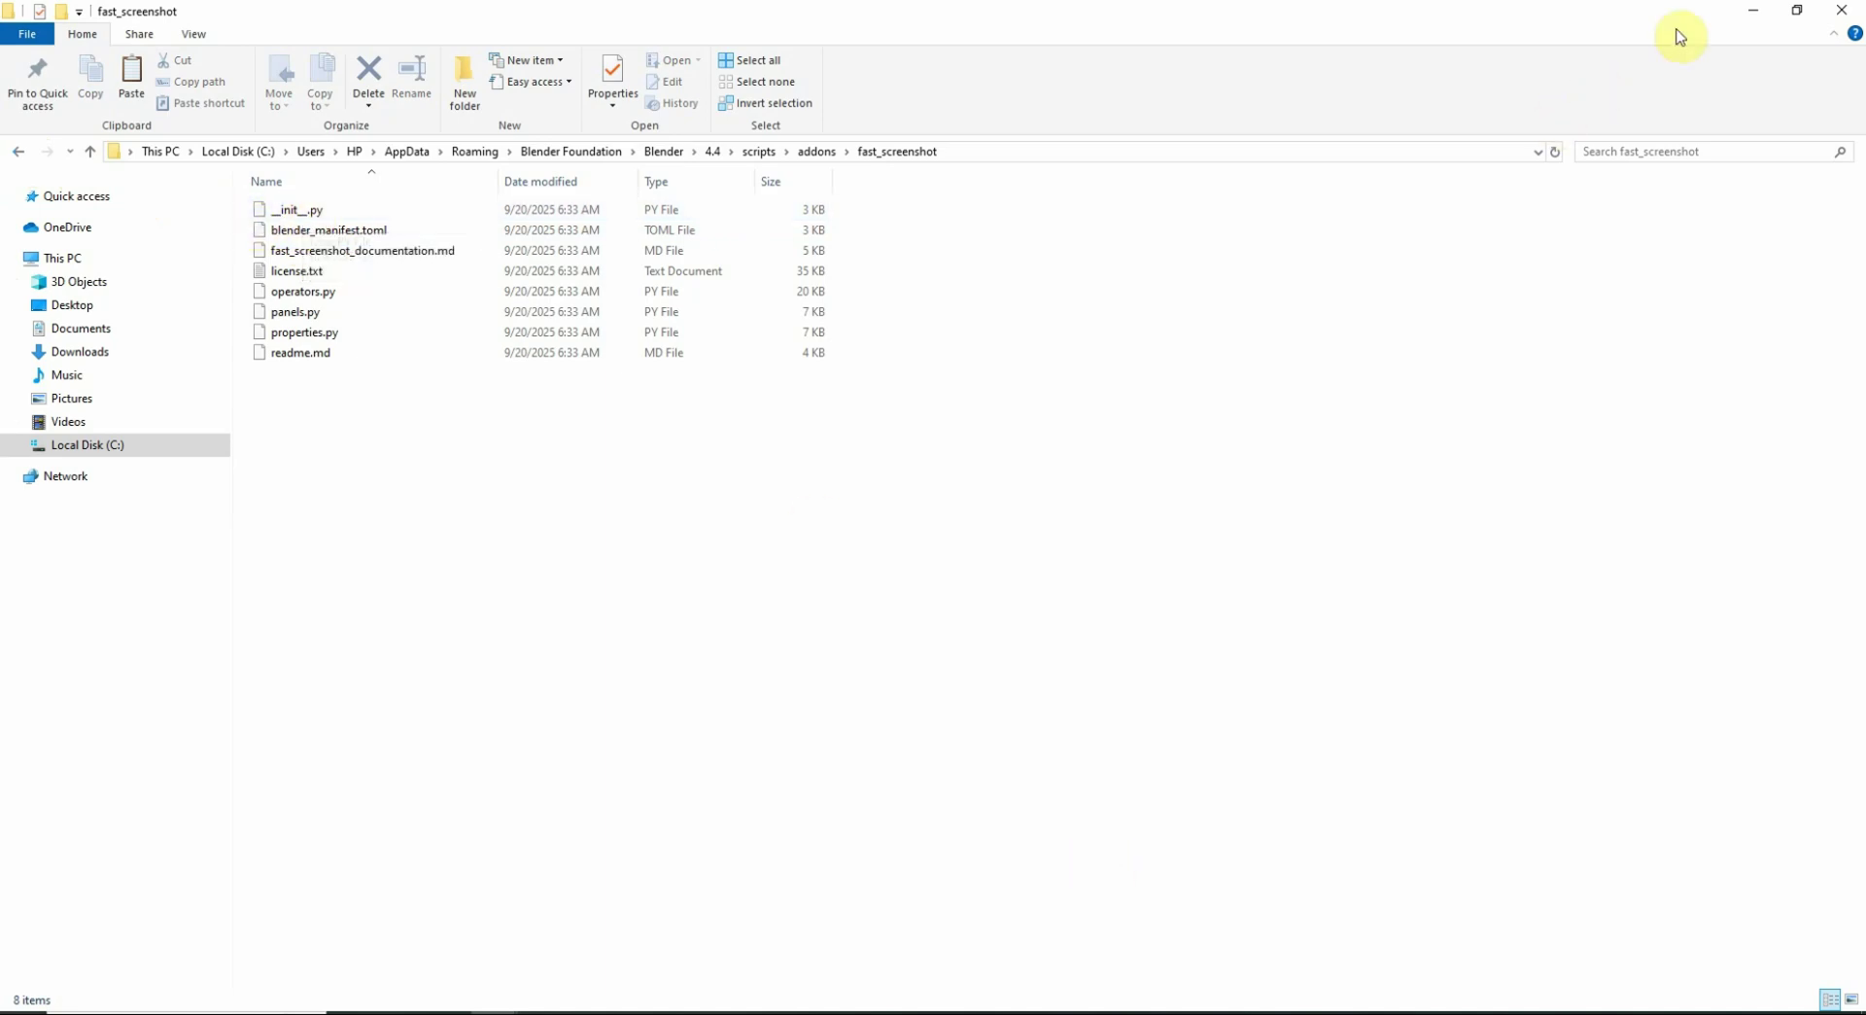
Back in Blender's Add-ons preferences, search 'fas' and enable Fast Screenshot
{"action": "left_click", "coordinate": [1752, 26]}
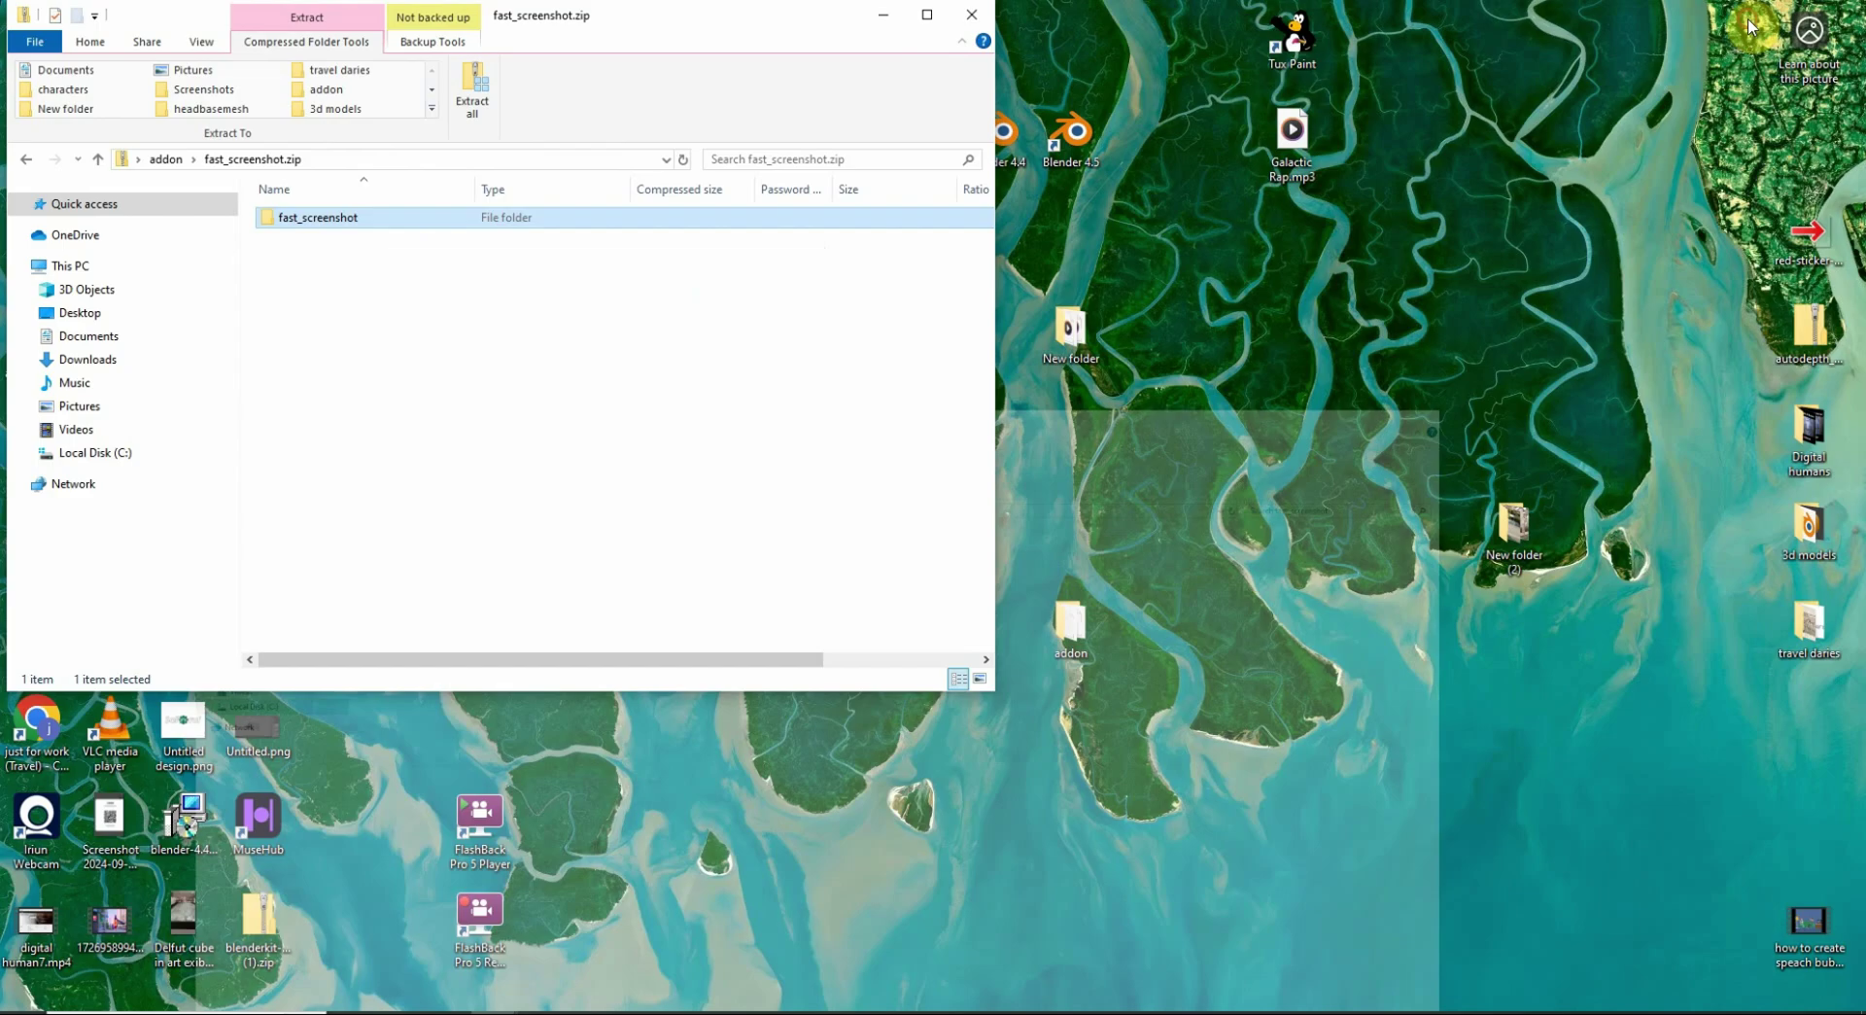
{"action": "key", "text": "alt+Tab"}
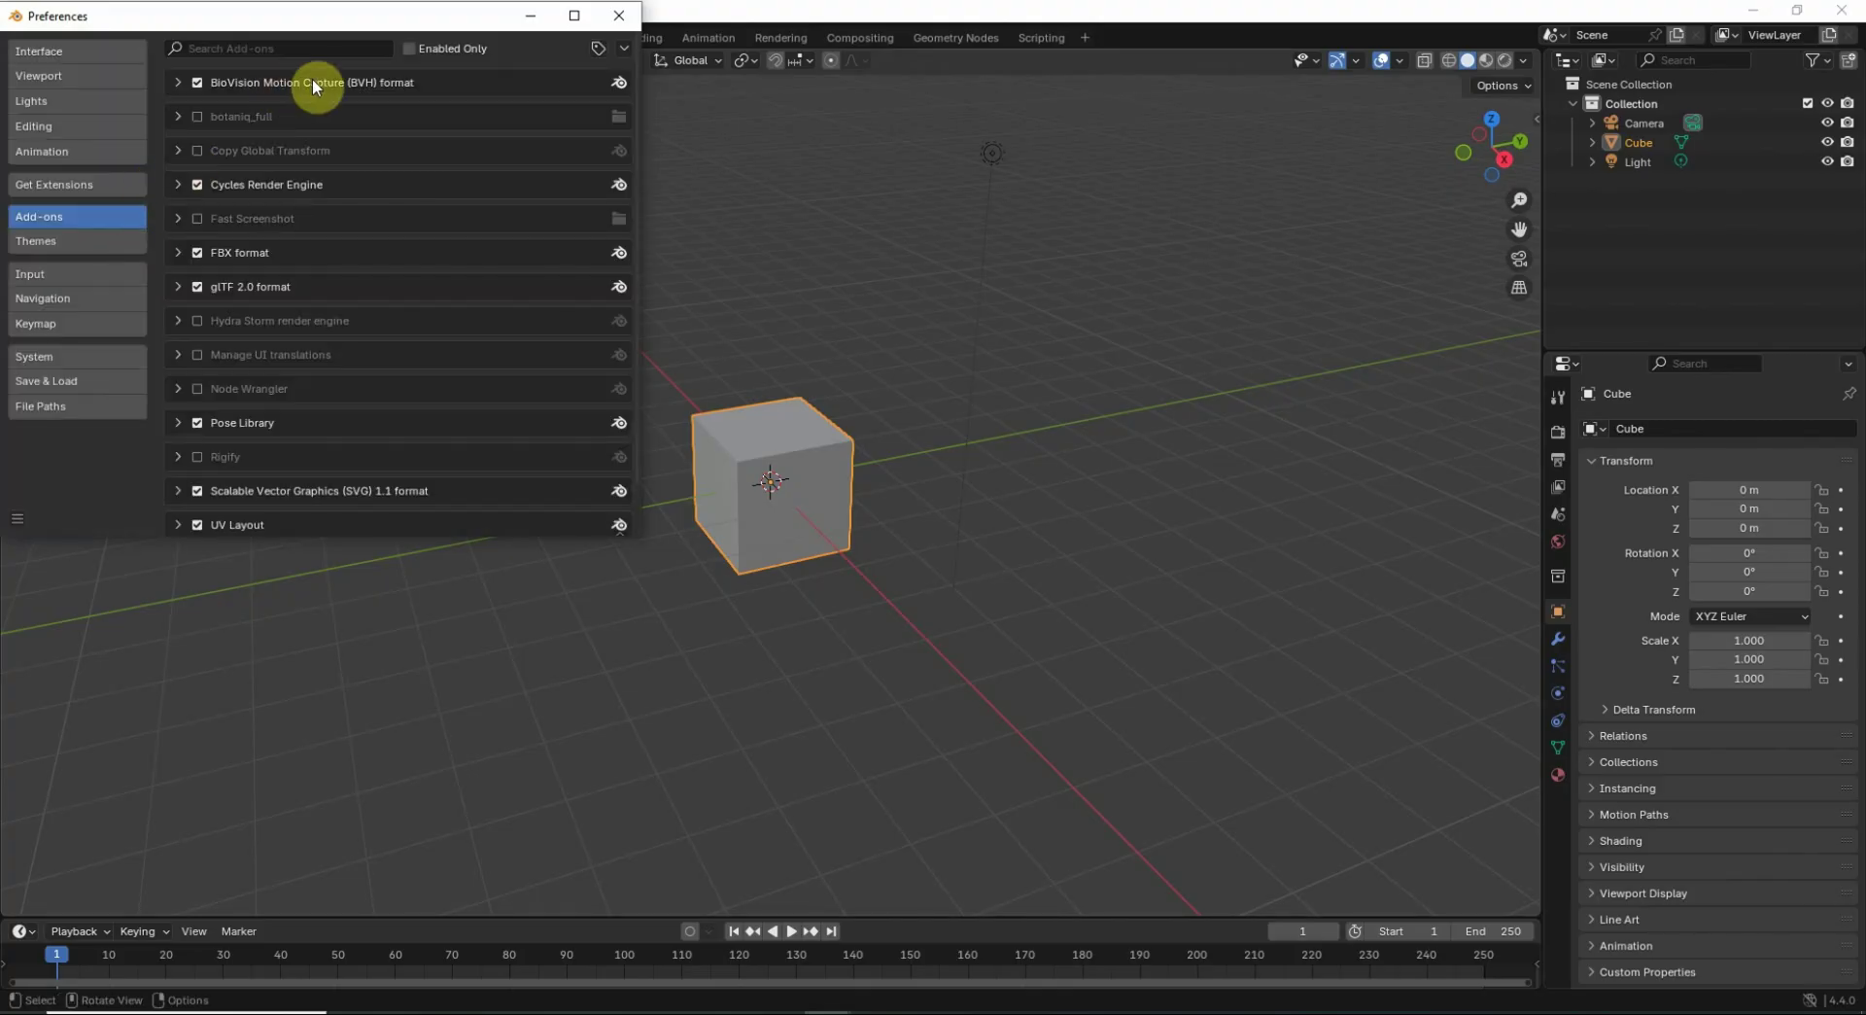
{"action": "left_click", "coordinate": [236, 47]}
{"action": "type", "text": "fast"}
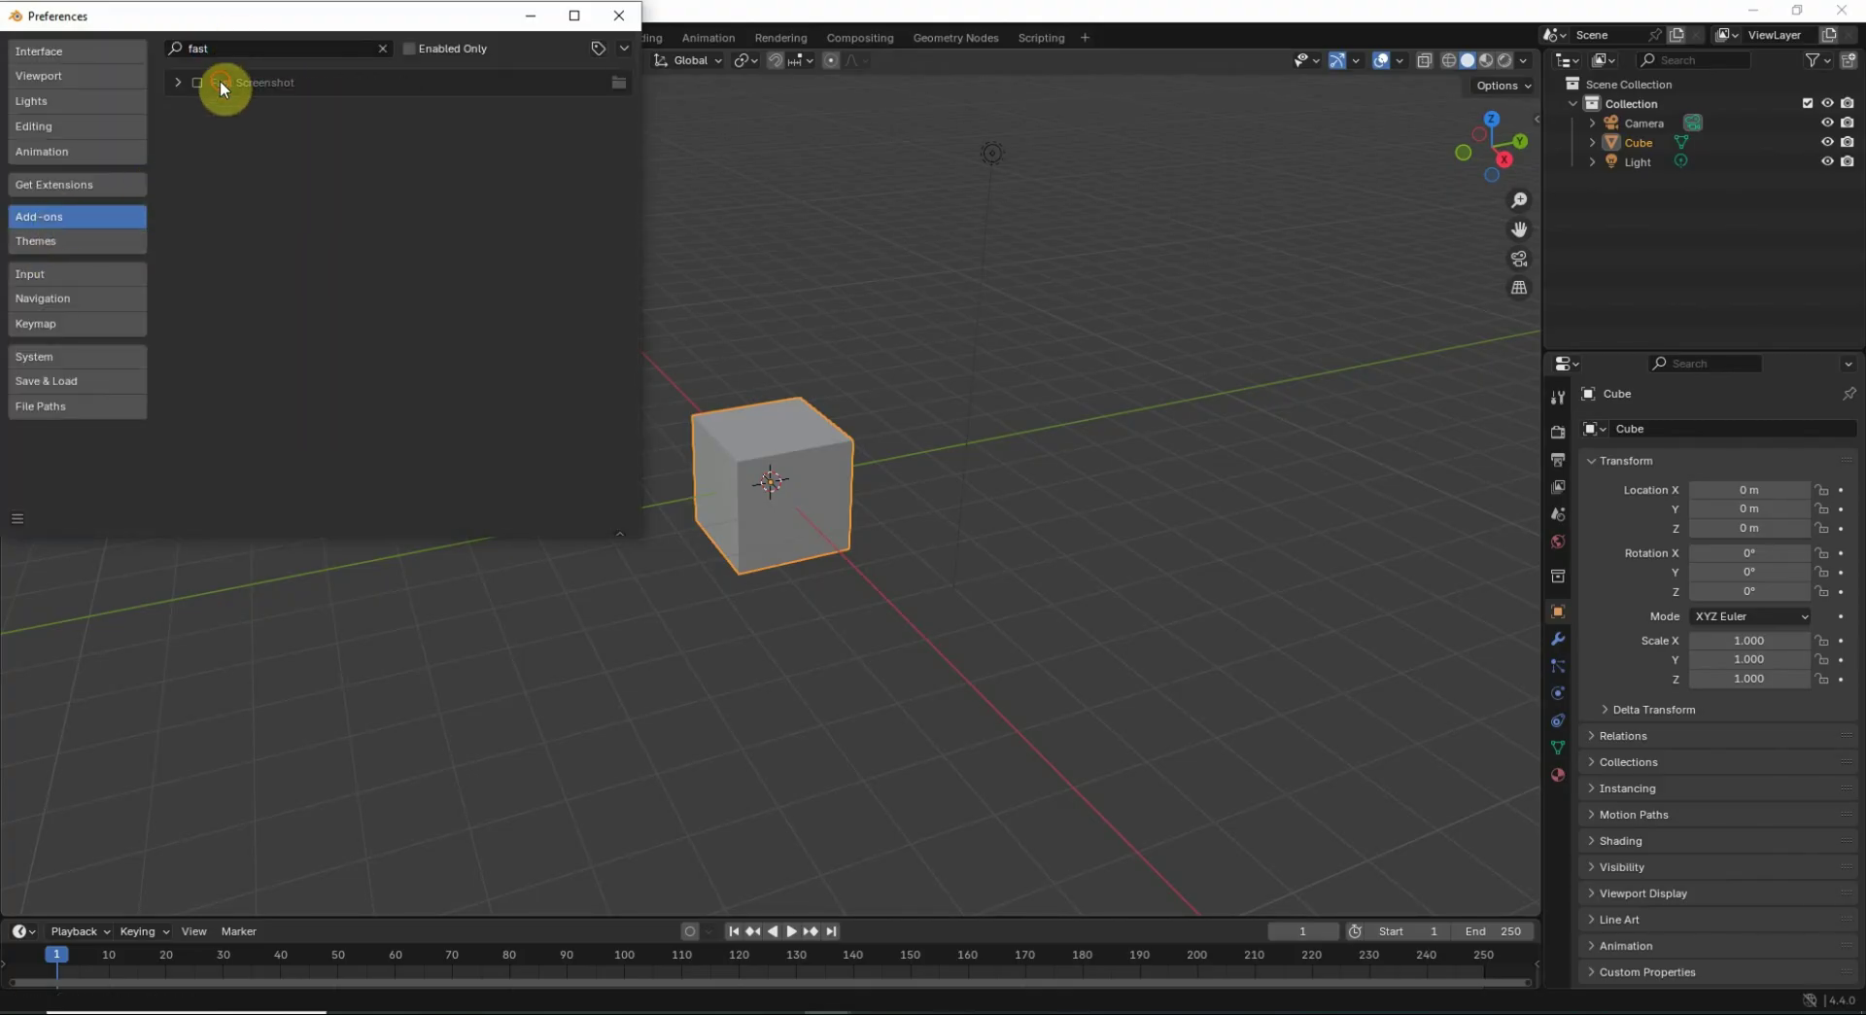
{"action": "left_click", "coordinate": [194, 83]}
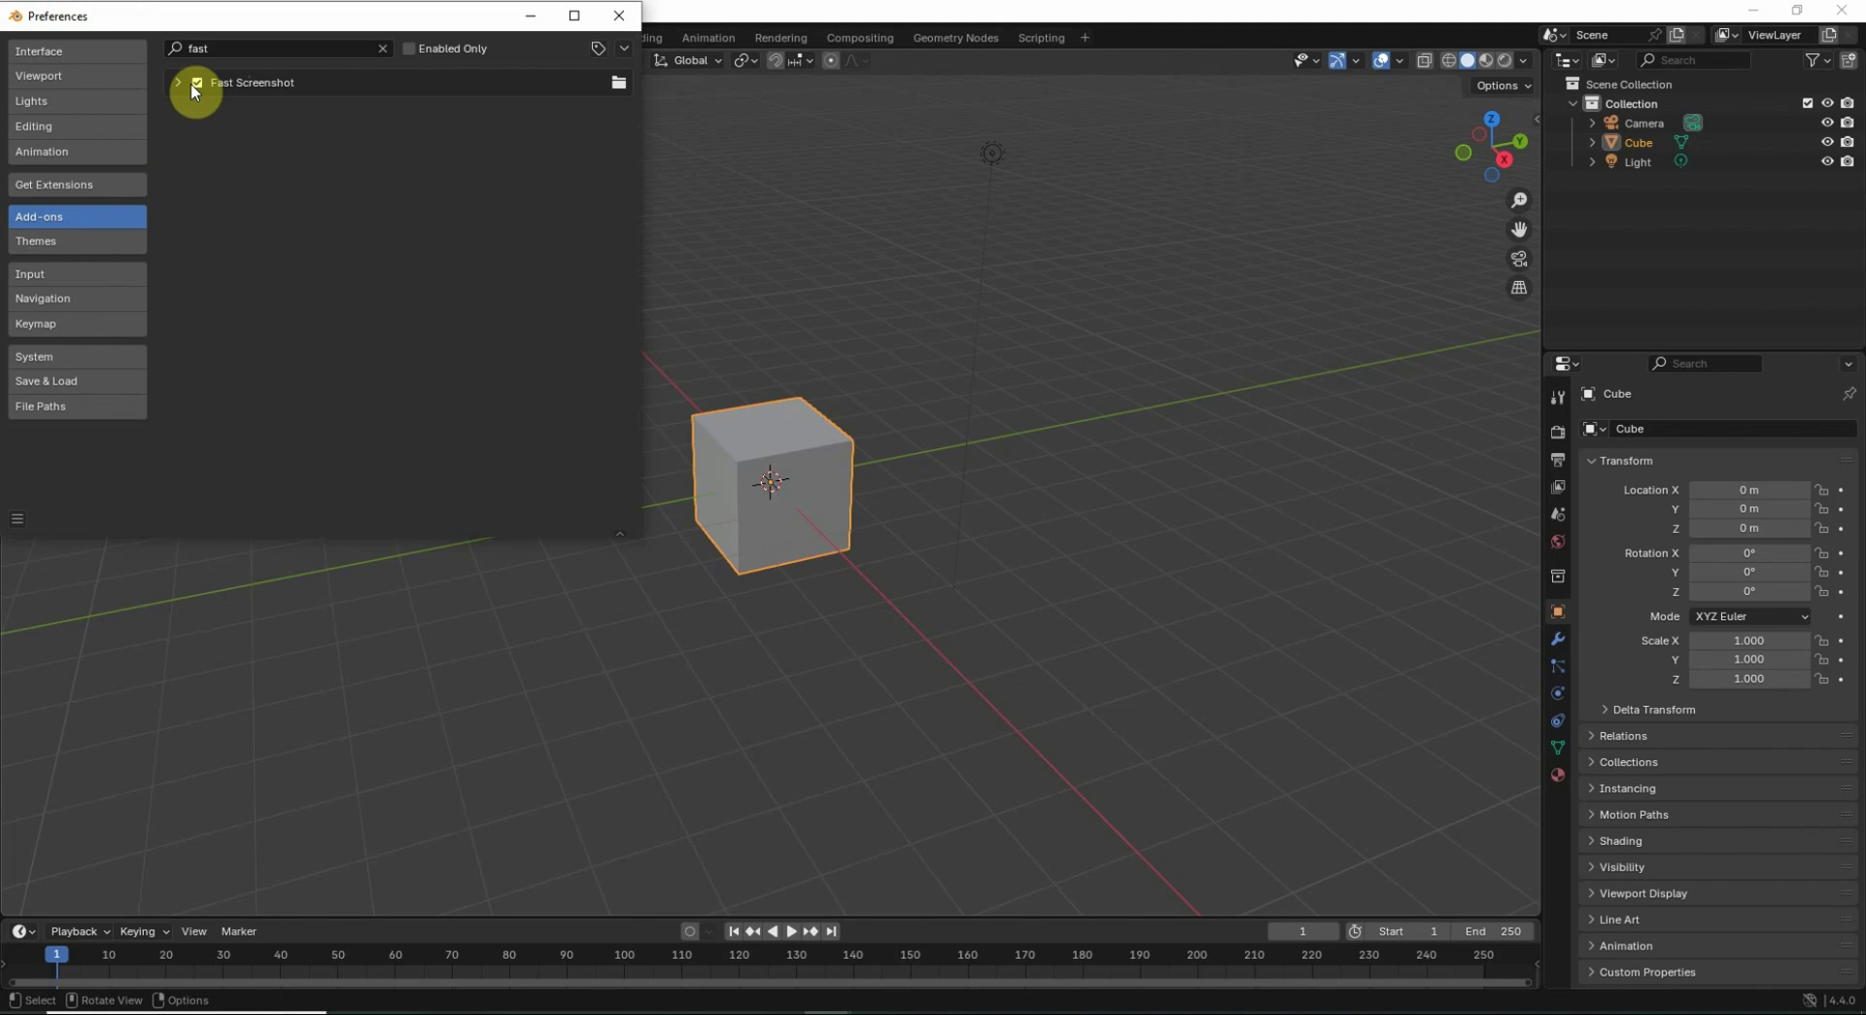
{"action": "left_click", "coordinate": [179, 84]}
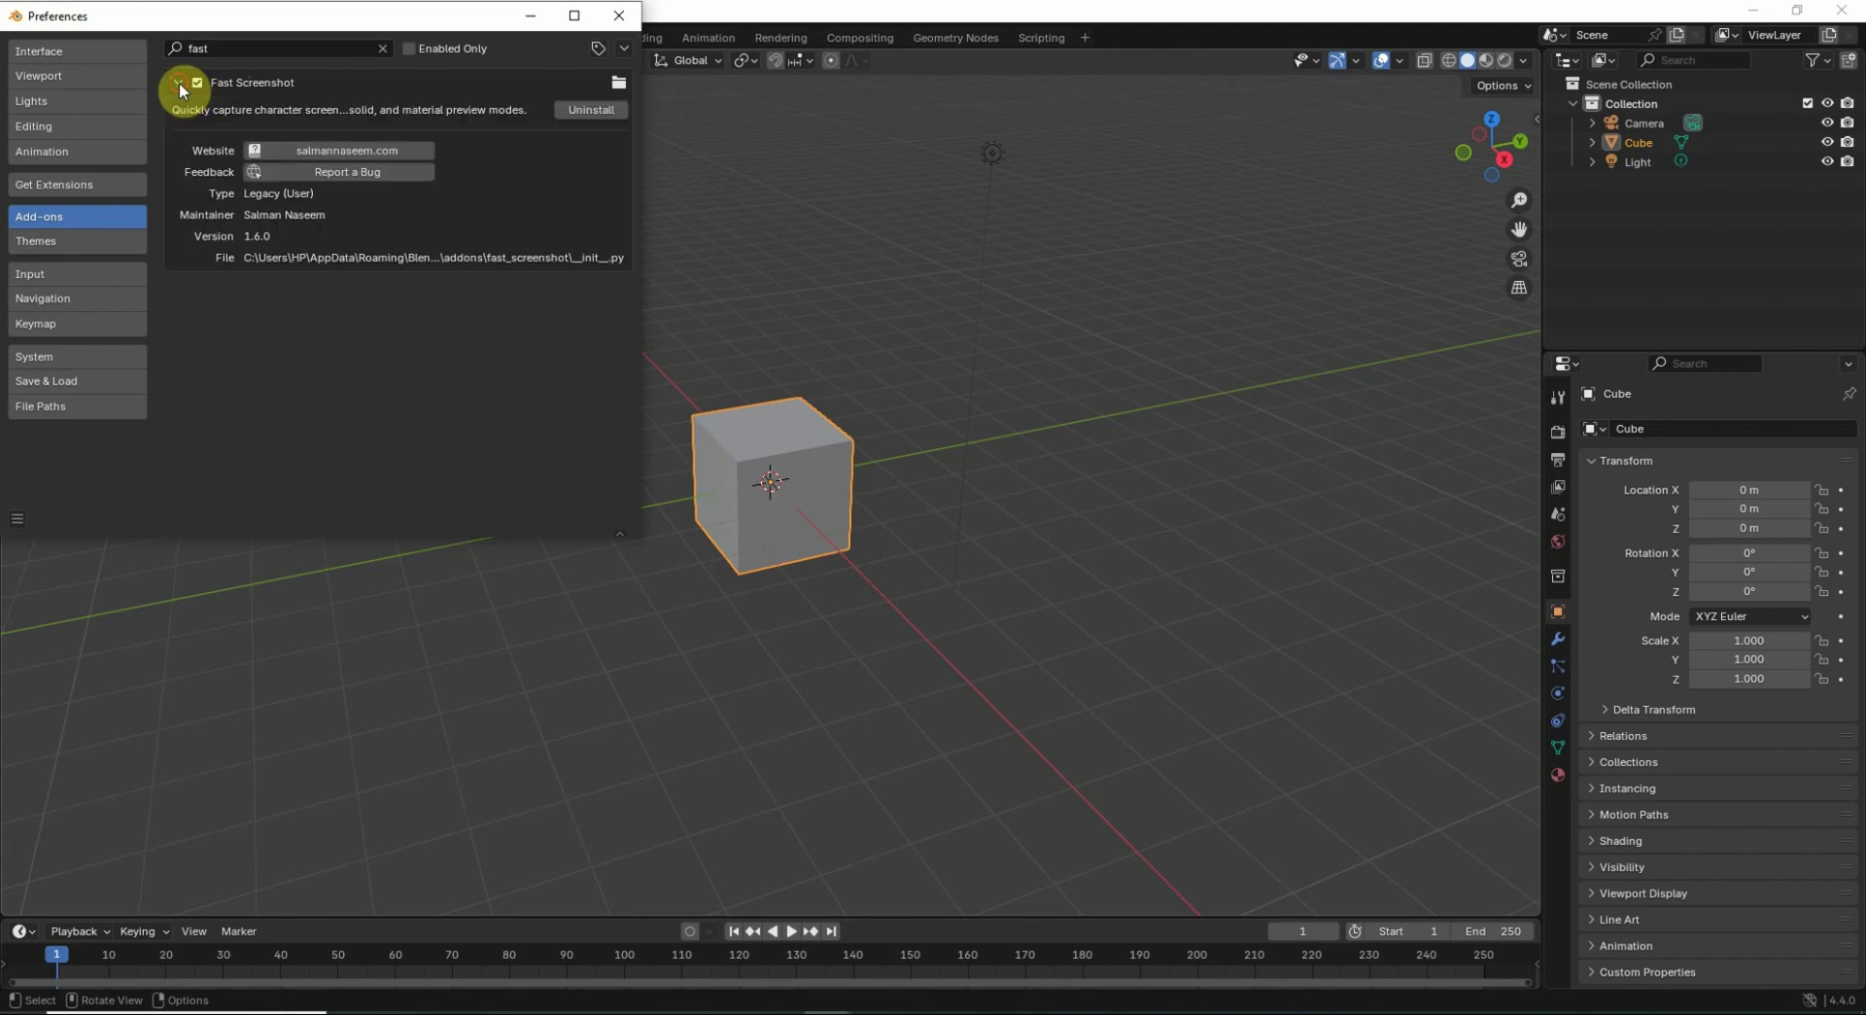
Close Preferences and show the Fast Screenshot panel in the N sidebar, set for 15 screenshots
{"action": "left_click", "coordinate": [618, 16]}
{"action": "key", "text": "n"}
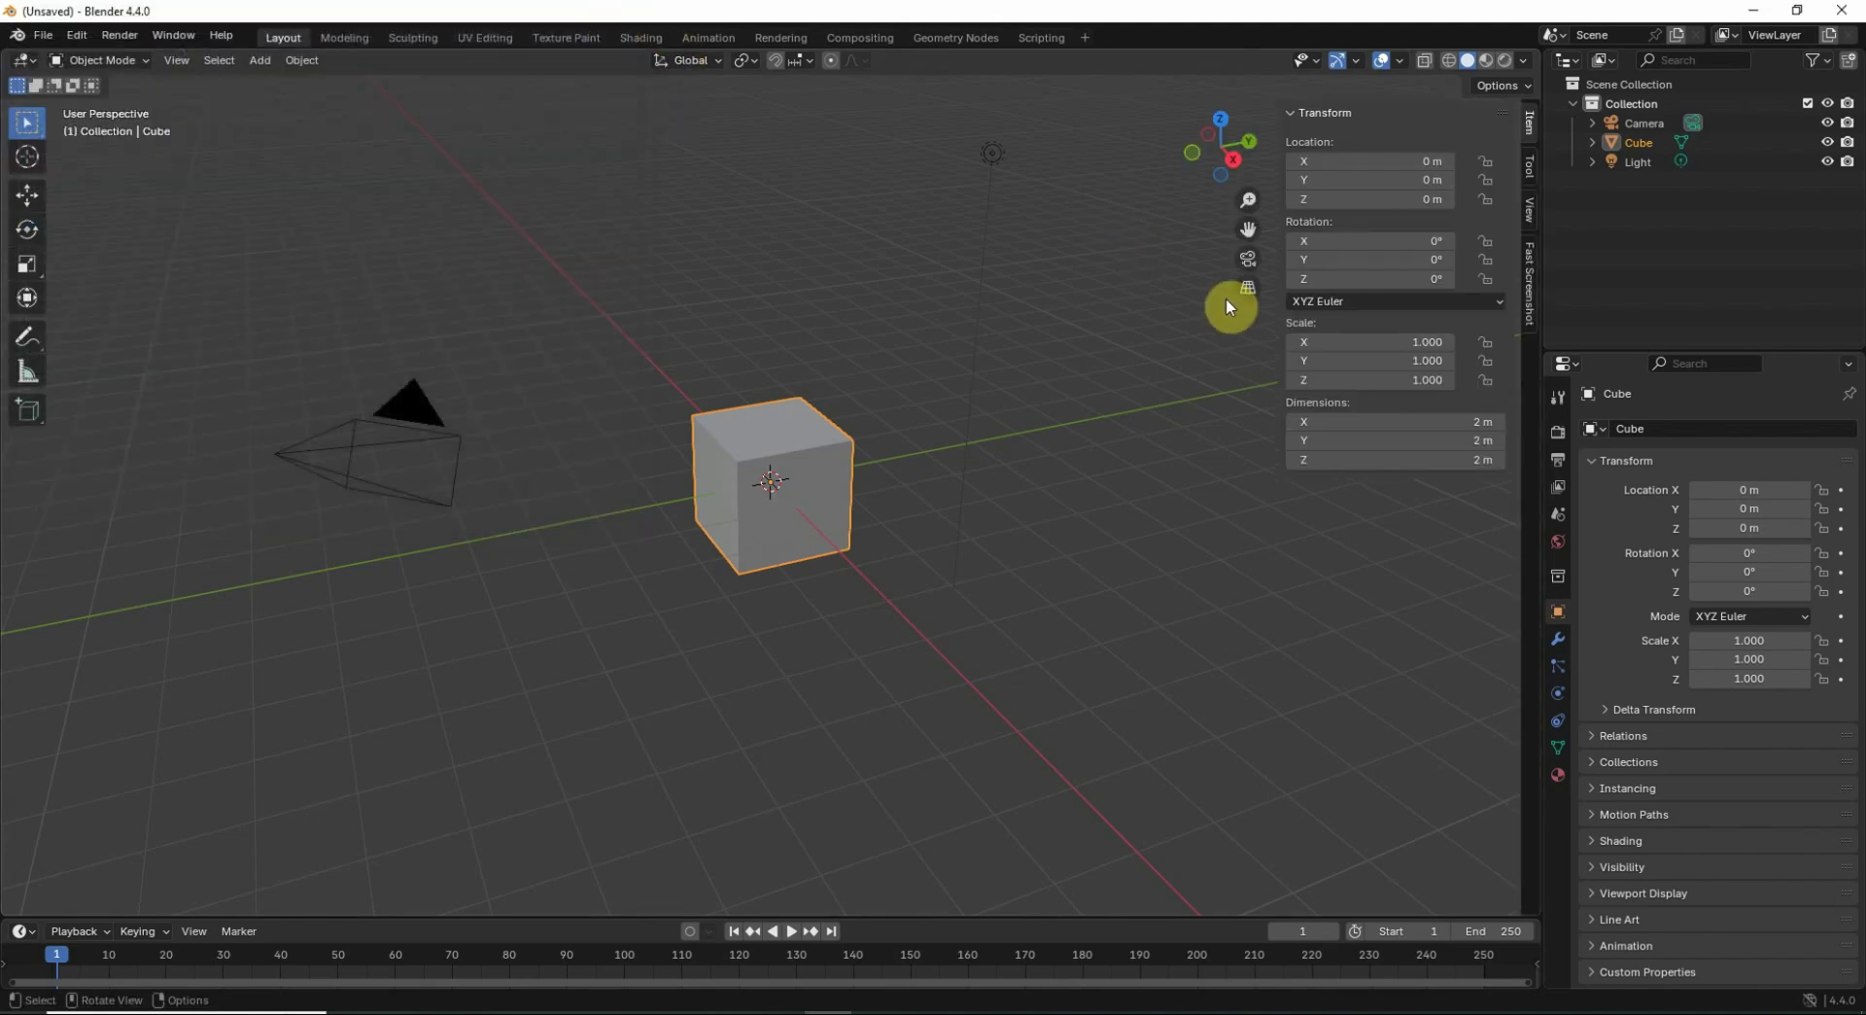
{"action": "left_click", "coordinate": [1529, 284]}
{"action": "scroll", "coordinate": [1309, 544], "scroll_direction": "down", "scroll_amount": 5}
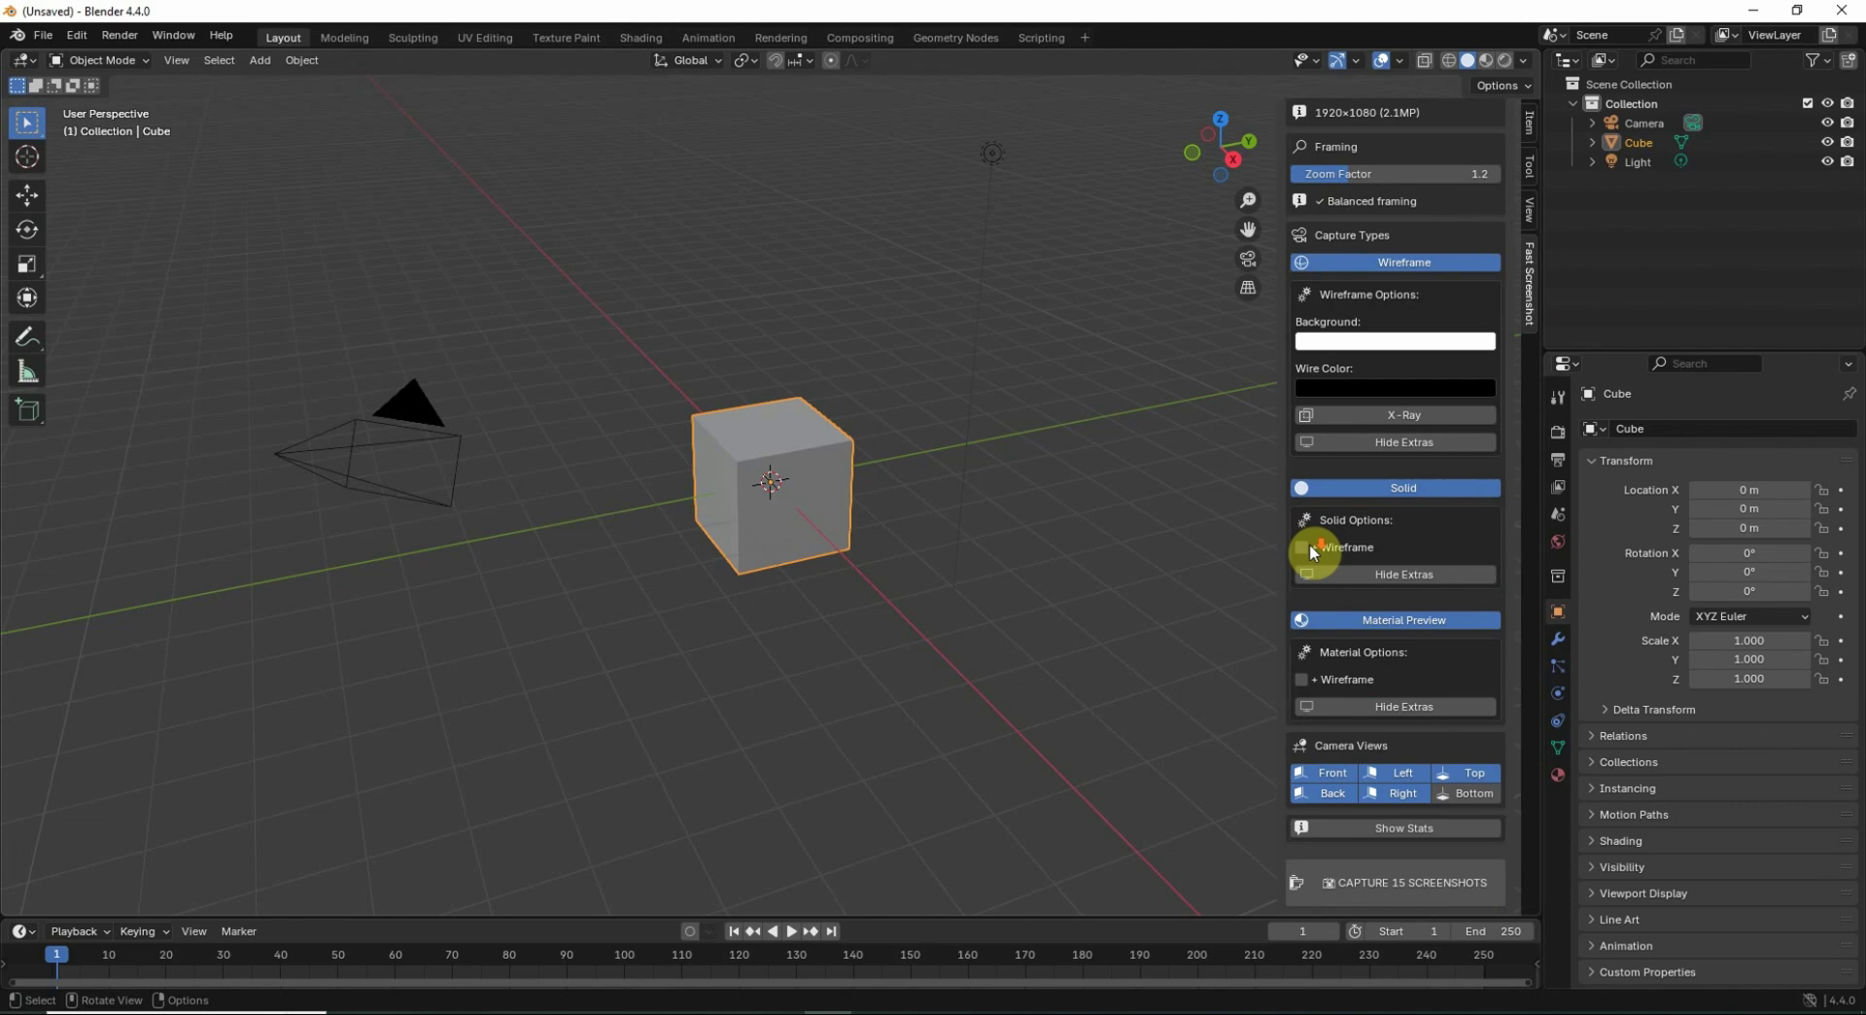